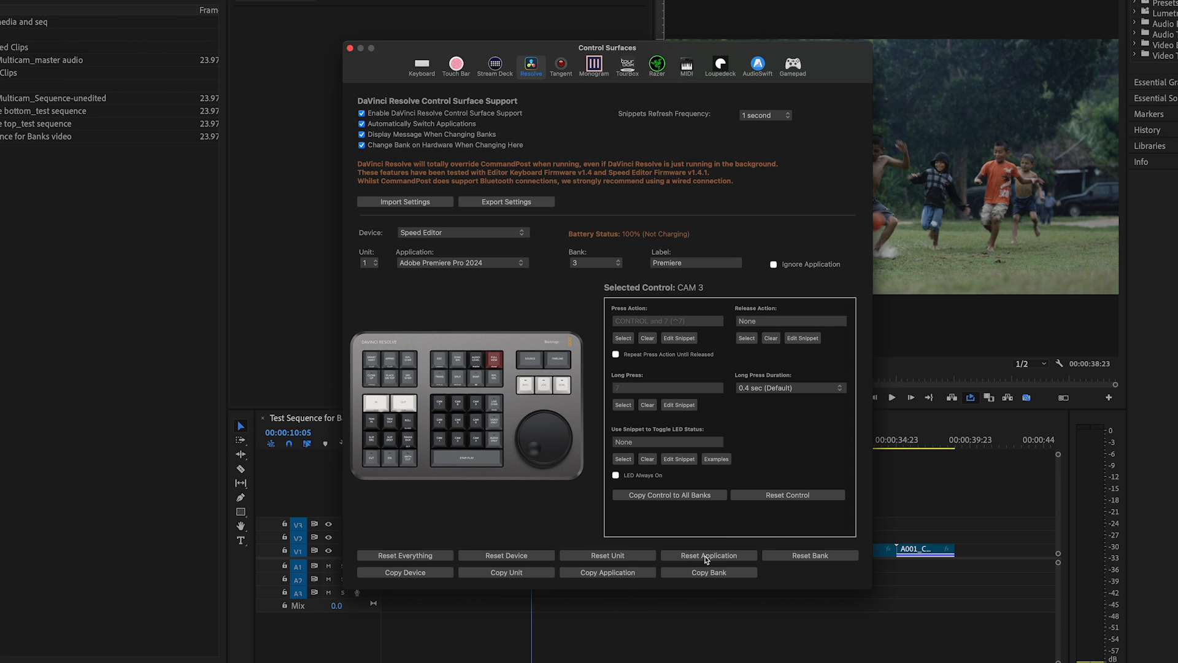
# Reset the Speed Editor settings for Adobe Premiere Pro 2024 to the factory default.
pyautogui.click(707, 557)
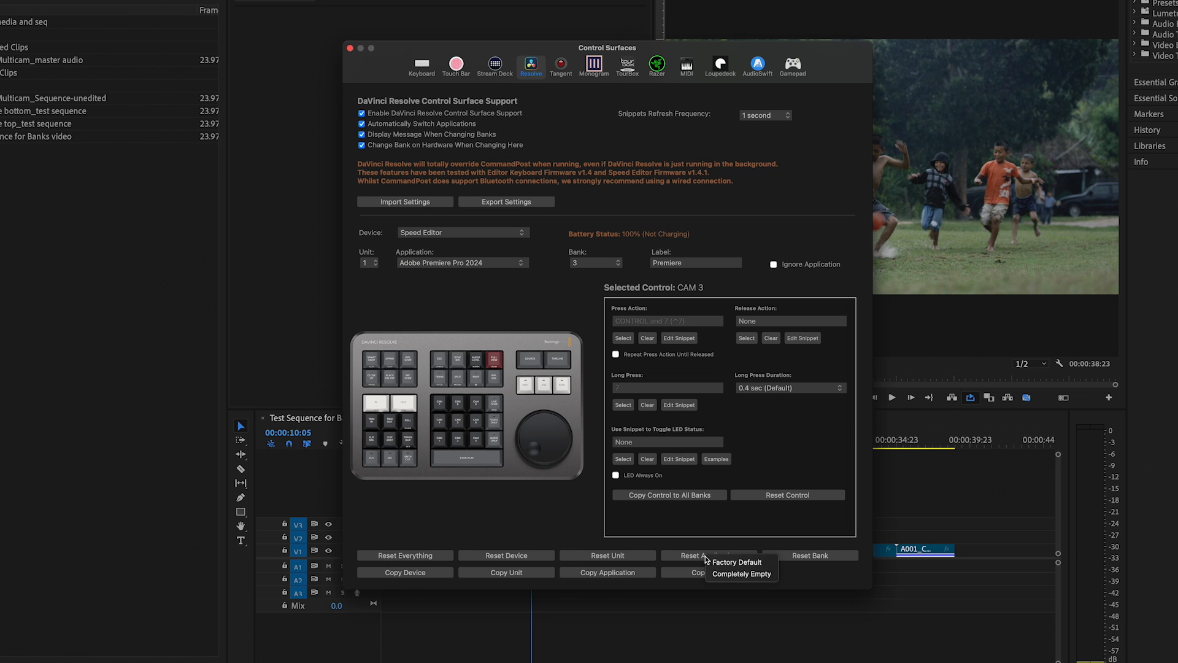
pyautogui.click(737, 562)
pyautogui.click(636, 365)
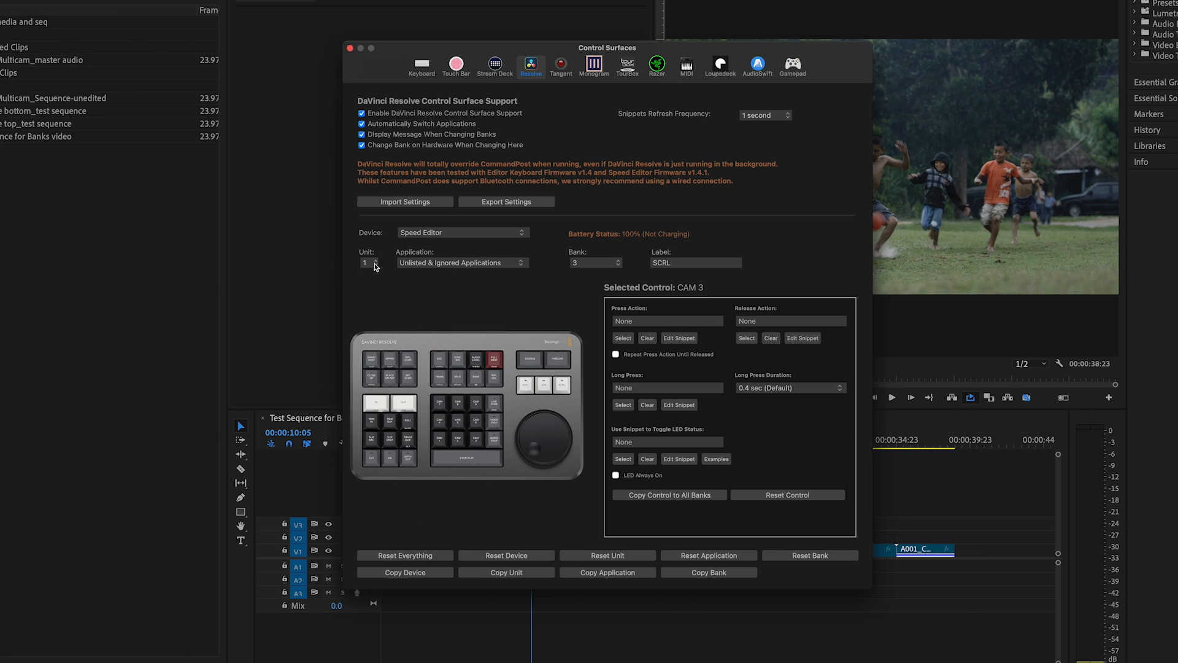
# Switch the unlisted applications to bank 1, and add Adobe Premiere Pro 2024 from the Applications folder as an application for the Speed Editor.
pyautogui.click(583, 263)
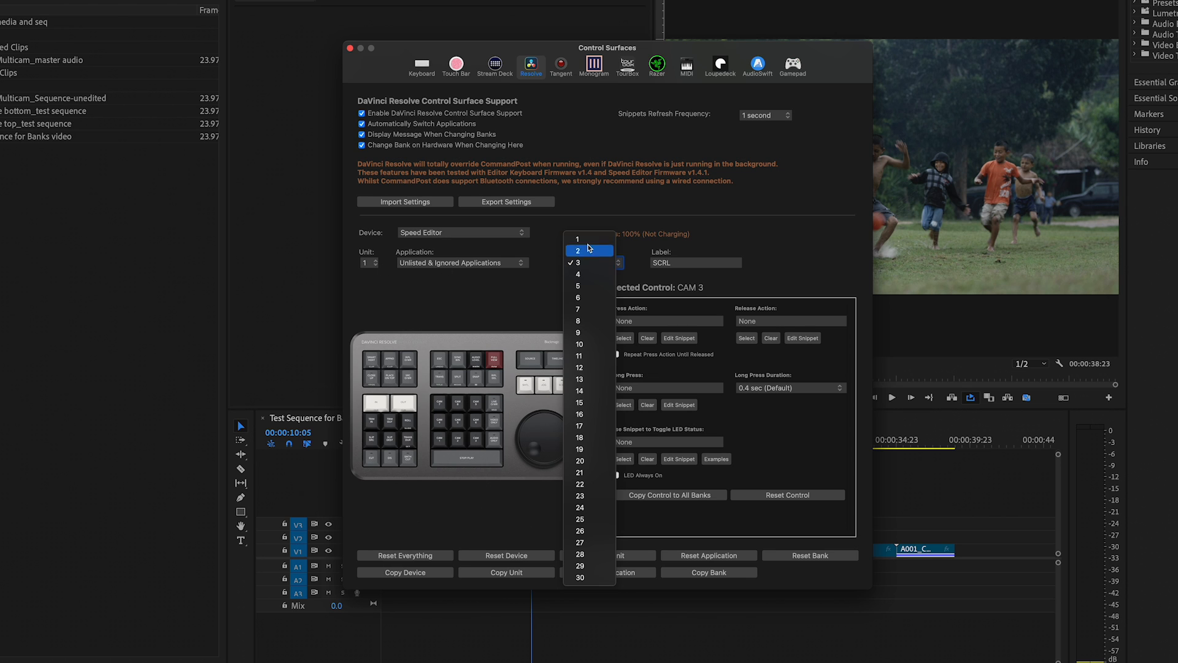
pyautogui.click(589, 248)
pyautogui.click(478, 265)
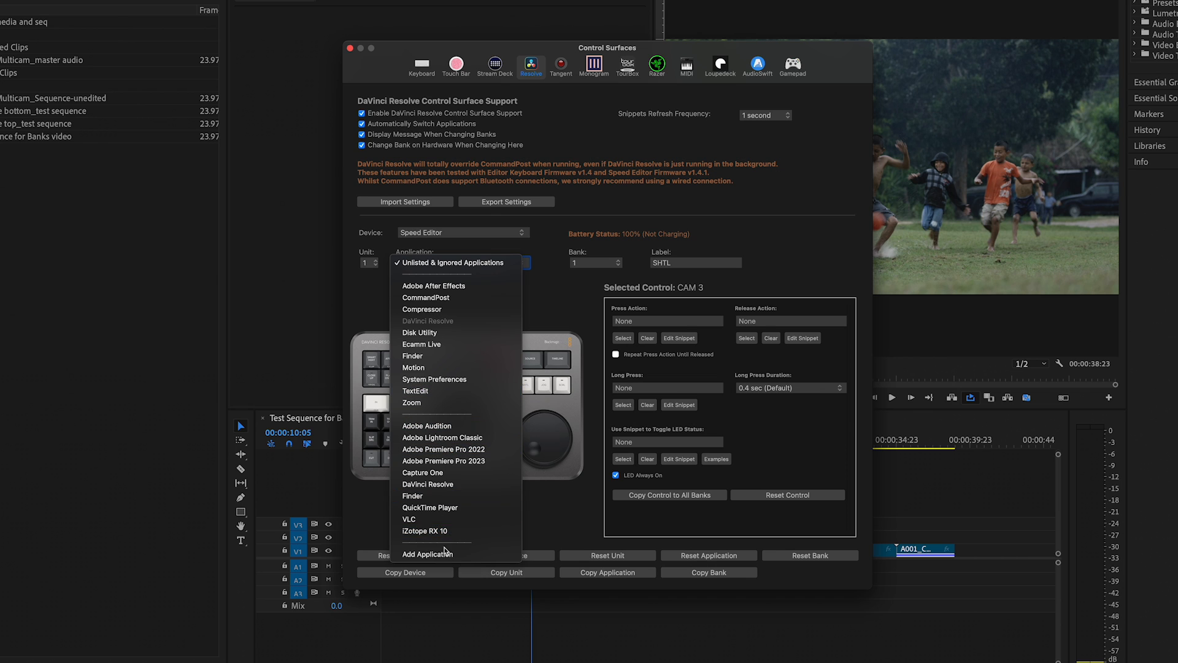
pyautogui.click(446, 553)
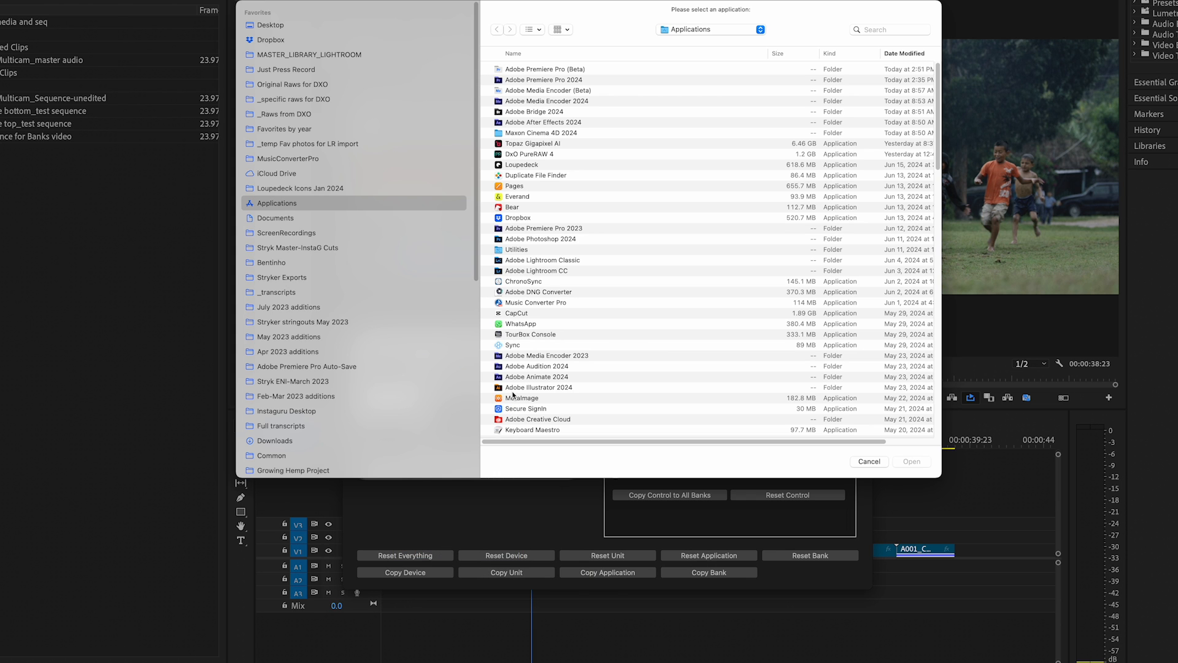
pyautogui.doubleClick(523, 79)
pyautogui.doubleClick(535, 80)
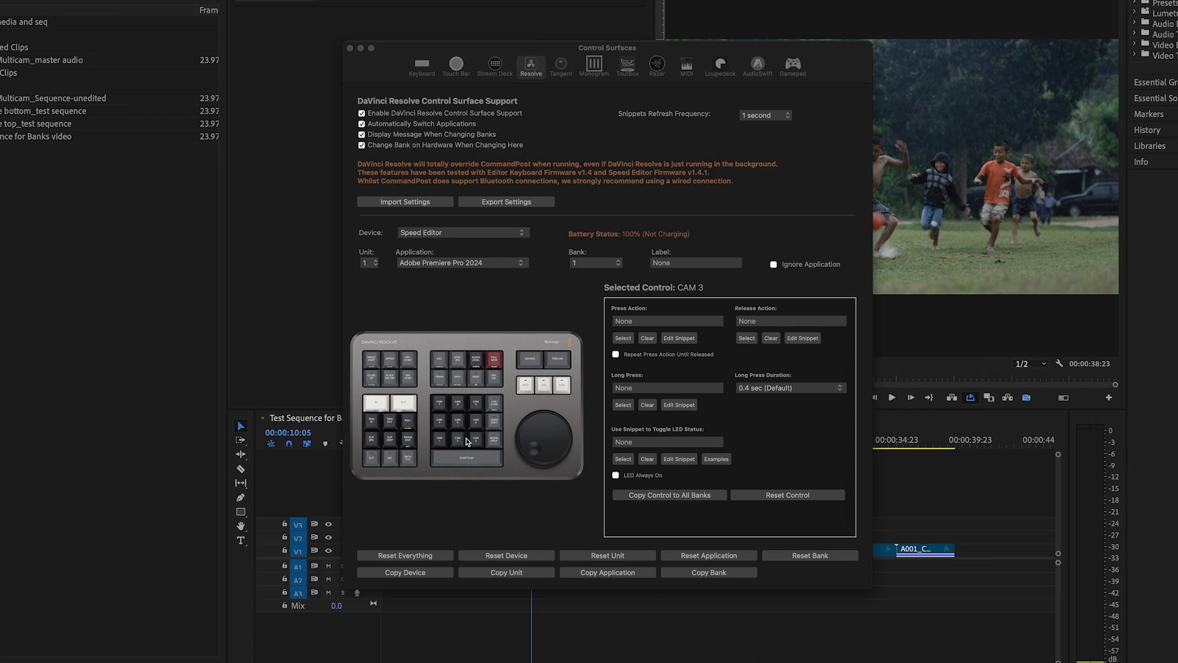
pyautogui.click(447, 458)
pyautogui.click(442, 441)
pyautogui.click(452, 421)
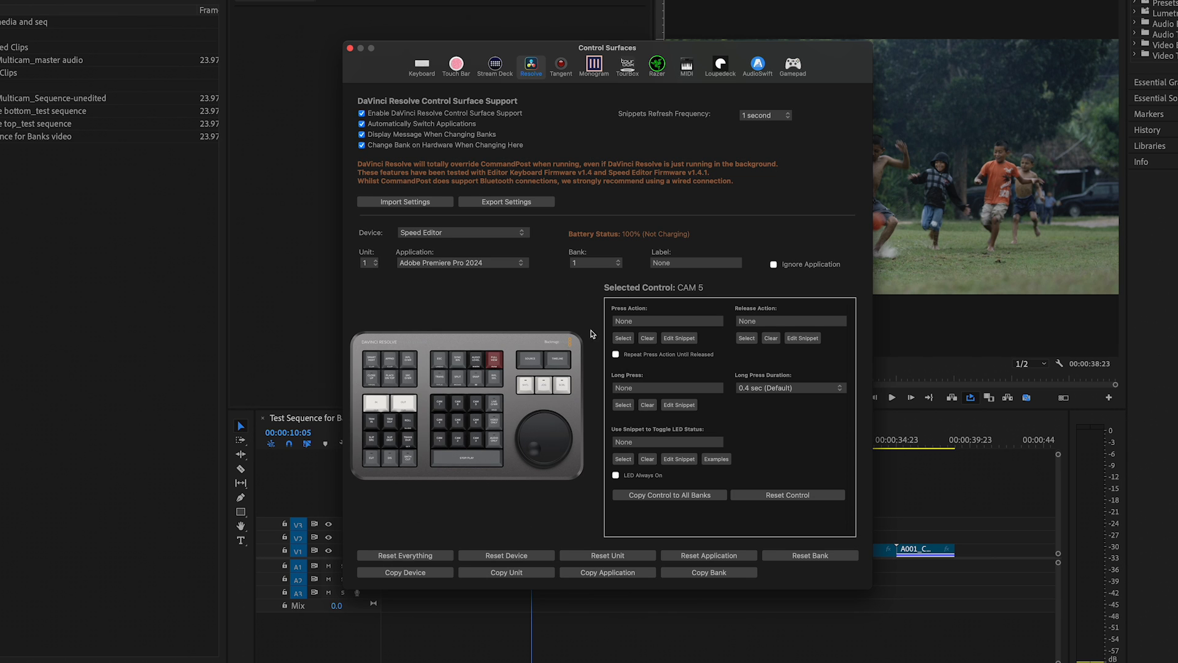
# Assign Speed Editor Bank 1 (Unit 1) from the DaVinci Resolve Control Surface Banks as the IN control's press action.
pyautogui.click(385, 406)
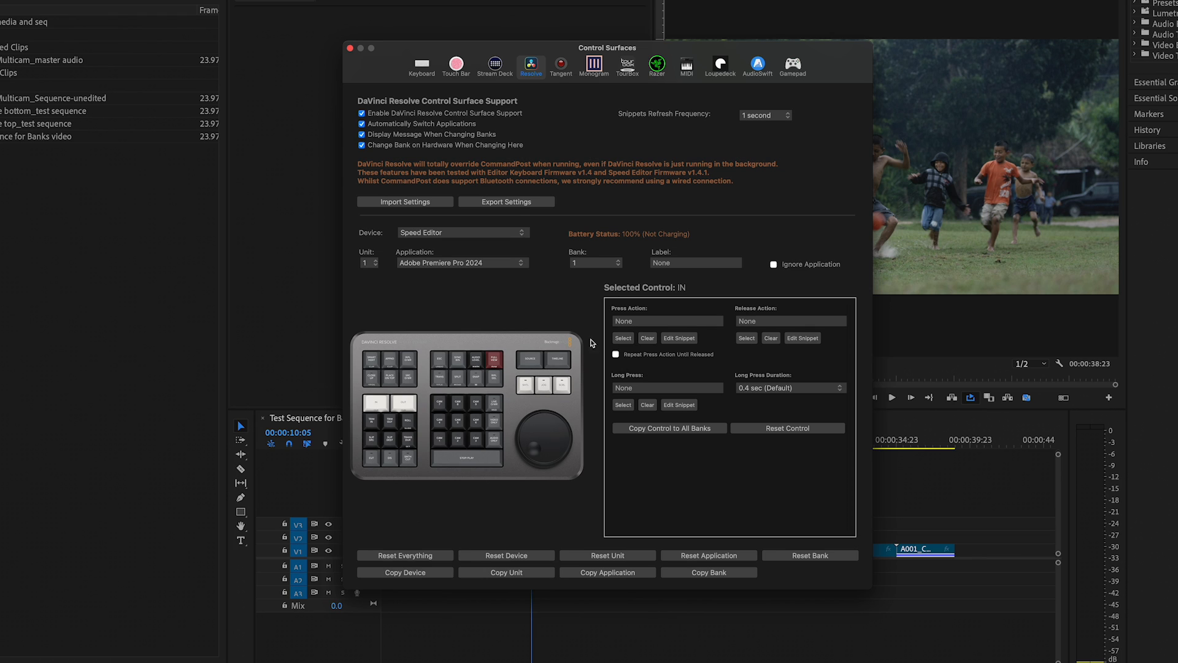
pyautogui.click(623, 338)
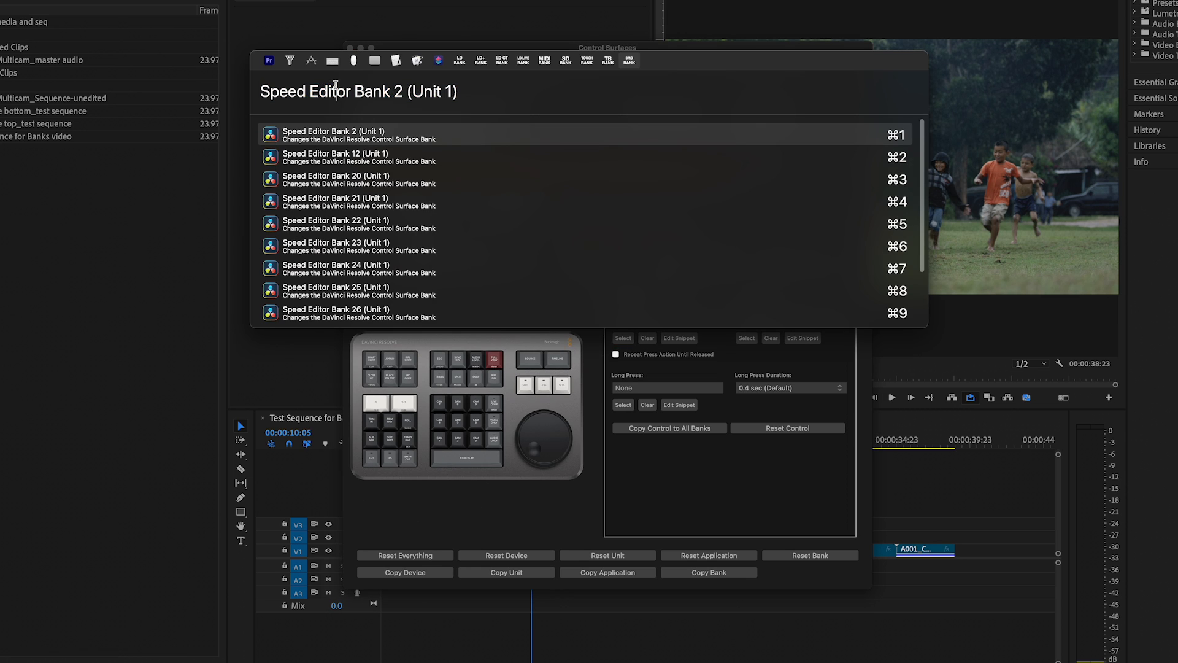
pyautogui.press('BackSpace')
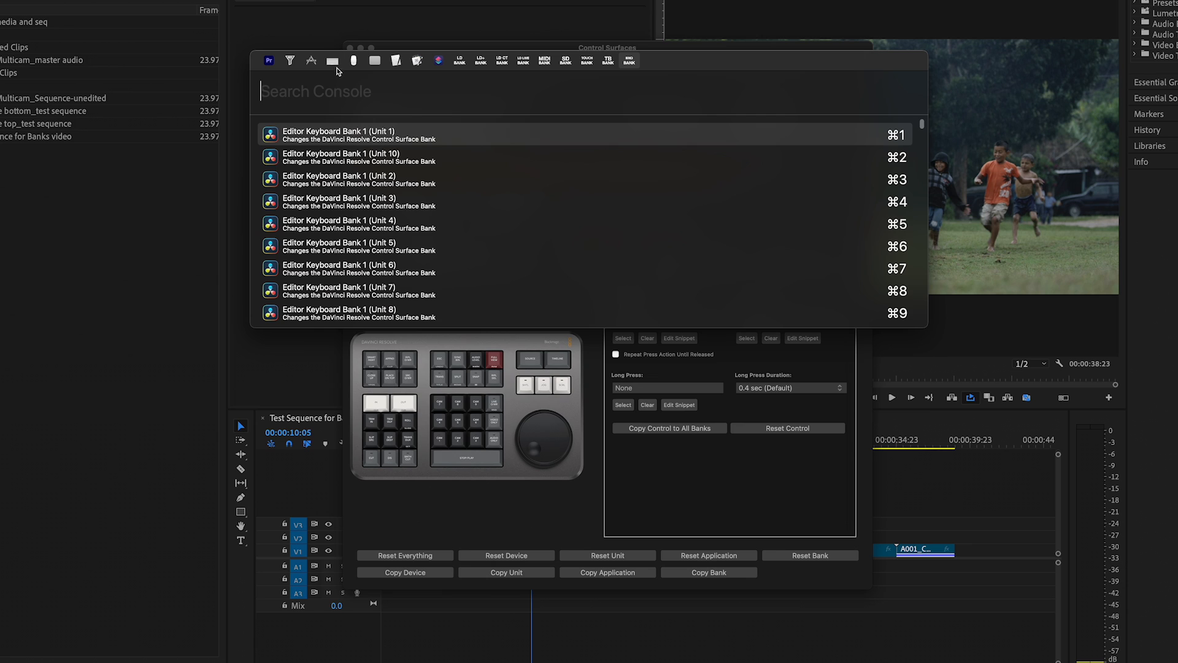
pyautogui.click(334, 63)
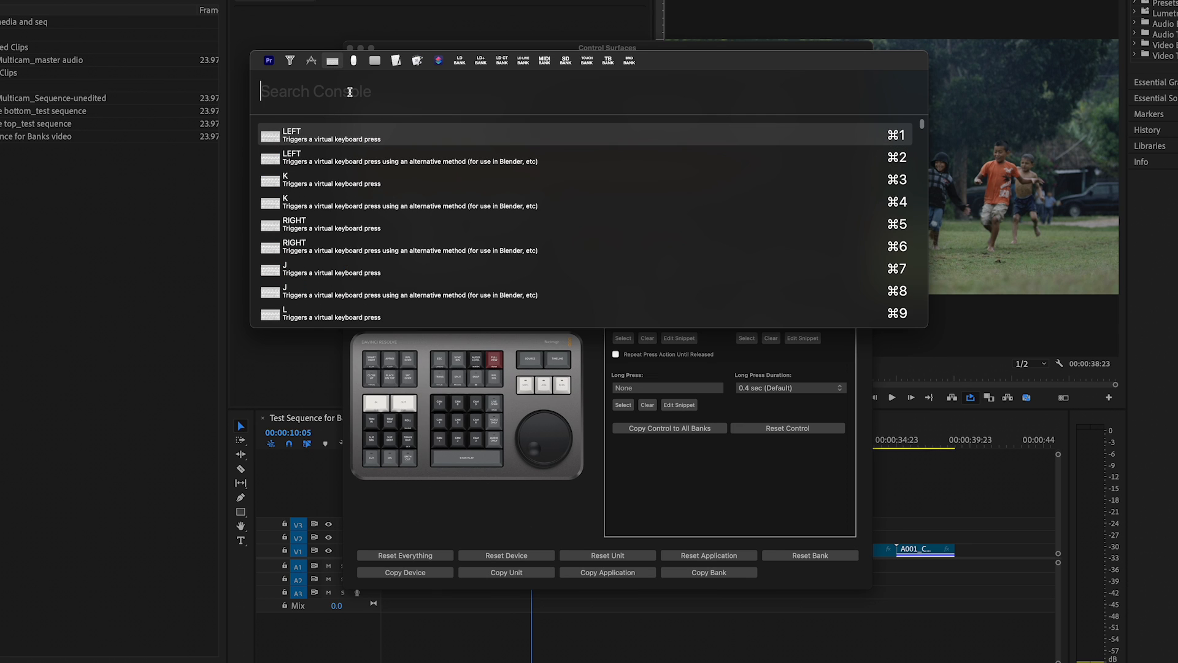
pyautogui.click(632, 64)
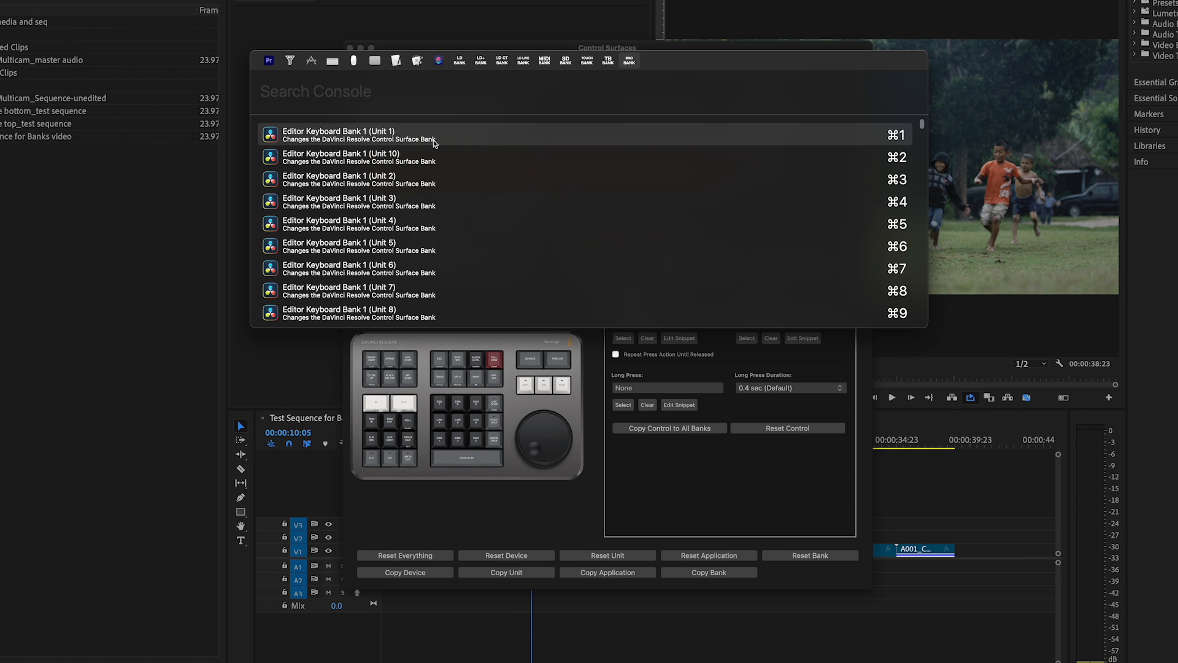
pyautogui.write('speed')
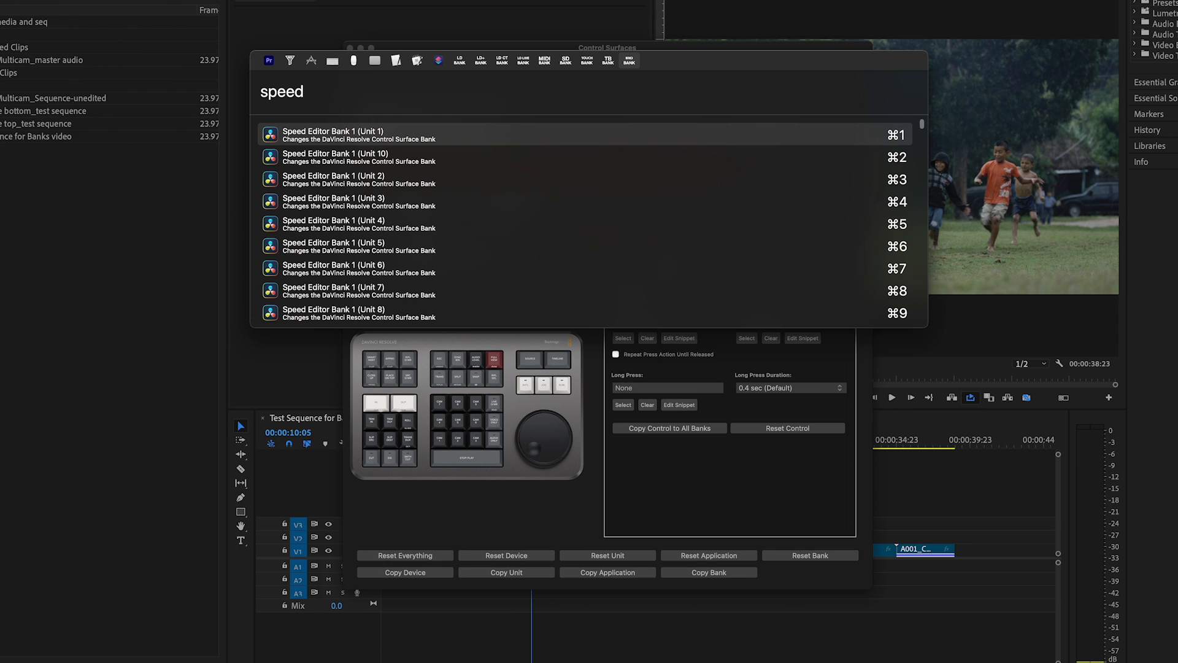
pyautogui.click(380, 132)
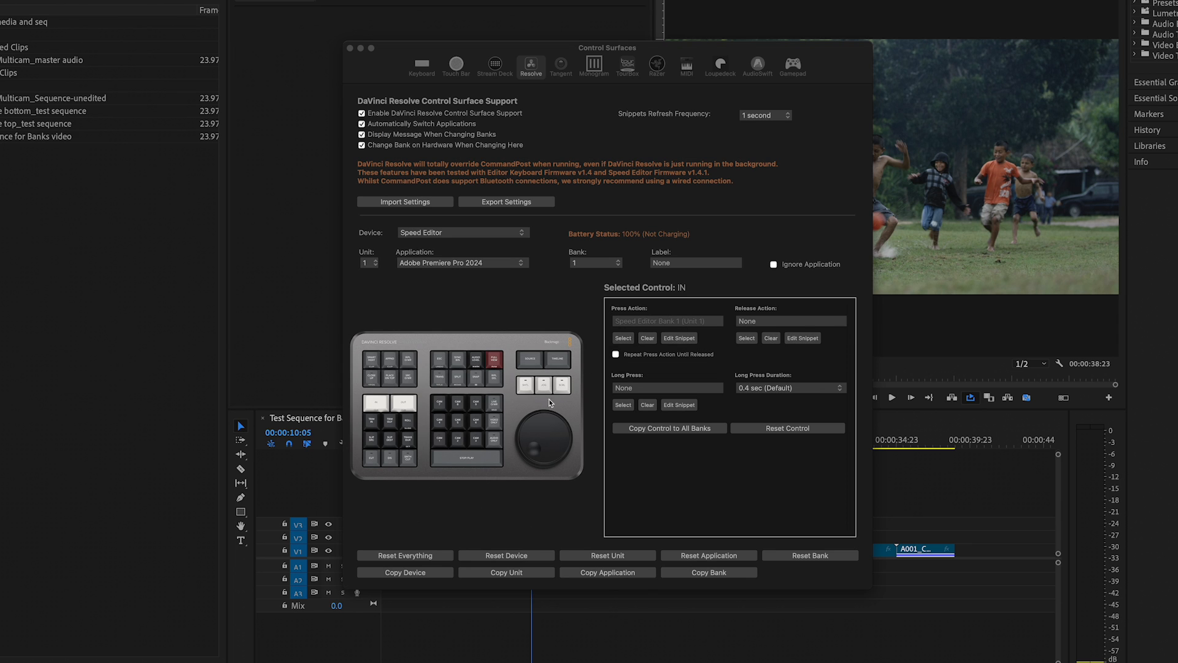
# Assign Speed Editor Bank 2 (Unit 1) as the press action of the CAM 2 control.
pyautogui.click(457, 440)
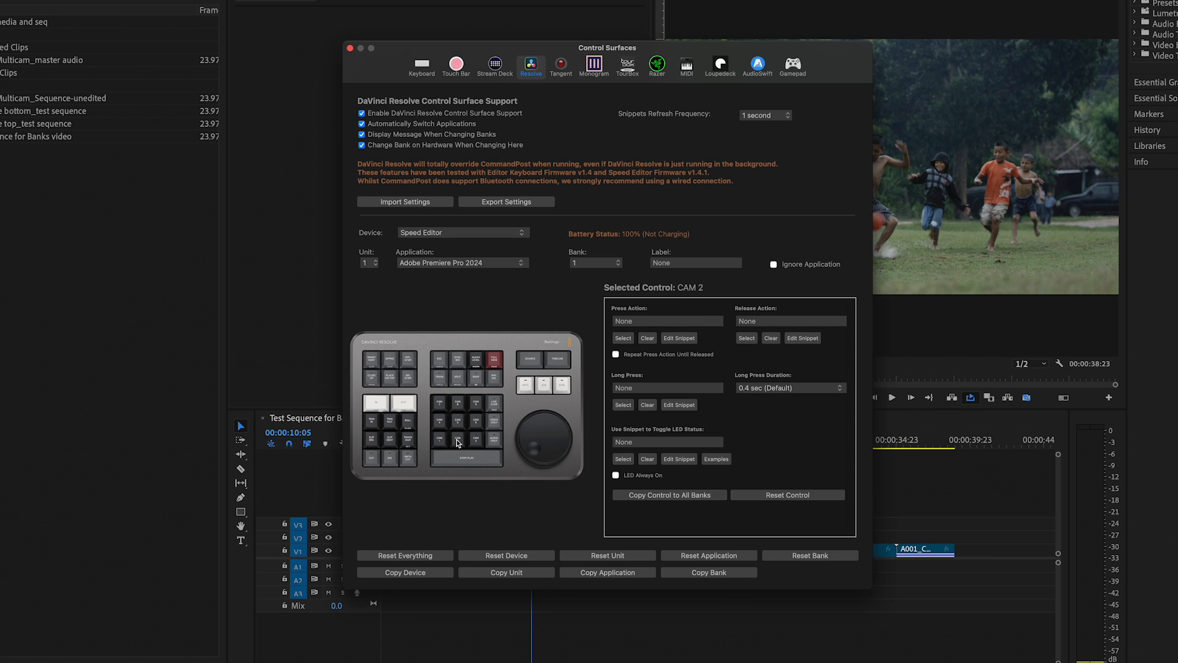
pyautogui.click(623, 338)
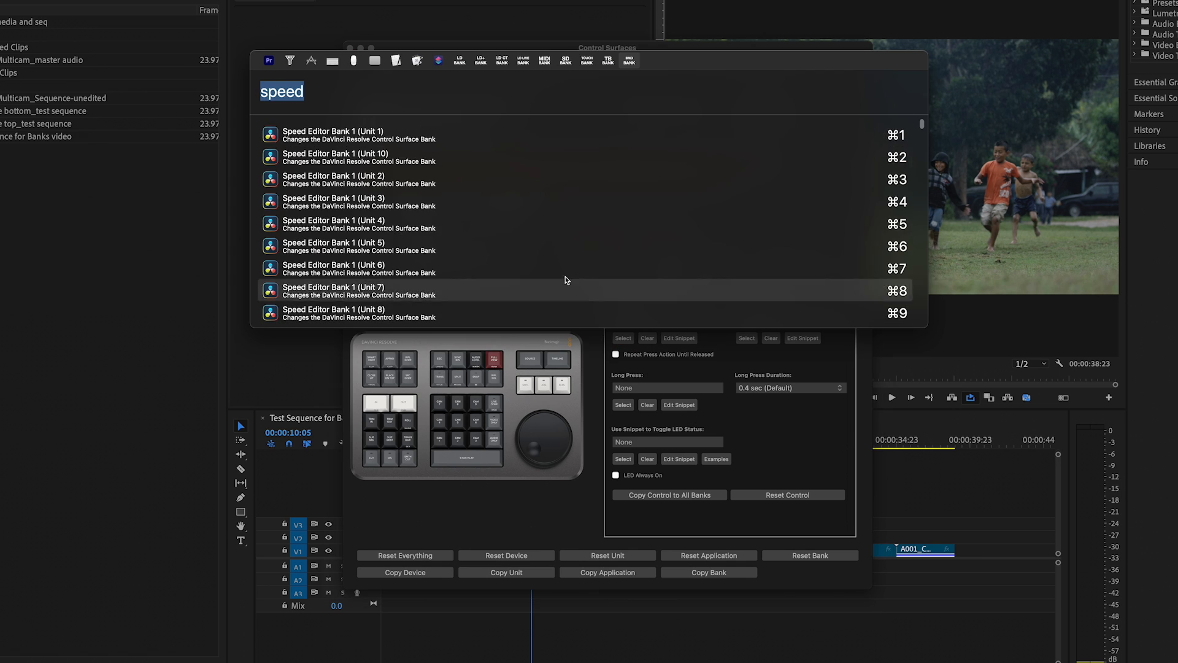
pyautogui.click(376, 141)
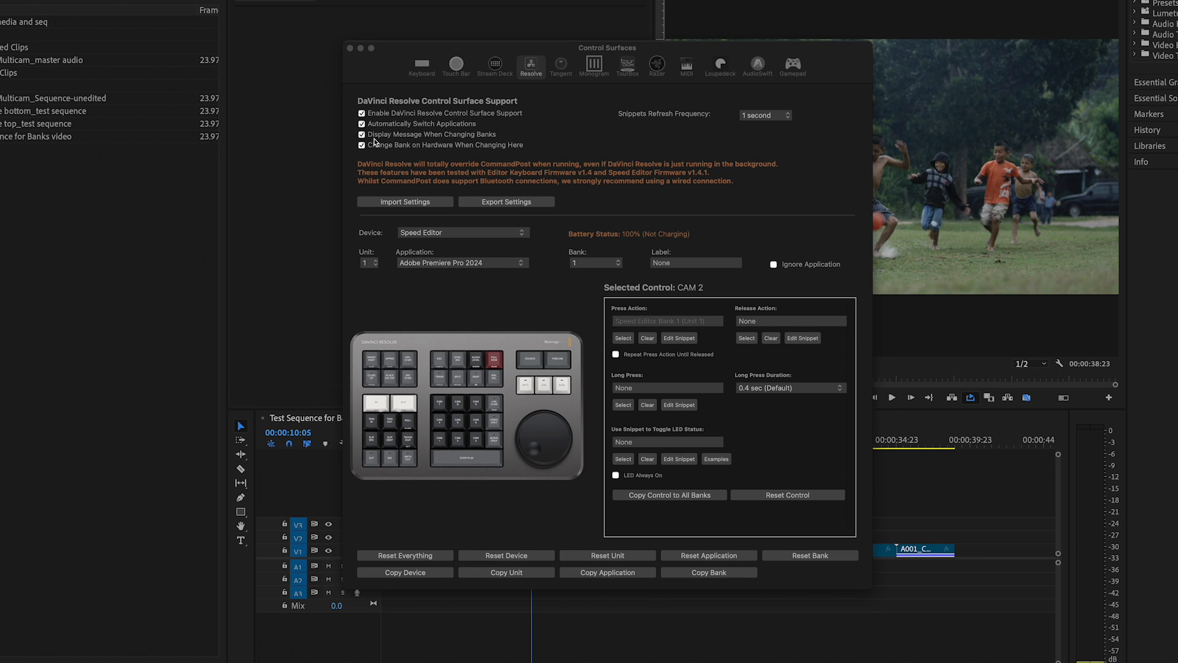
pyautogui.click(623, 338)
pyautogui.click(396, 92)
pyautogui.doubleClick(397, 92)
pyautogui.write('2')
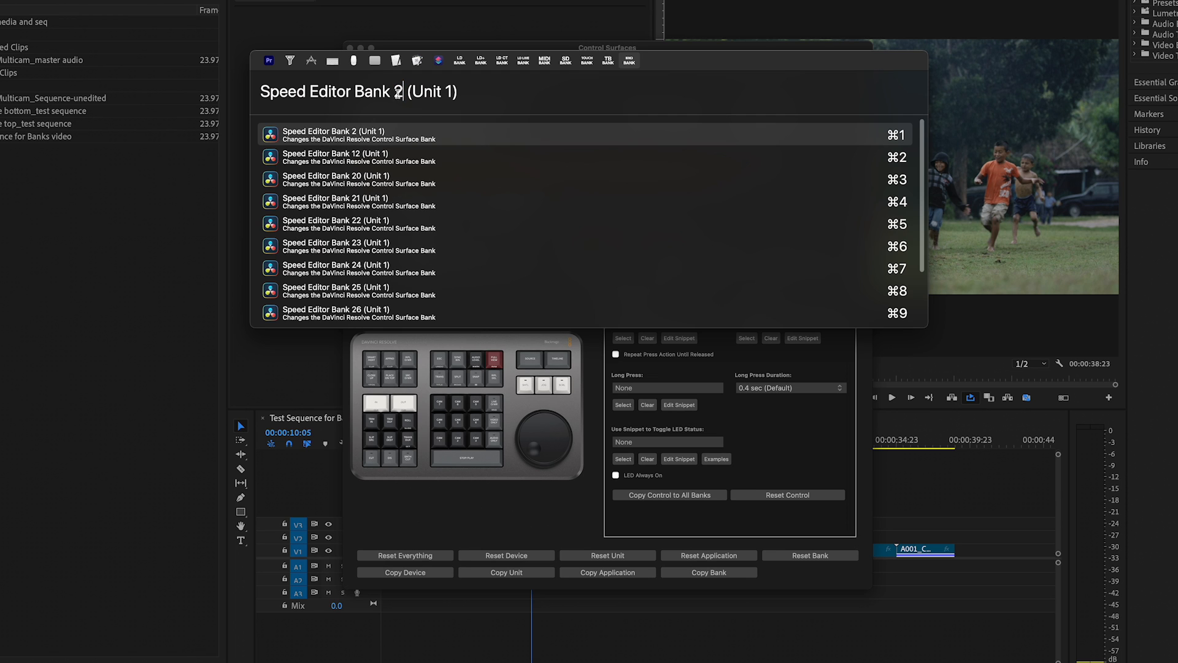
pyautogui.click(387, 137)
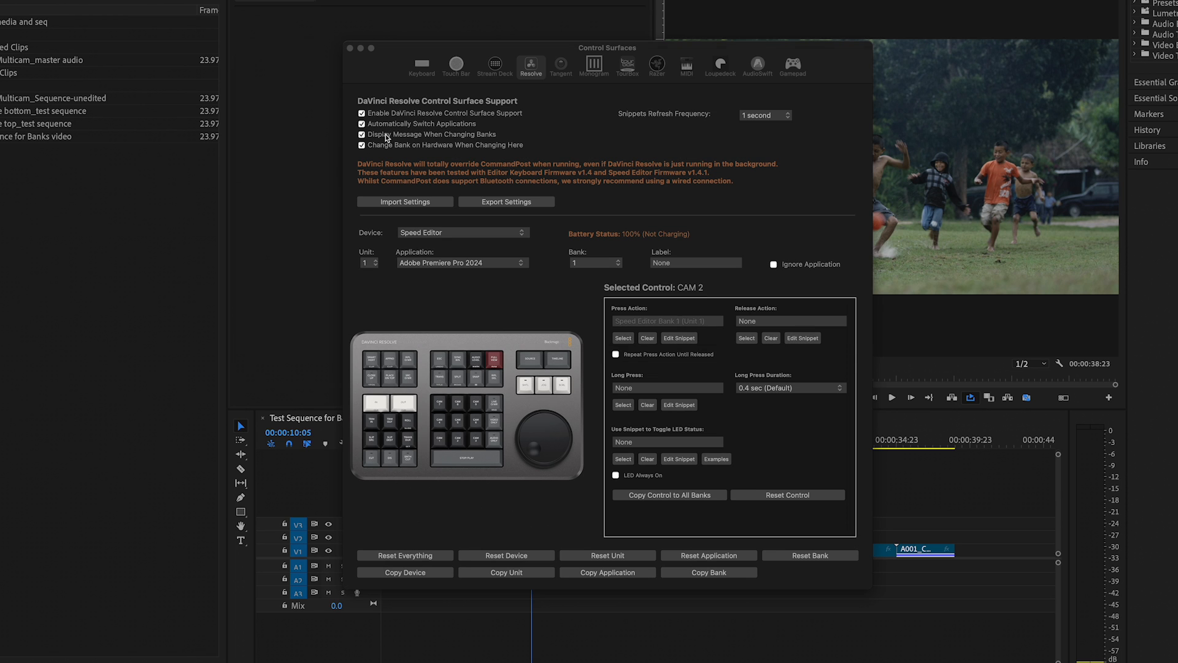
# Assign Speed Editor Bank 3 (Unit 1) as the press action of the CAM 3 control.
pyautogui.click(623, 338)
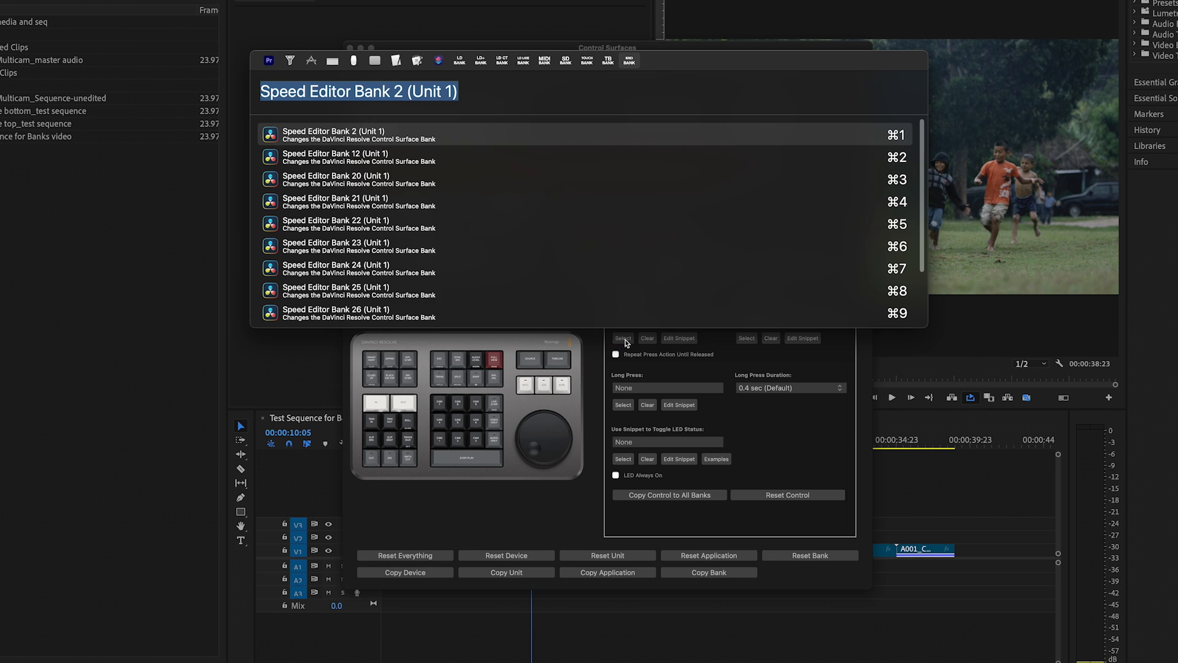
pyautogui.click(404, 92)
pyautogui.doubleClick(399, 92)
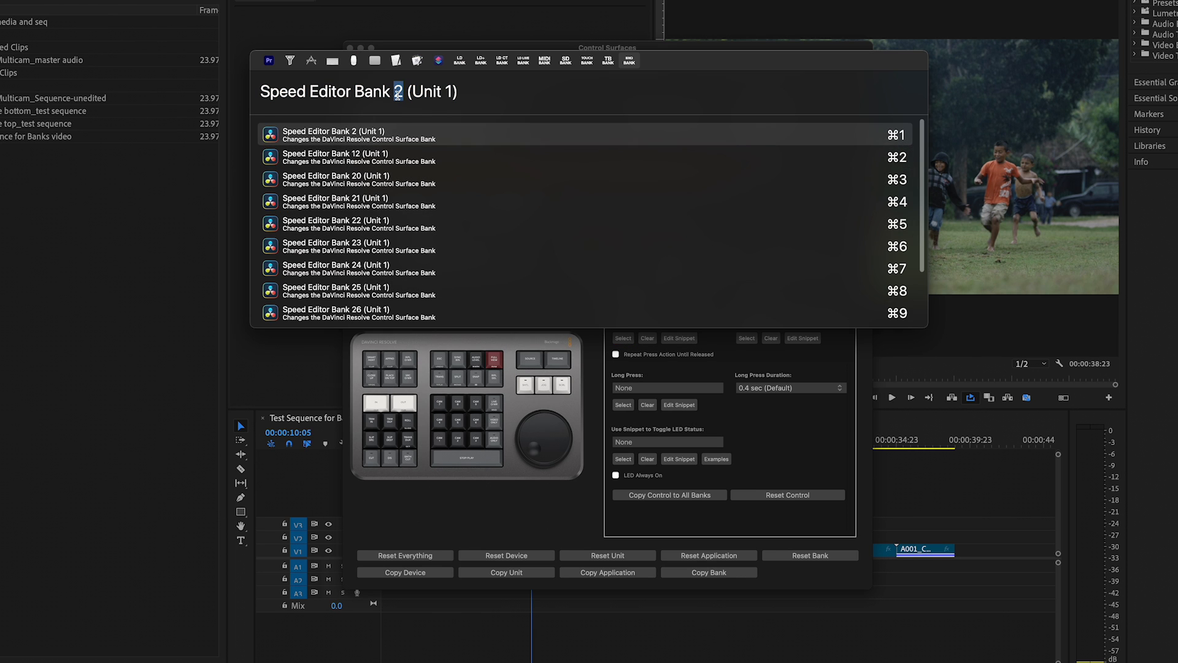
pyautogui.write('3')
pyautogui.click(424, 137)
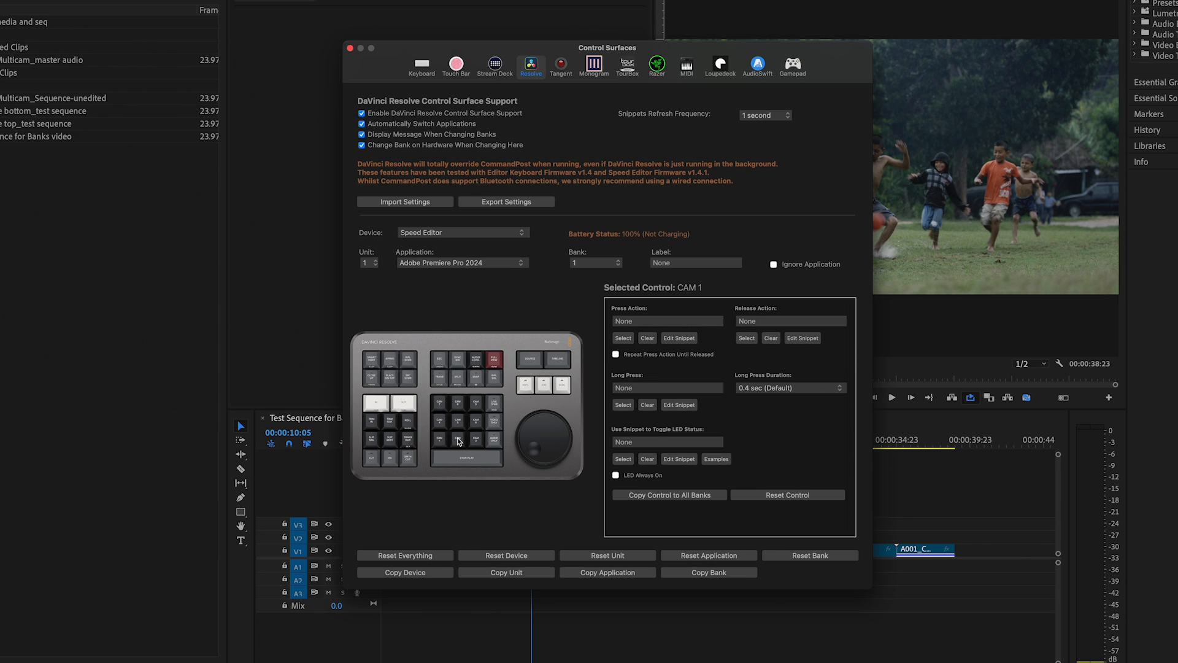
# Assign Speed Editor Bank 1 (Unit 1) as the press action of the CAM 1 control.
pyautogui.click(623, 338)
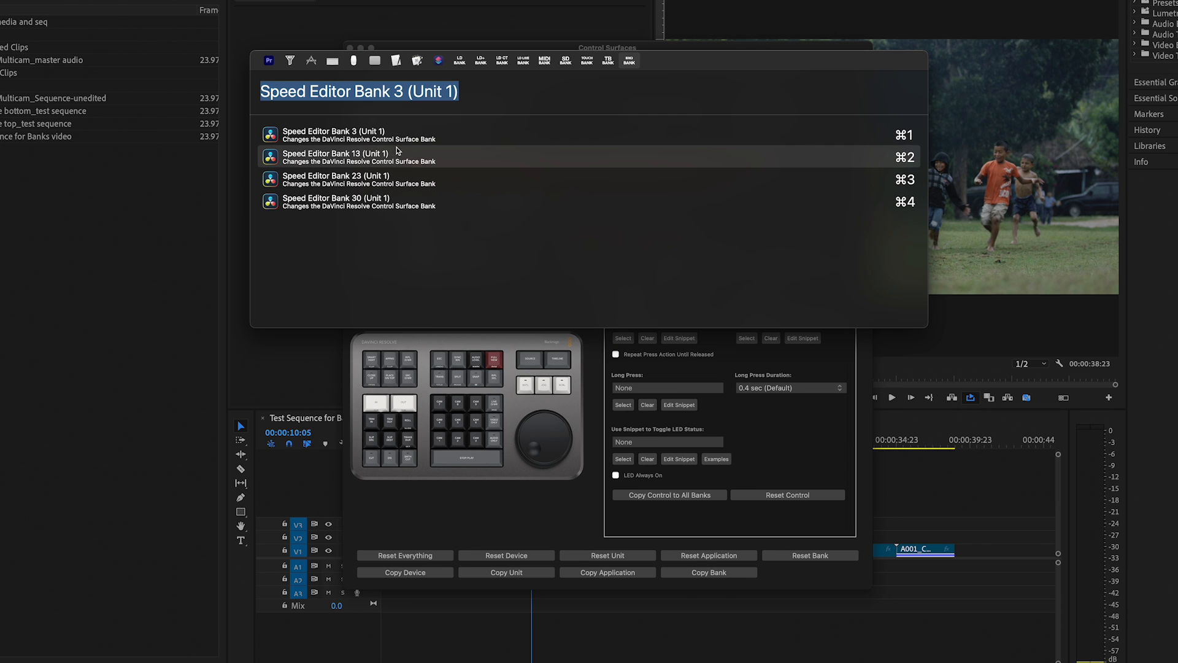
pyautogui.click(398, 92)
pyautogui.doubleClick(398, 92)
pyautogui.write('1')
pyautogui.press('Return')
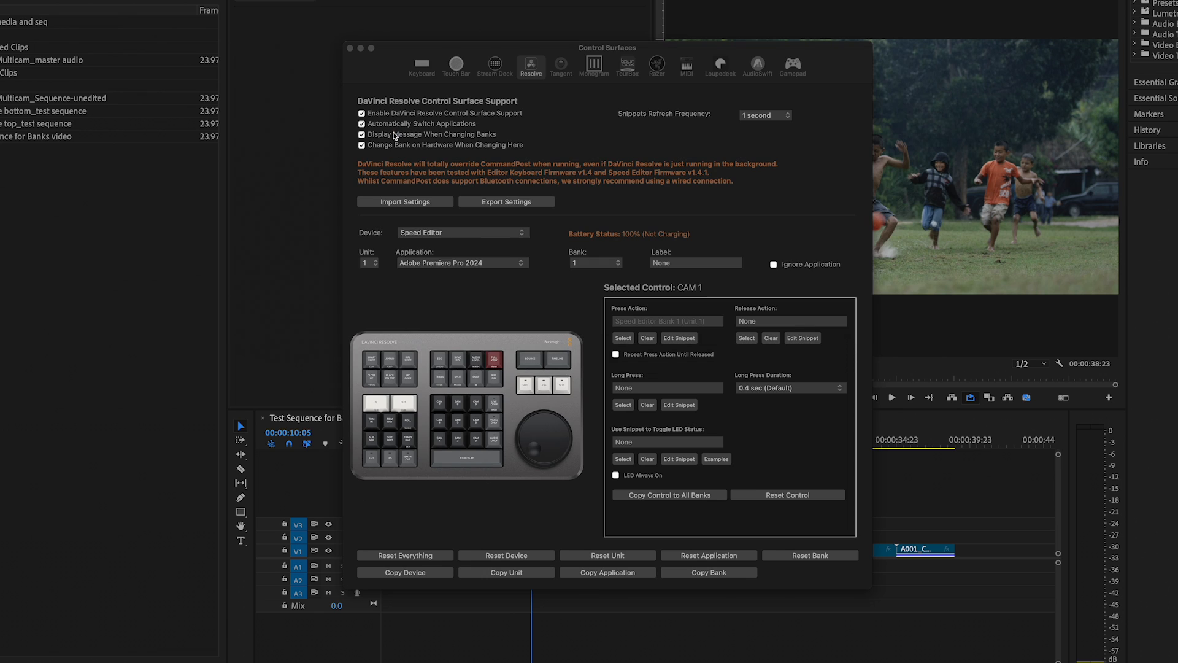
# Review the CAM 1, CAM 2 and CAM 3 assignments and copy each of these controls to all banks.
pyautogui.click(440, 440)
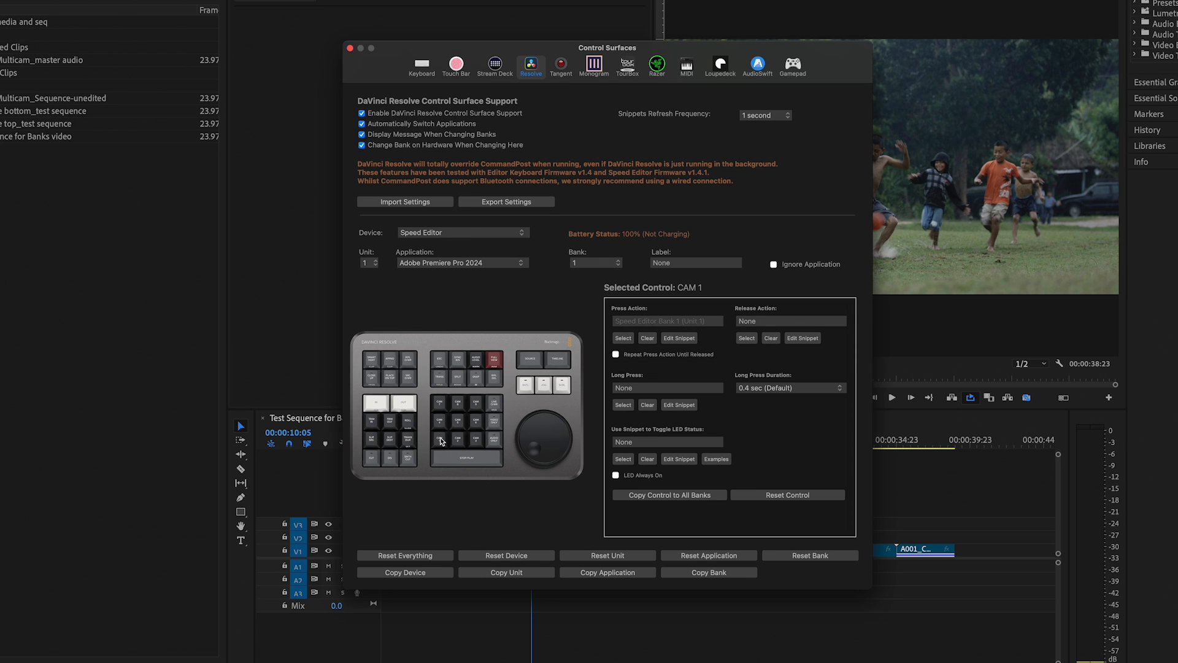
pyautogui.click(481, 439)
pyautogui.click(445, 441)
pyautogui.click(661, 498)
pyautogui.click(650, 496)
pyautogui.click(658, 499)
# Check the copied CAM 3 assignment in bank 6 and return to bank 1.
pyautogui.click(600, 264)
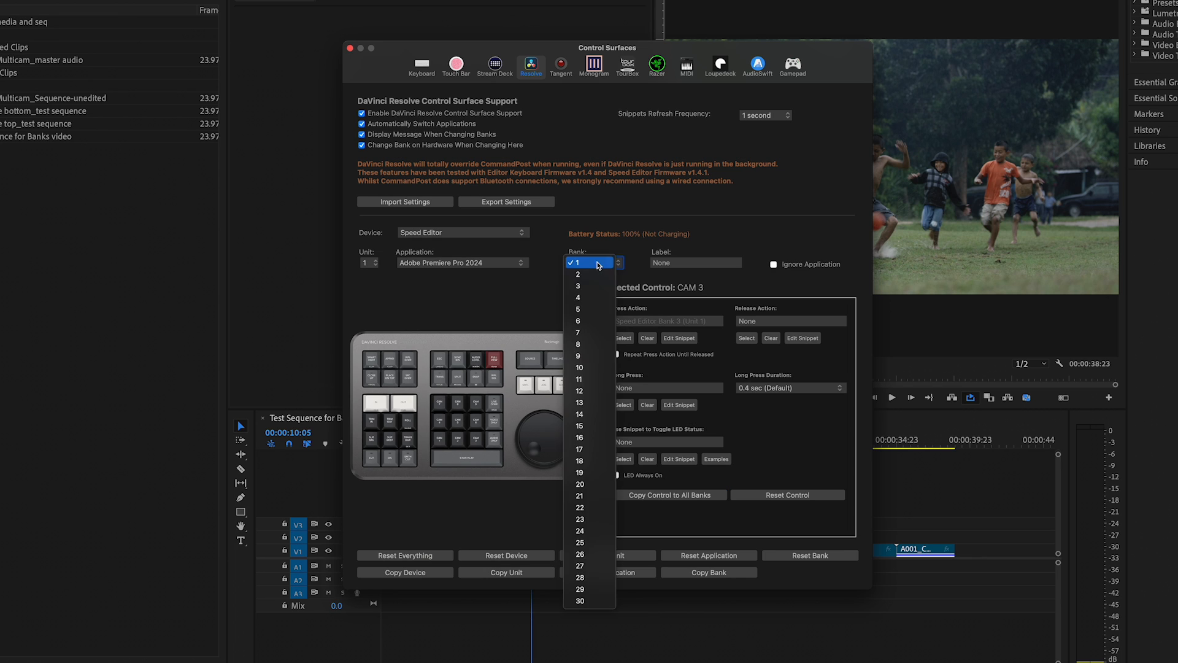
pyautogui.click(602, 323)
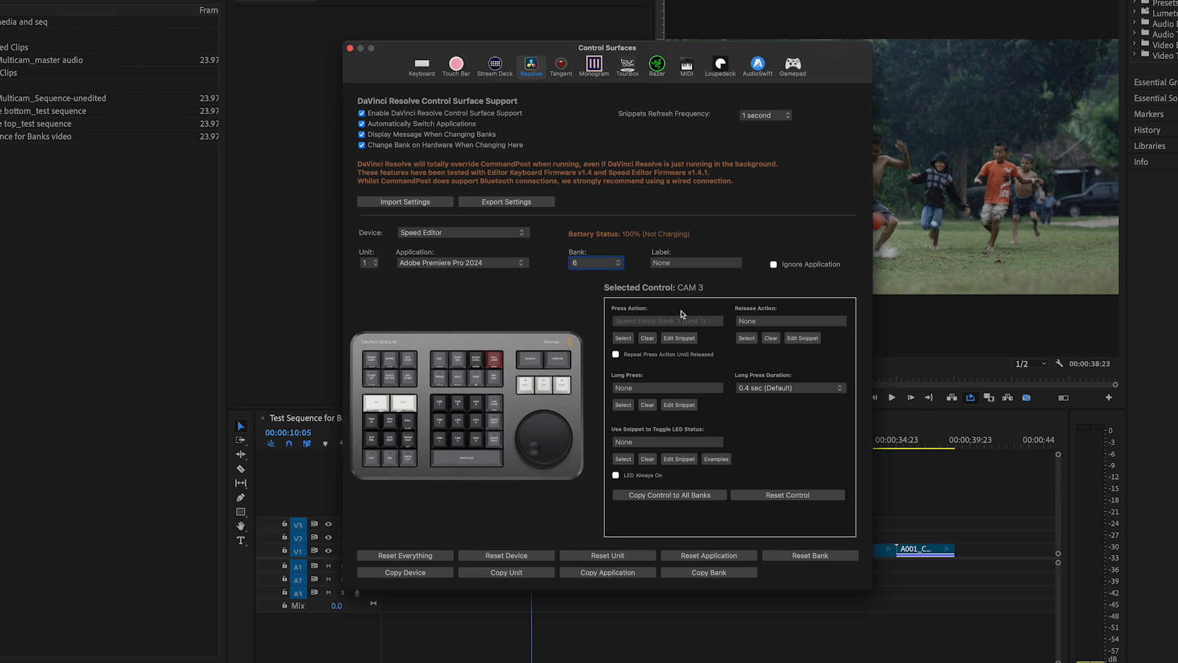
pyautogui.click(603, 264)
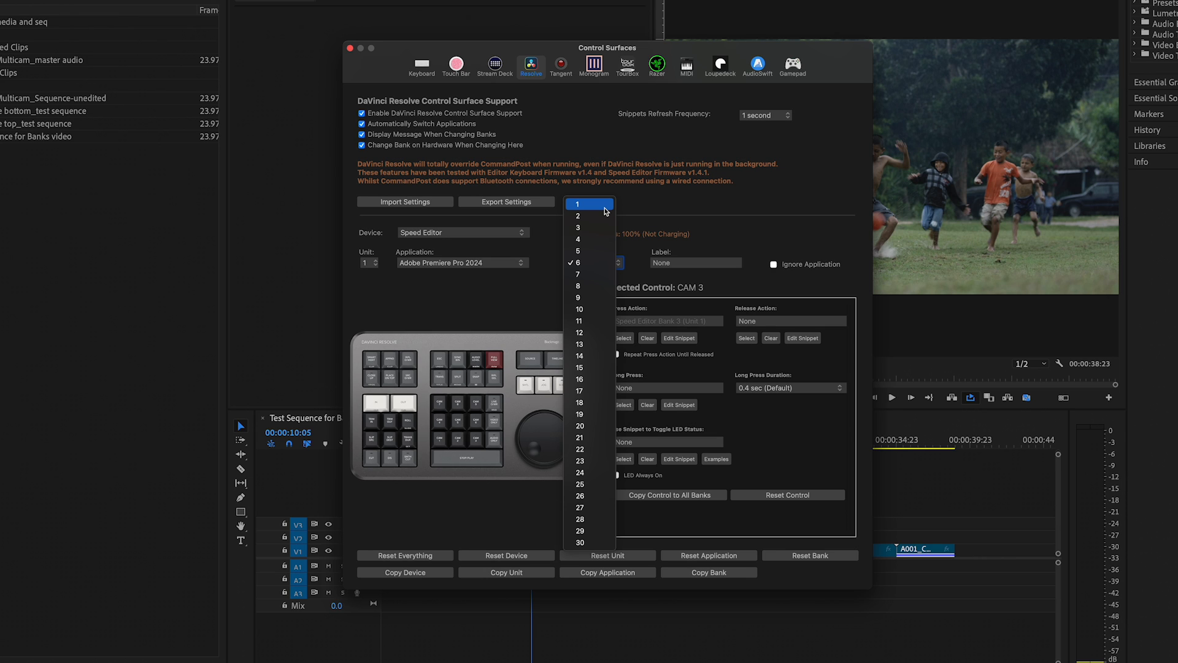
pyautogui.click(605, 209)
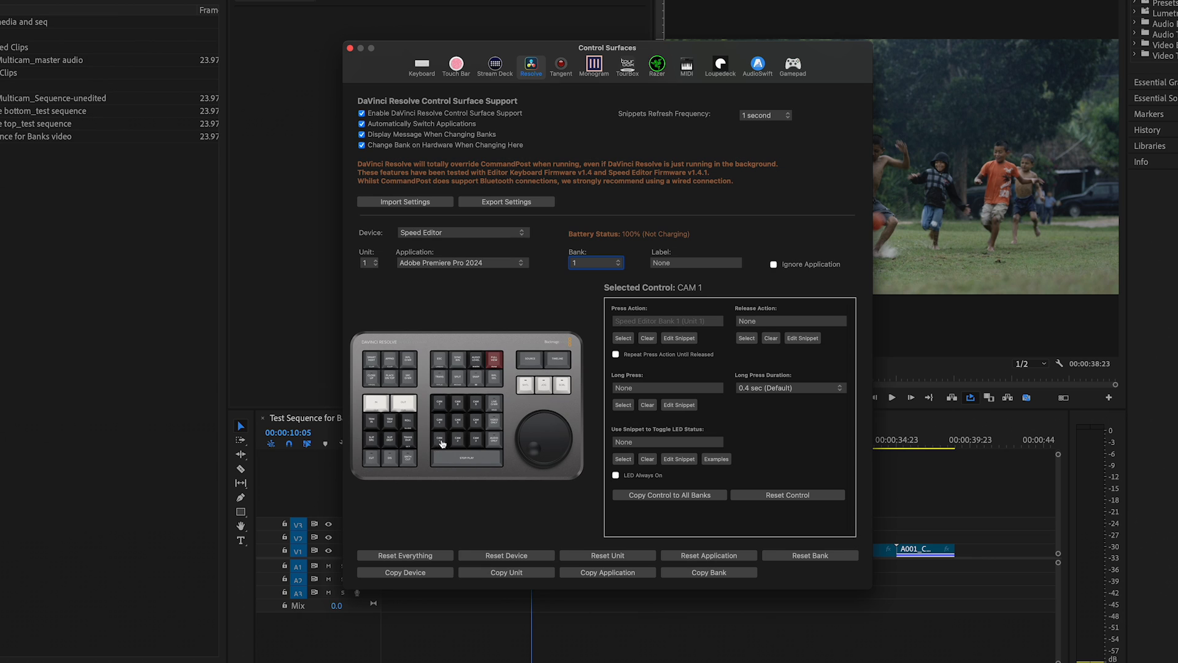
# Turn on LED Always On for CAM 1 in bank 1 and for CAM 2 in bank 2.
pyautogui.click(617, 475)
pyautogui.click(602, 264)
pyautogui.click(601, 273)
pyautogui.click(458, 441)
pyautogui.click(616, 476)
# Go through the CAM 3 and CAM 1 controls in bank 3 and return to bank 1.
pyautogui.click(596, 263)
pyautogui.click(598, 274)
pyautogui.click(475, 440)
pyautogui.click(443, 441)
pyautogui.click(595, 263)
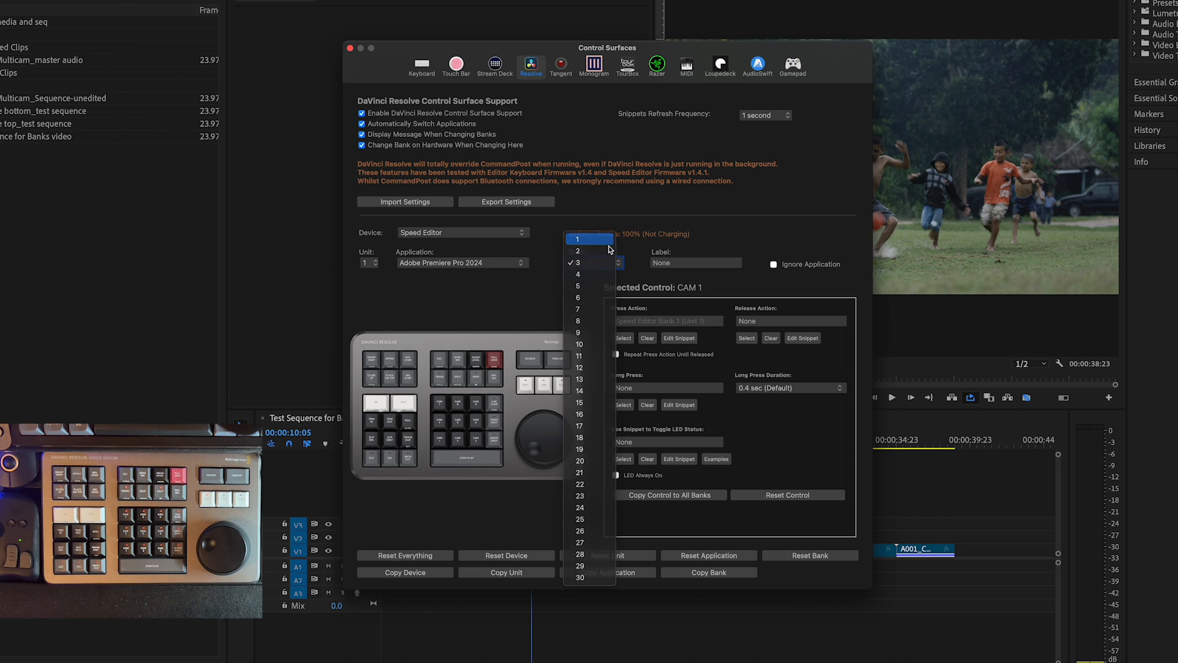
pyautogui.click(592, 240)
# Switch to Premiere Pro and move the timeline playhead to 00:00:11:04.
pyautogui.click(297, 332)
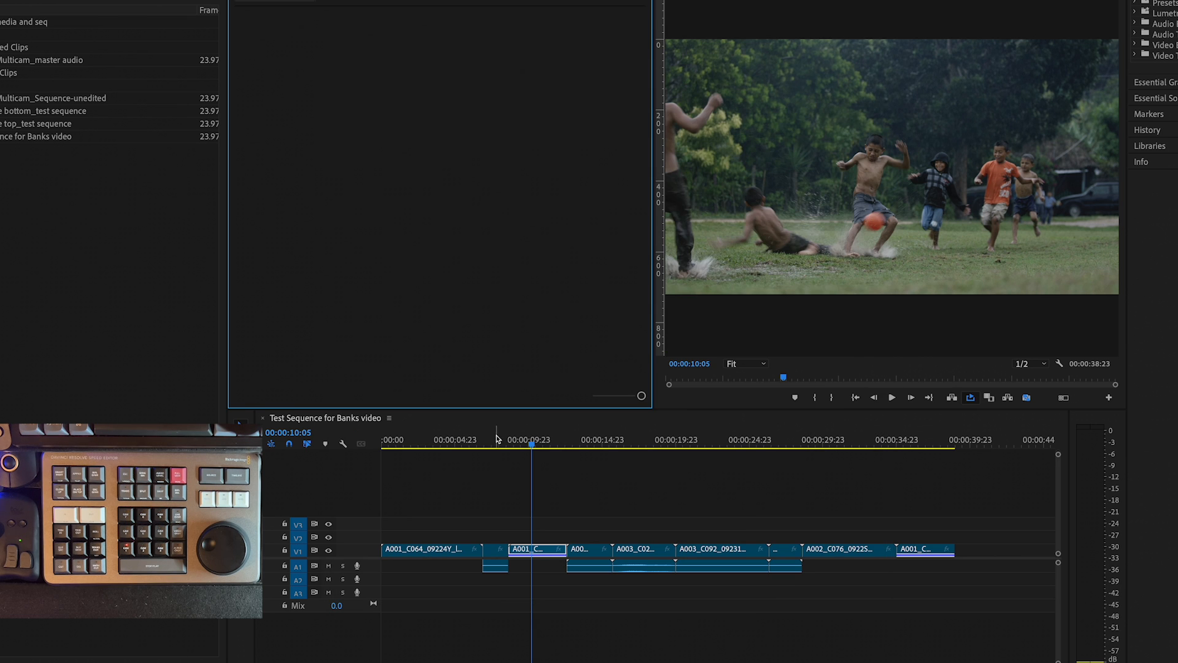
pyautogui.click(547, 446)
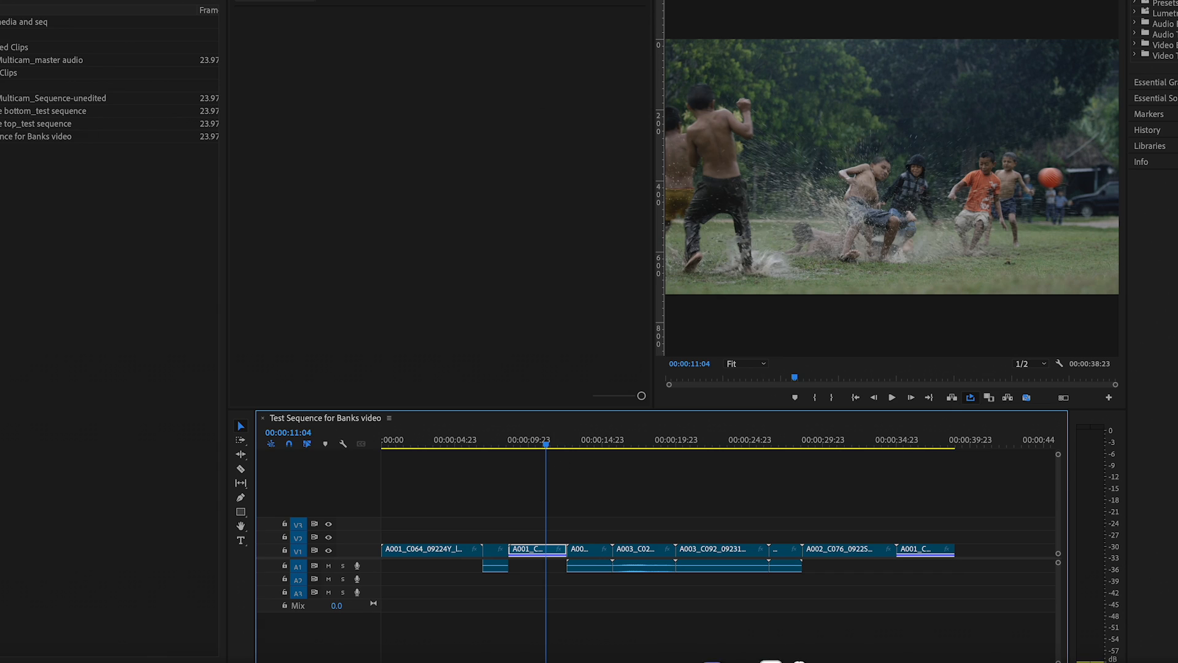
# Switch to CommandPost and assign the J virtual keyboard press to the jog wheel's Turn Left action in bank 1.
pyautogui.click(1048, 661)
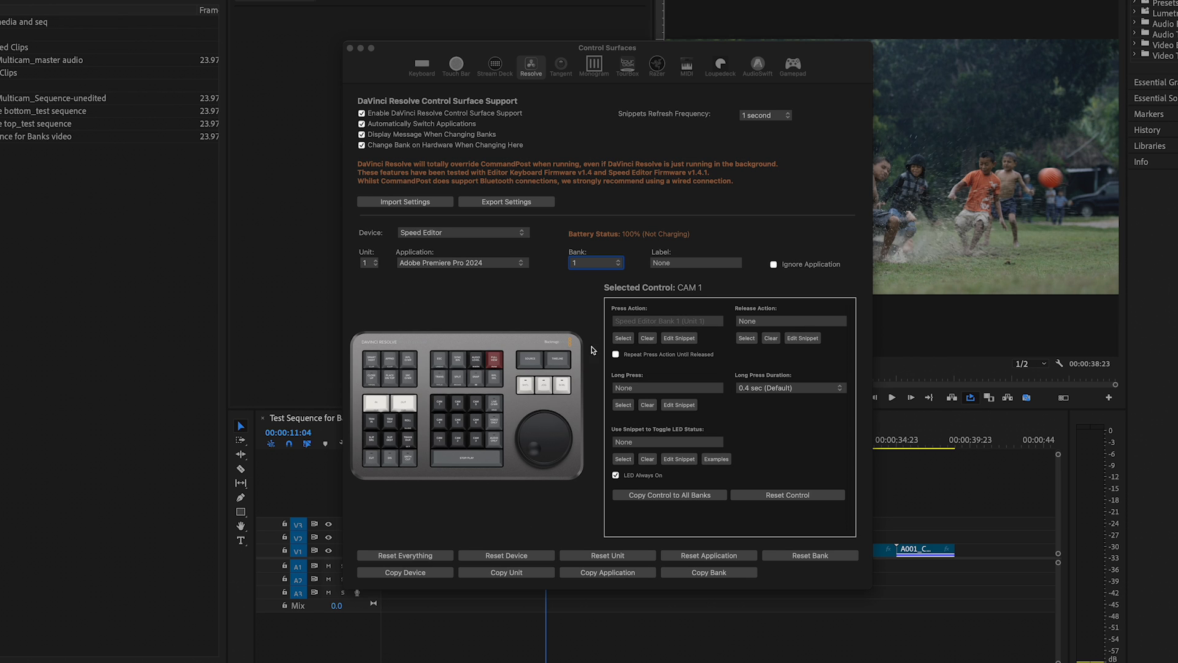
pyautogui.click(536, 434)
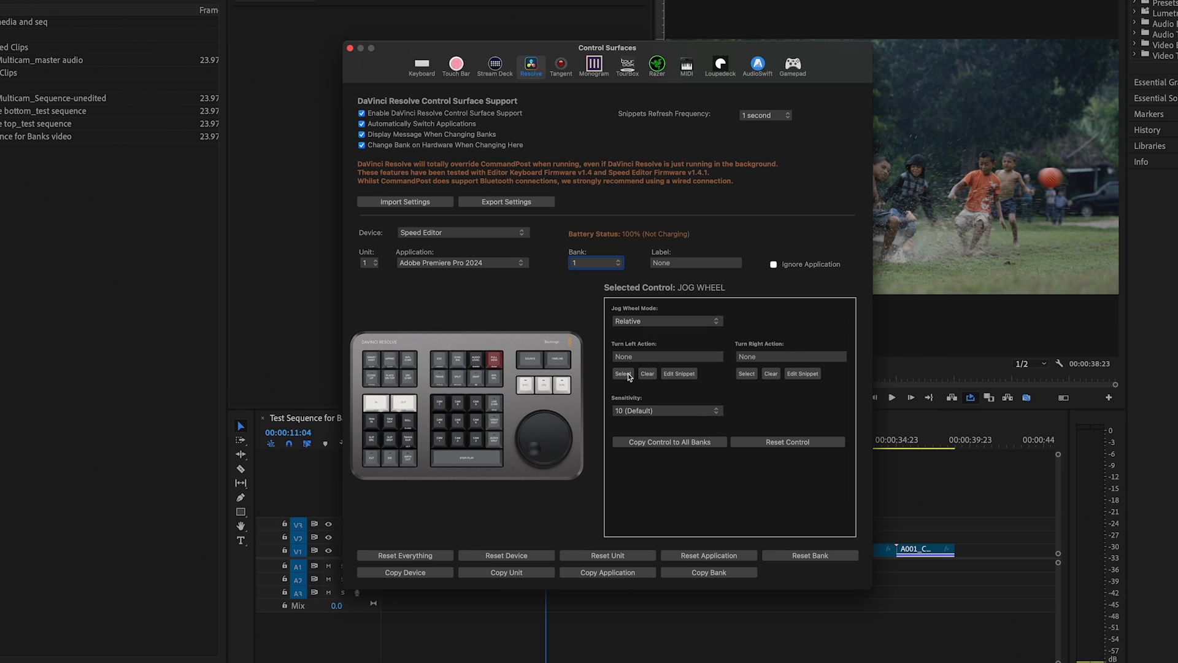
pyautogui.click(627, 376)
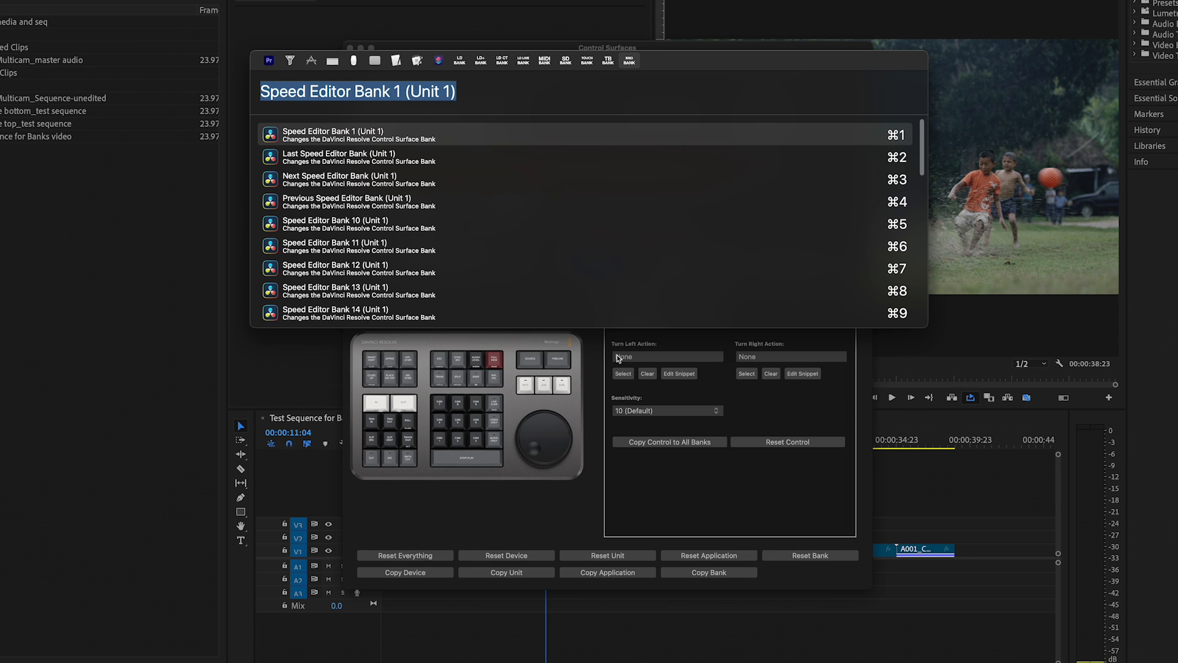
pyautogui.click(333, 62)
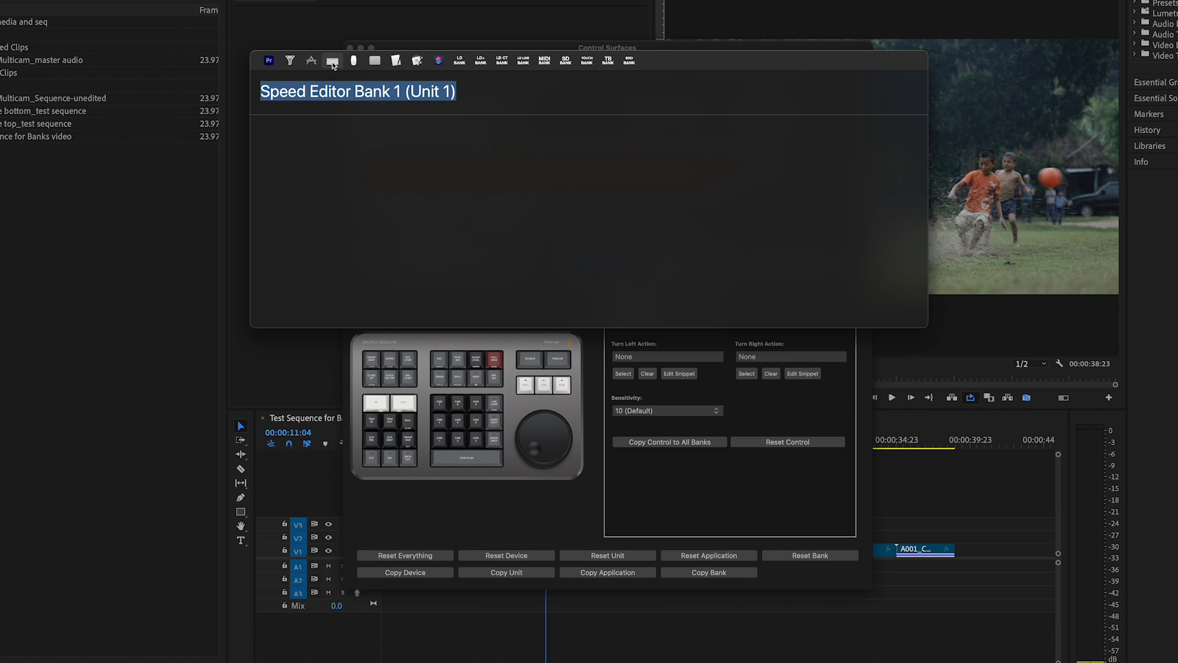
pyautogui.write('j')
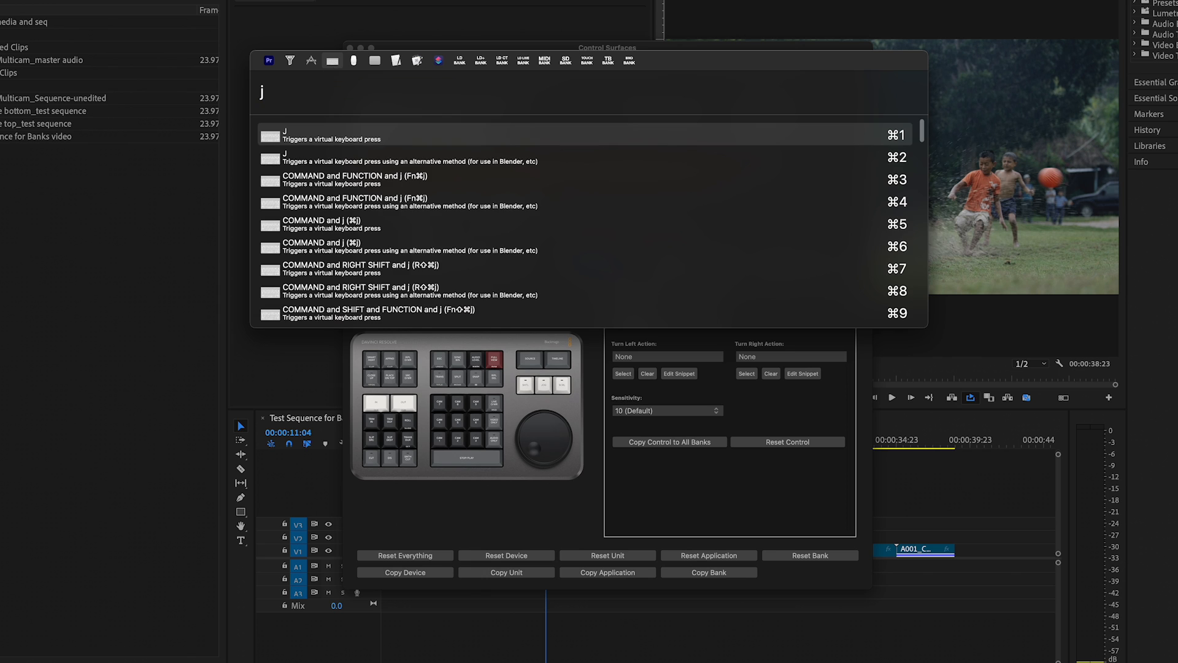
pyautogui.click(348, 134)
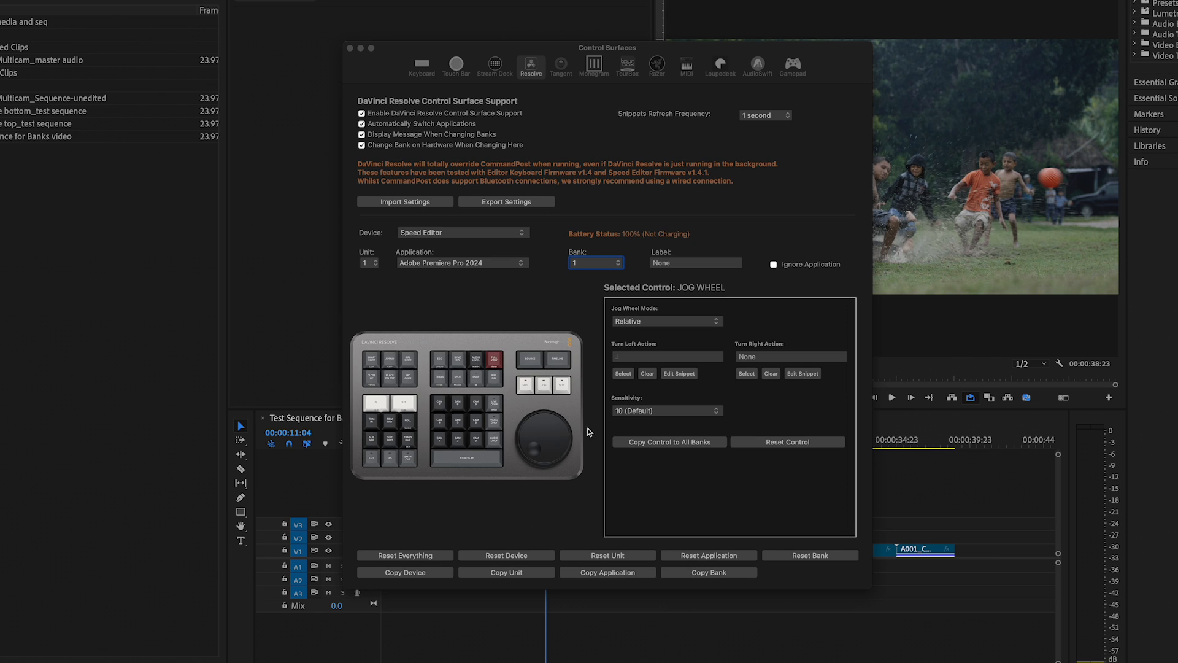
# Assign the L virtual keyboard press to the jog wheel's Turn Right action in bank 1.
pyautogui.click(746, 374)
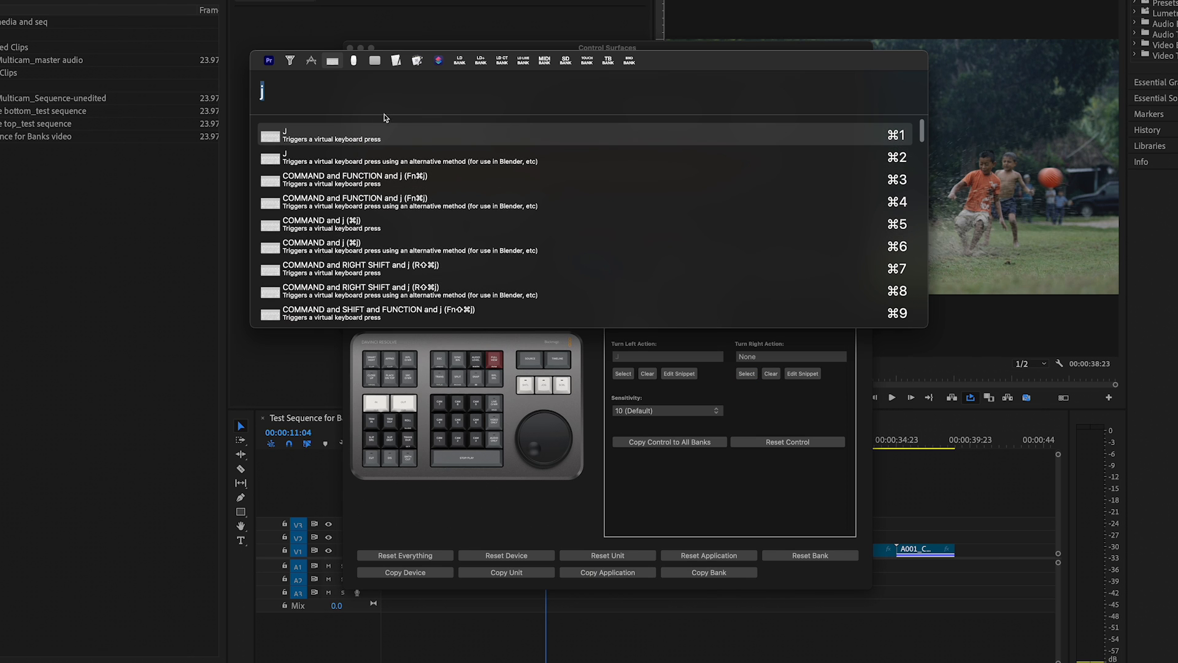
pyautogui.write('l')
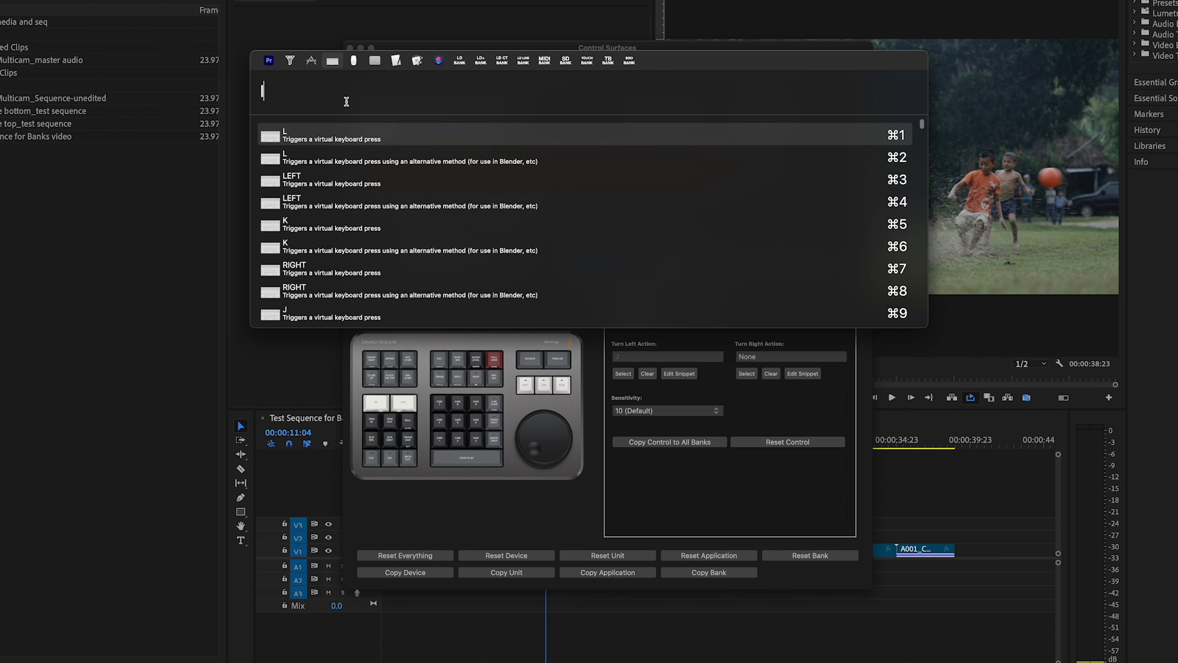
pyautogui.click(347, 136)
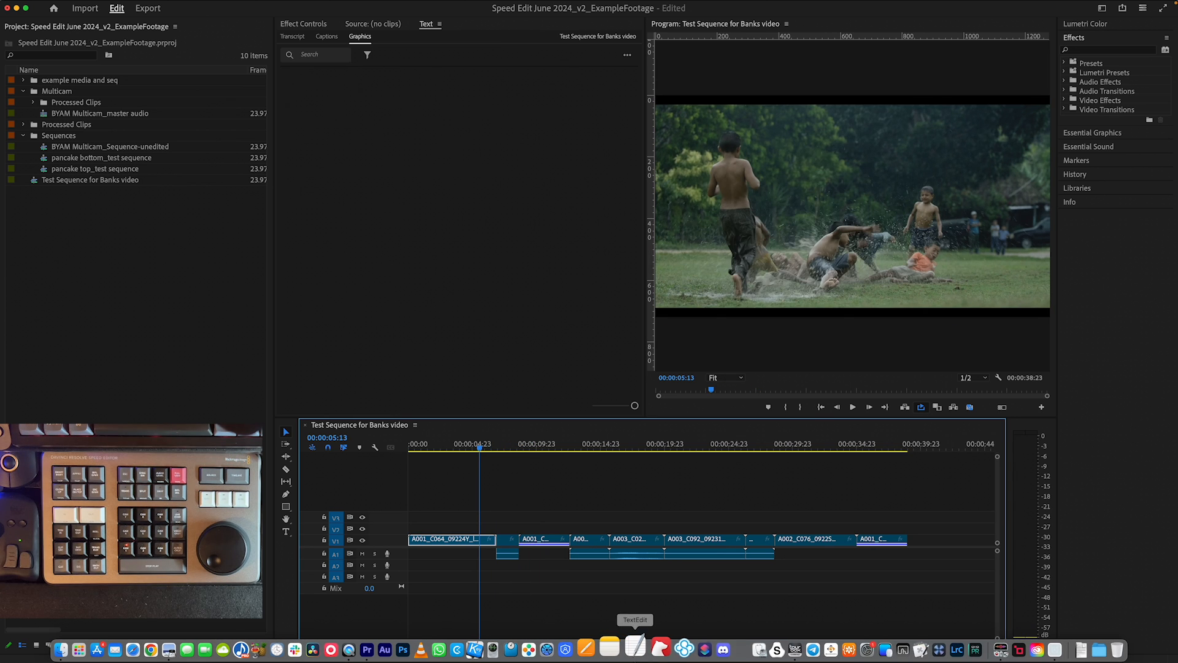
# Switch back to CommandPost and assign the SPACE virtual keyboard press to the STOP PLAY key's Press Action in bank 1.
pyautogui.click(988, 649)
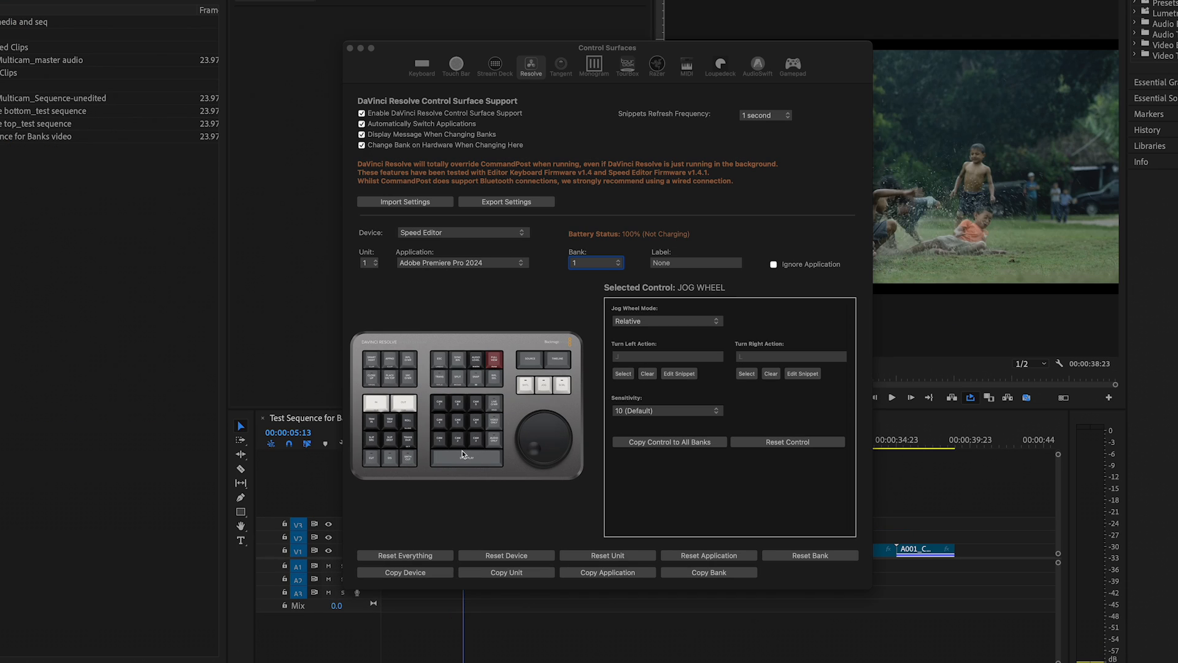
pyautogui.click(458, 455)
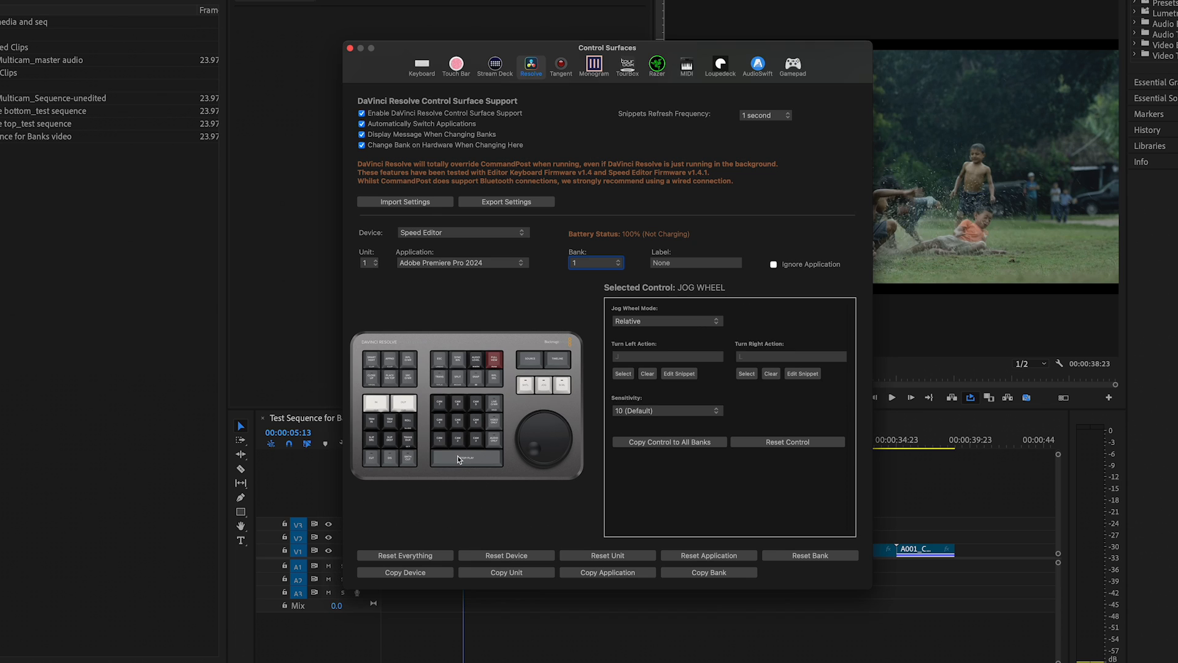
pyautogui.click(624, 338)
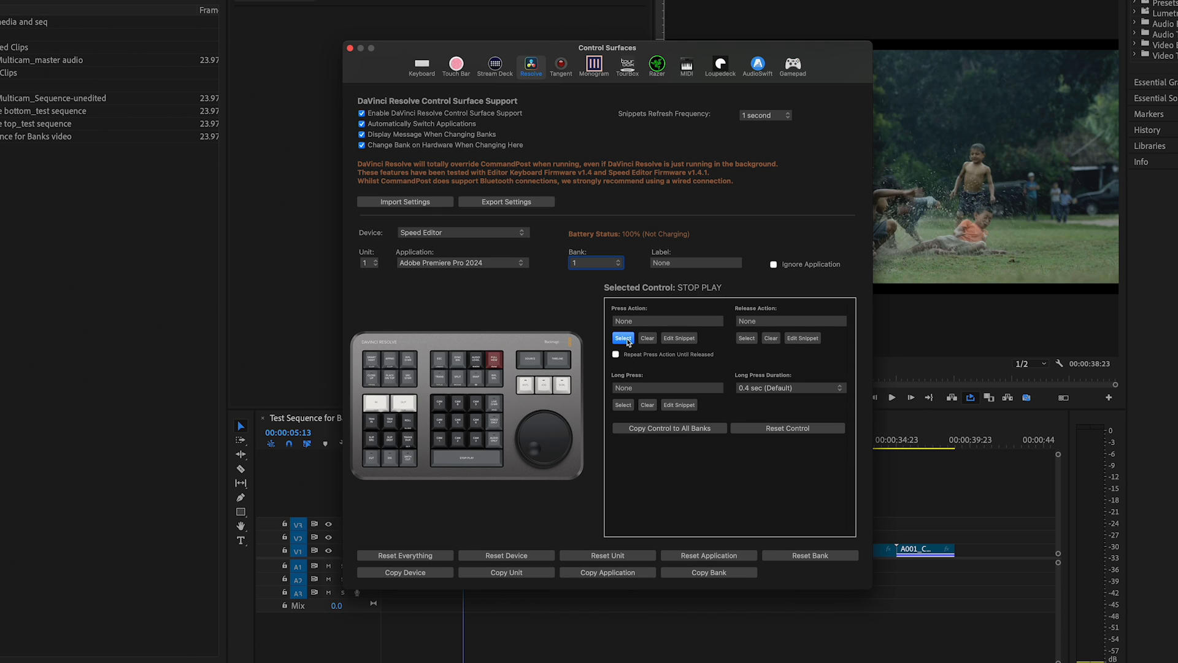
pyautogui.write('spa')
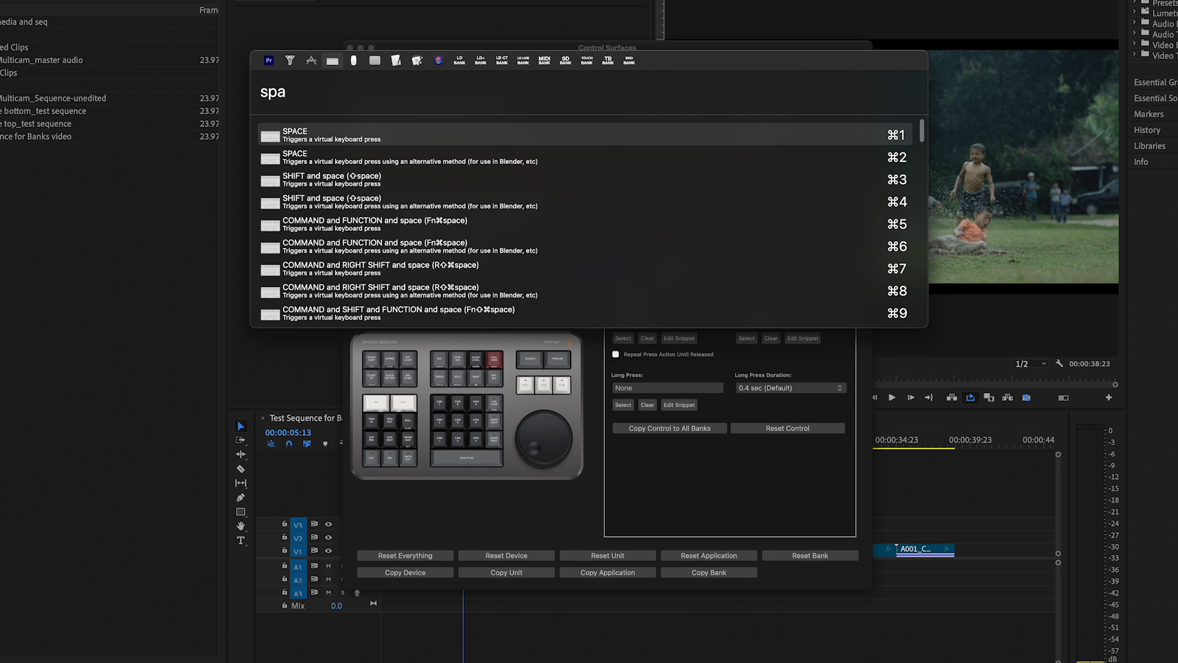
pyautogui.write('ce')
pyautogui.scroll(-1, 528, 159)
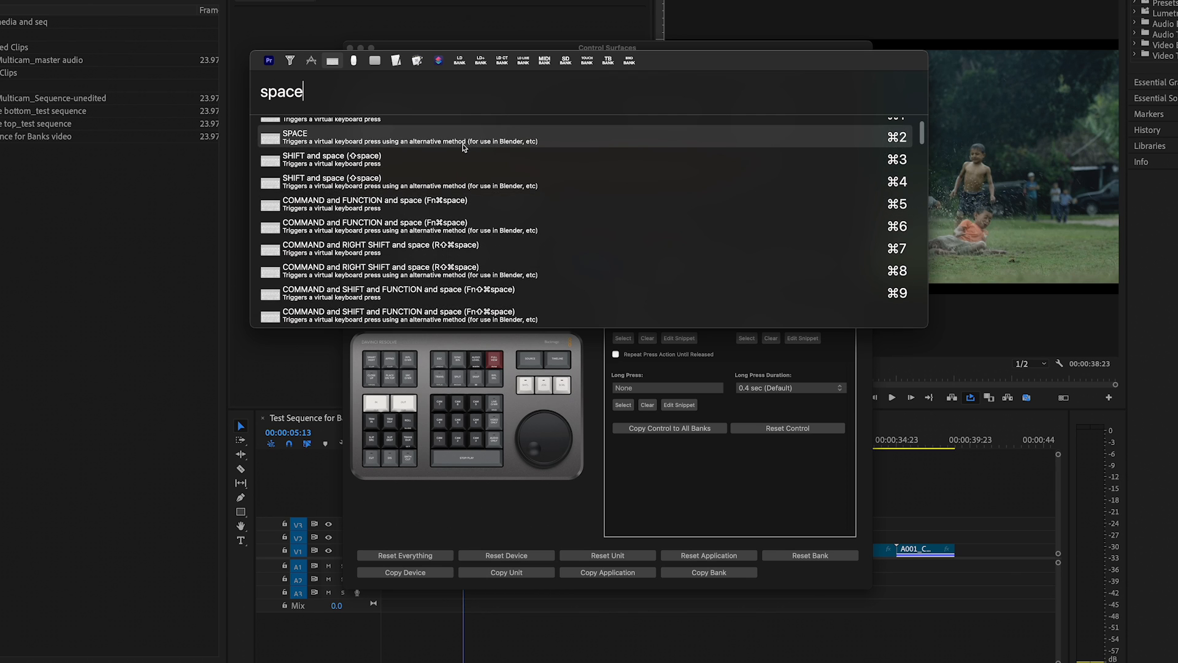
pyautogui.scroll(1, 493, 177)
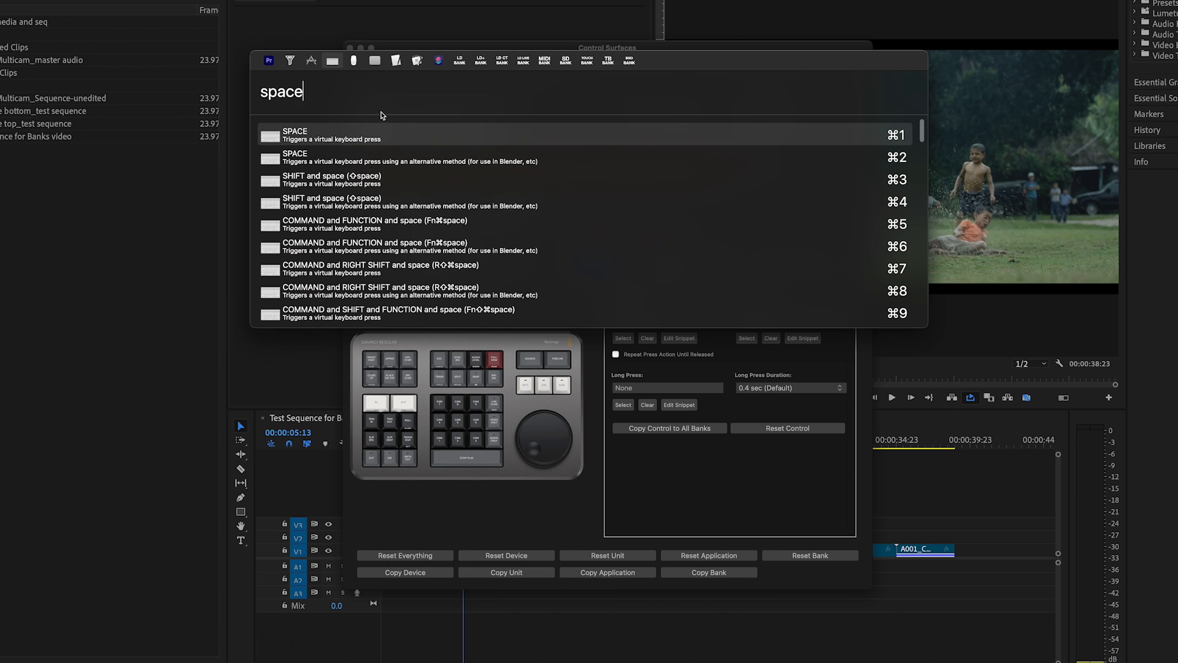
pyautogui.click(332, 139)
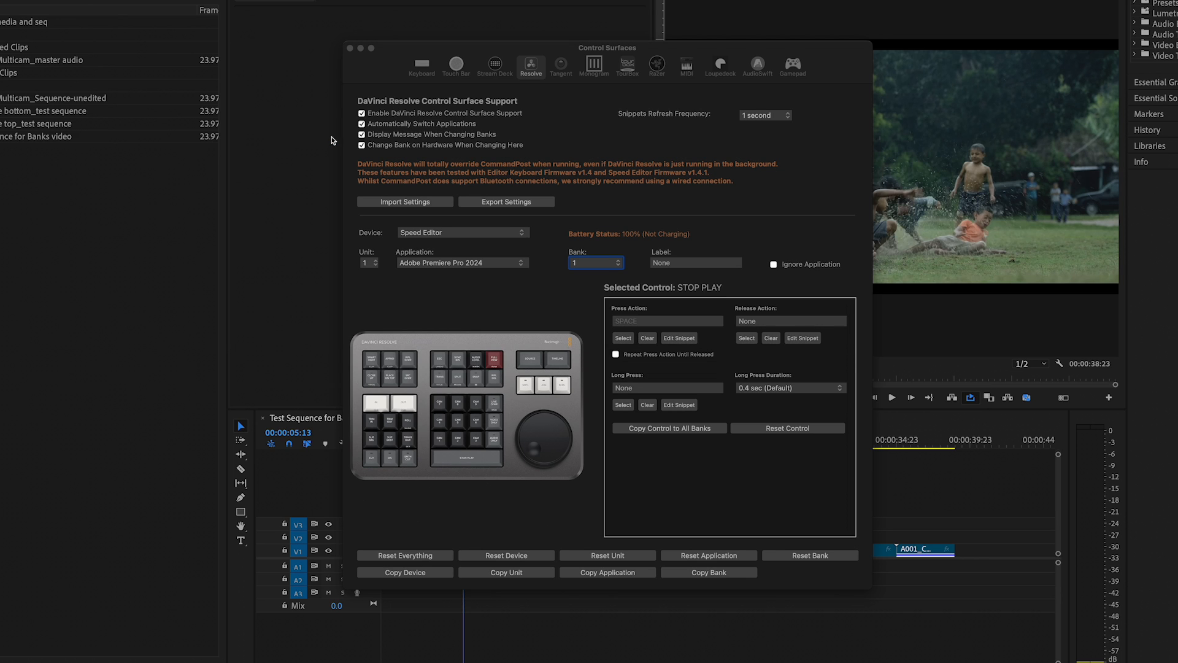
# Copy the STOP PLAY control to all banks, check it in bank 3 and return to bank 1.
pyautogui.click(479, 457)
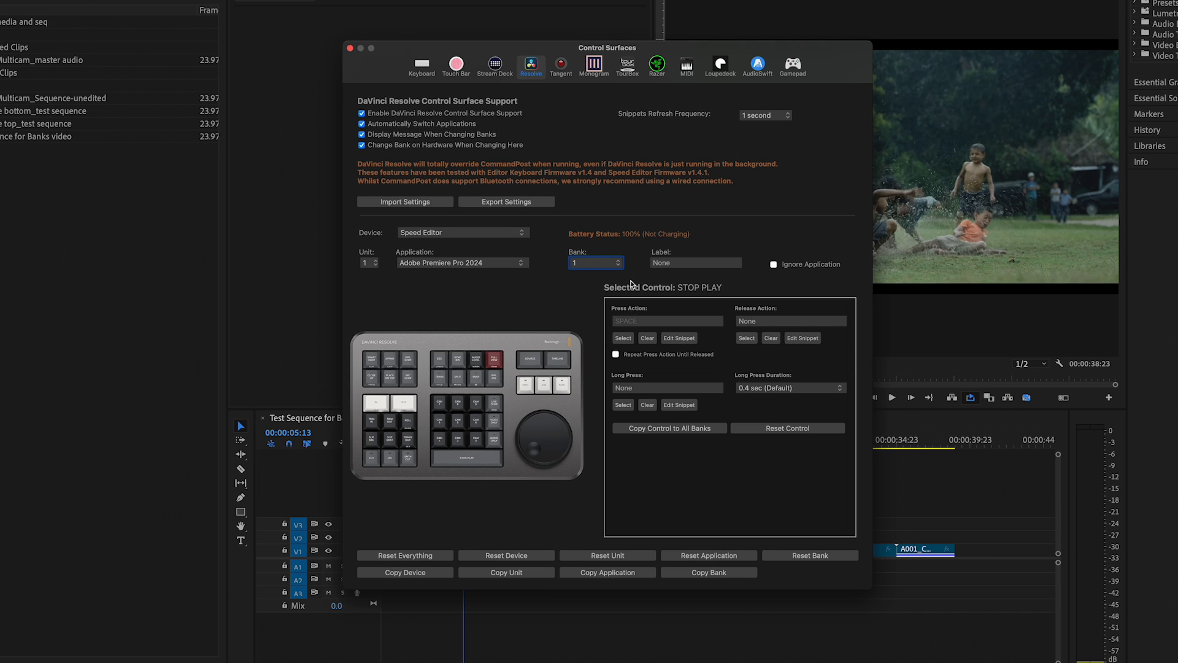
pyautogui.click(669, 430)
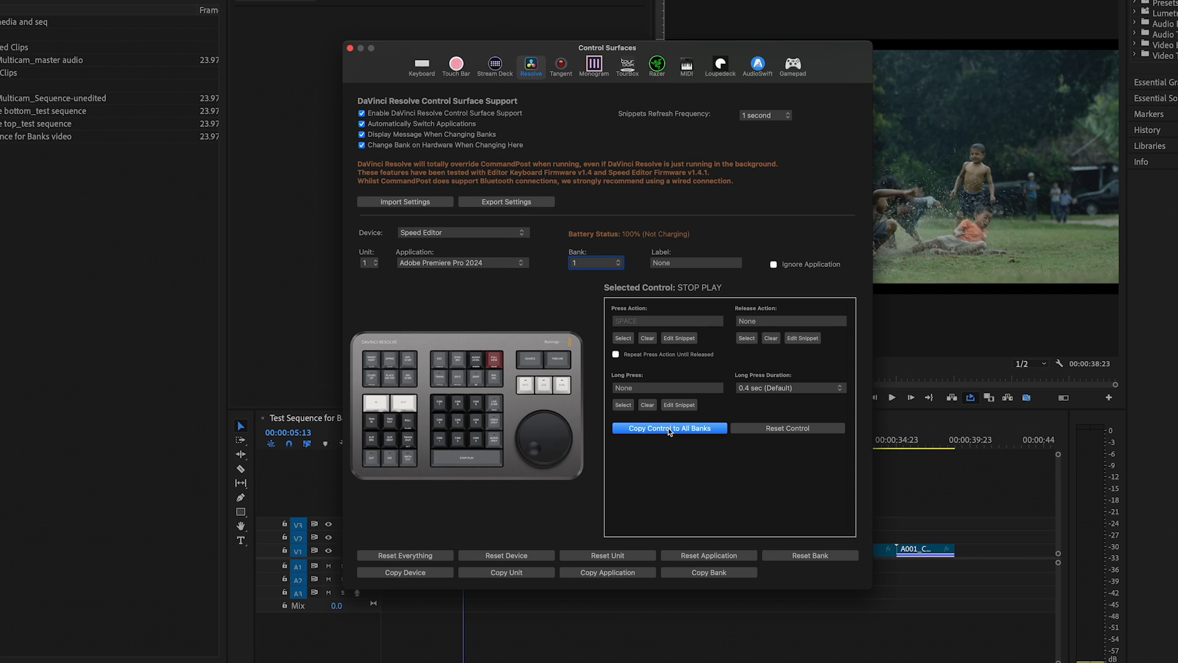
pyautogui.click(611, 264)
pyautogui.click(607, 286)
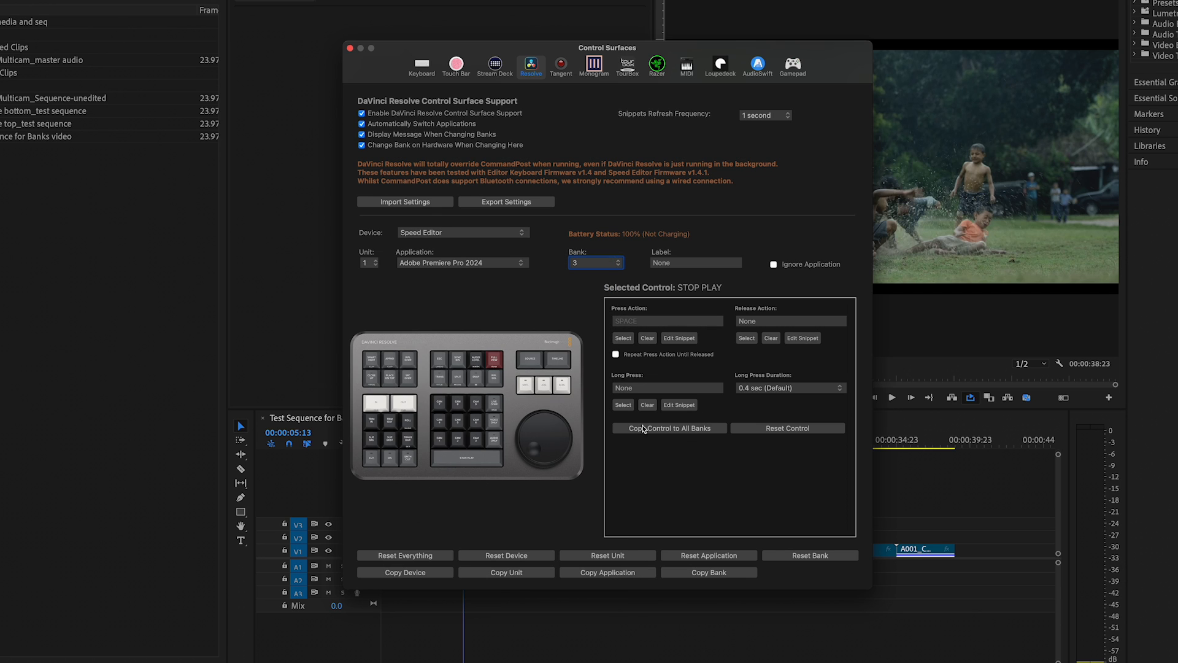
pyautogui.click(593, 263)
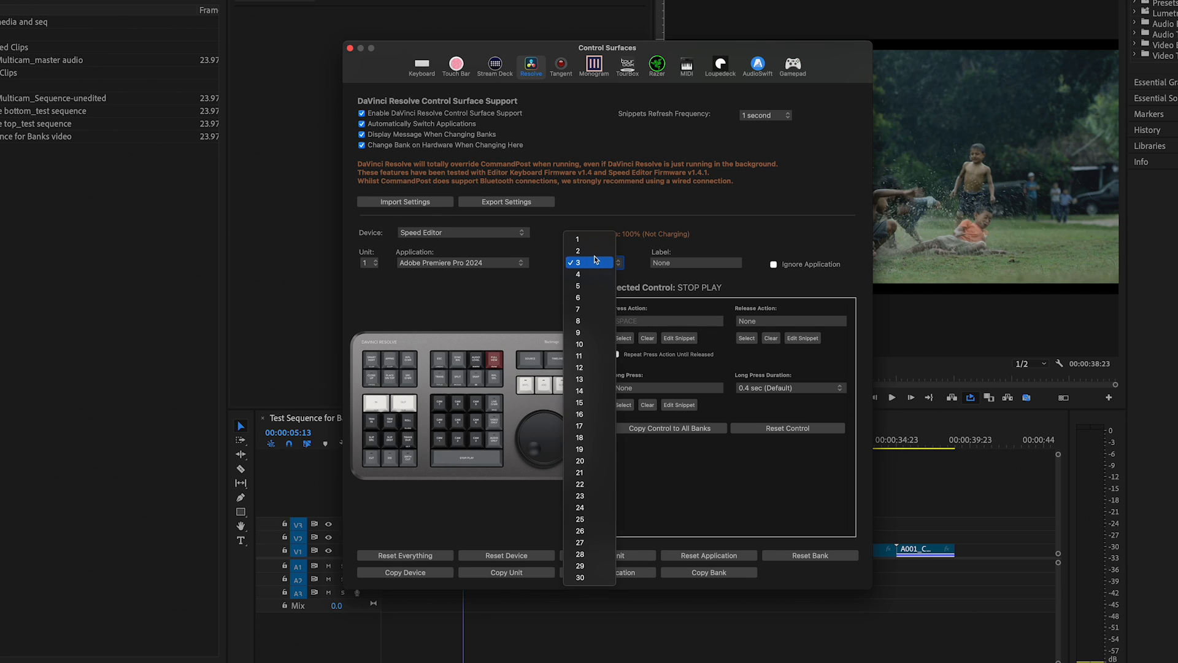
pyautogui.click(591, 245)
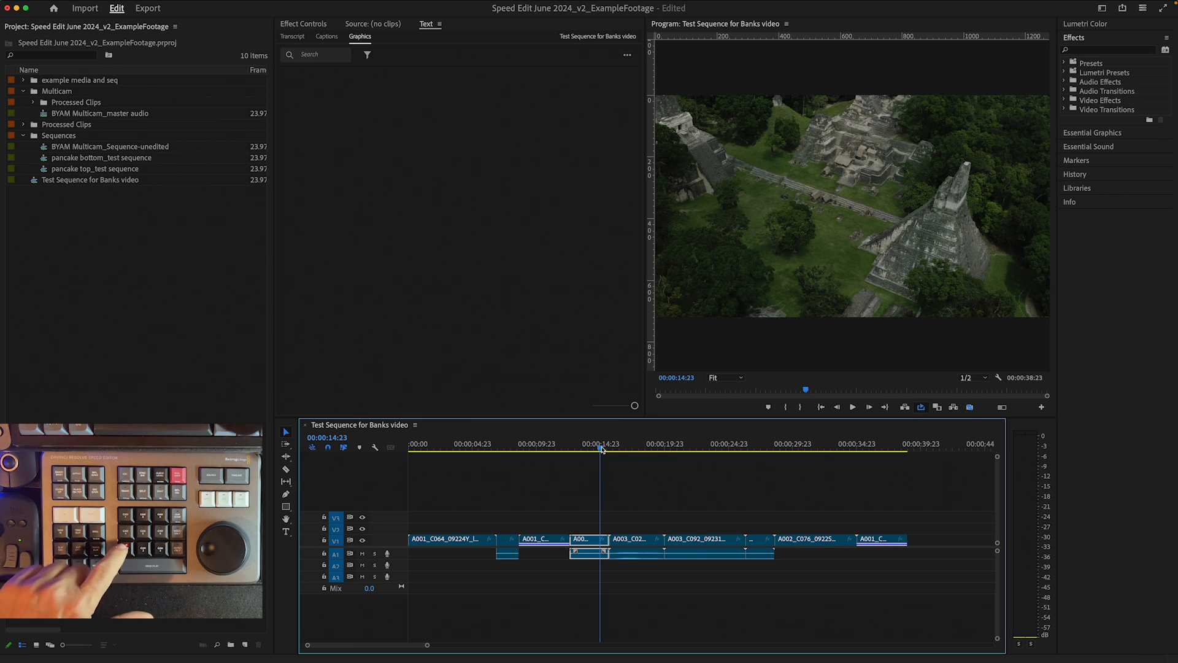
# In Premiere Pro, activate bank 1, test shuttling the sequence forward and backward with the L and J actions, and stop playback.
pyautogui.press('1')
pyautogui.press('l')
pyautogui.press('l')
pyautogui.press('l')
pyautogui.press('l')
pyautogui.press('l')
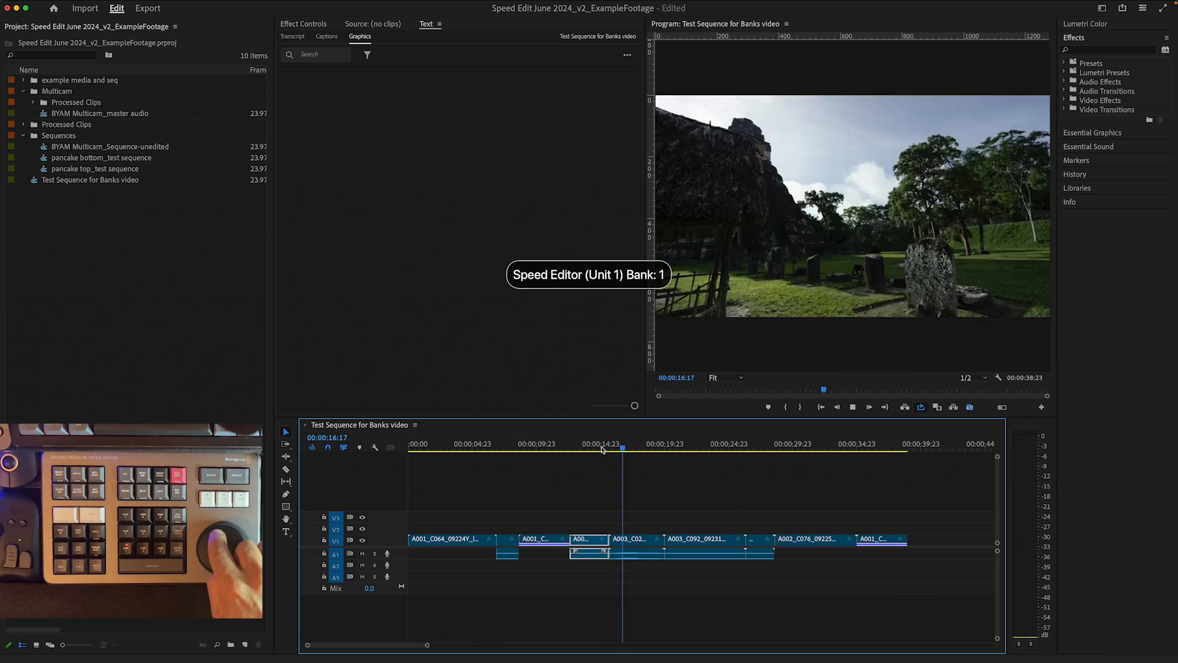
pyautogui.press('j')
pyautogui.press('j')
pyautogui.press('j')
pyautogui.press('j')
pyautogui.press('j')
pyautogui.press('l')
pyautogui.press('l')
pyautogui.press('l')
pyautogui.press('l')
pyautogui.press('l')
pyautogui.press('j')
pyautogui.press('j')
pyautogui.press('j')
pyautogui.press('j')
pyautogui.press('j')
pyautogui.press('l')
pyautogui.press('l')
pyautogui.press('l')
pyautogui.press('l')
pyautogui.press('l')
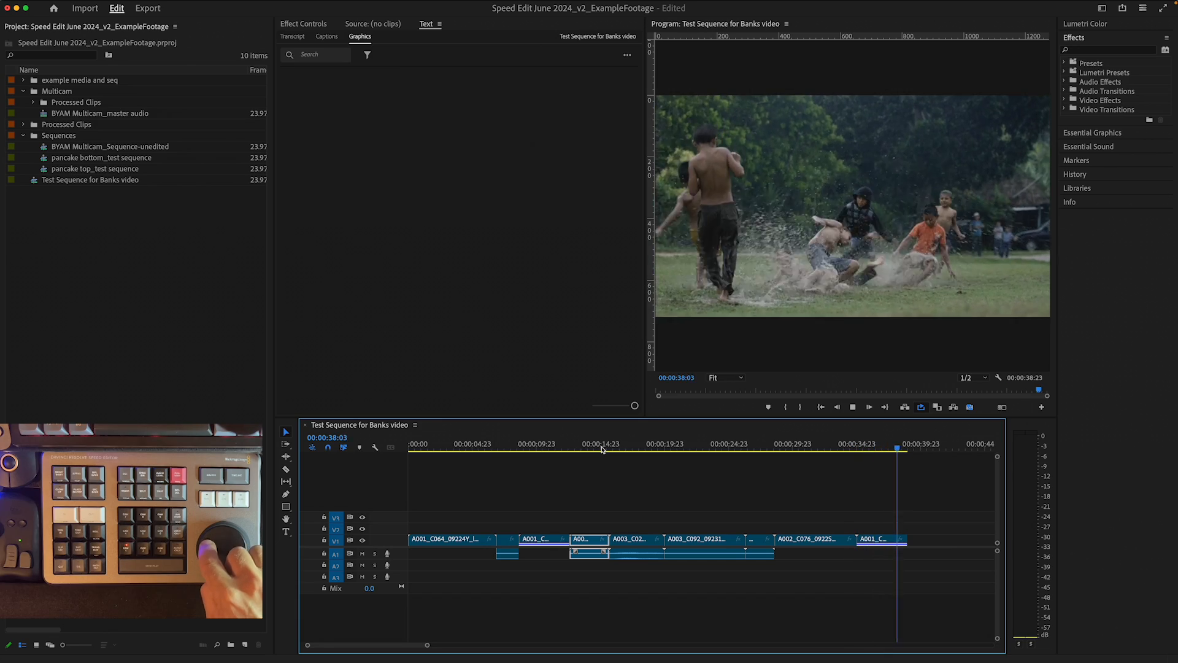
pyautogui.press('j')
pyautogui.press('j')
pyautogui.press('j')
pyautogui.press('j')
pyautogui.press('j')
pyautogui.press('l')
pyautogui.press('l')
pyautogui.press('l')
pyautogui.press('l')
pyautogui.press('l')
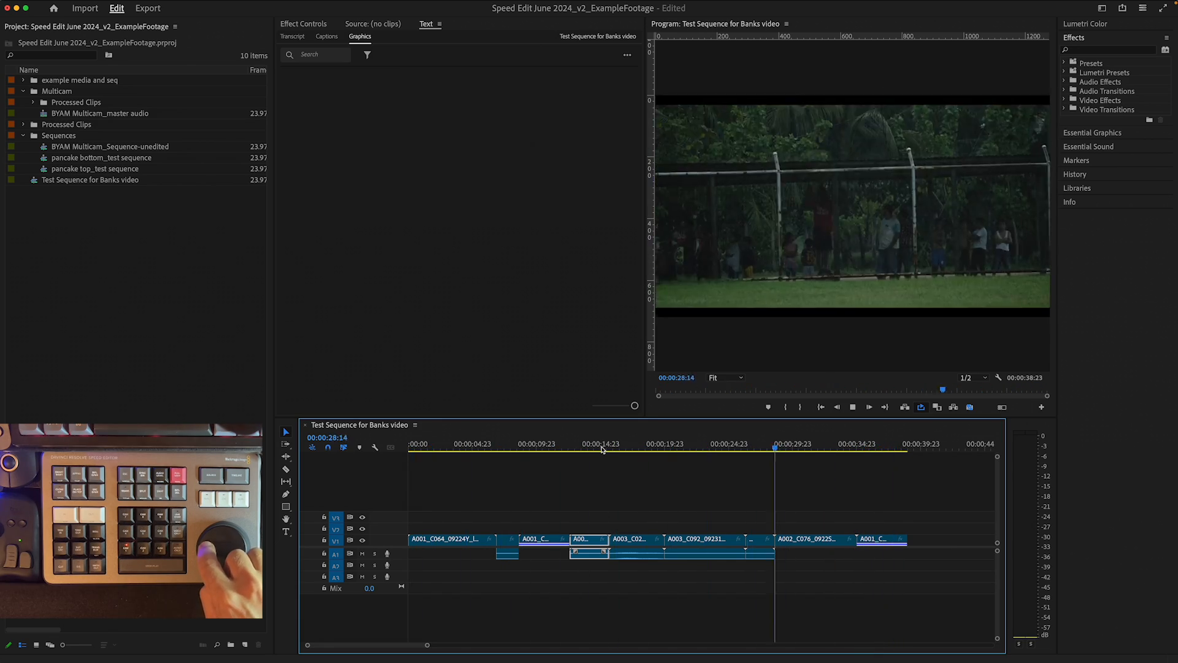
pyautogui.press('j')
pyautogui.press('j')
pyautogui.press('j')
pyautogui.press('j')
pyautogui.press('j')
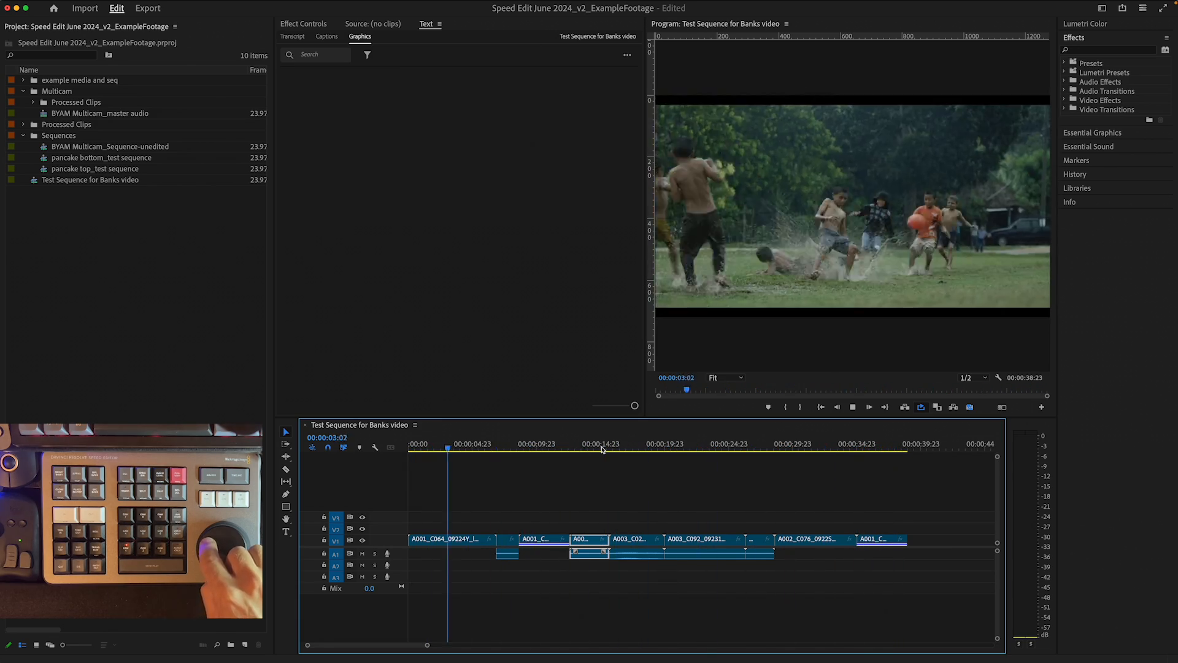
pyautogui.press('space')
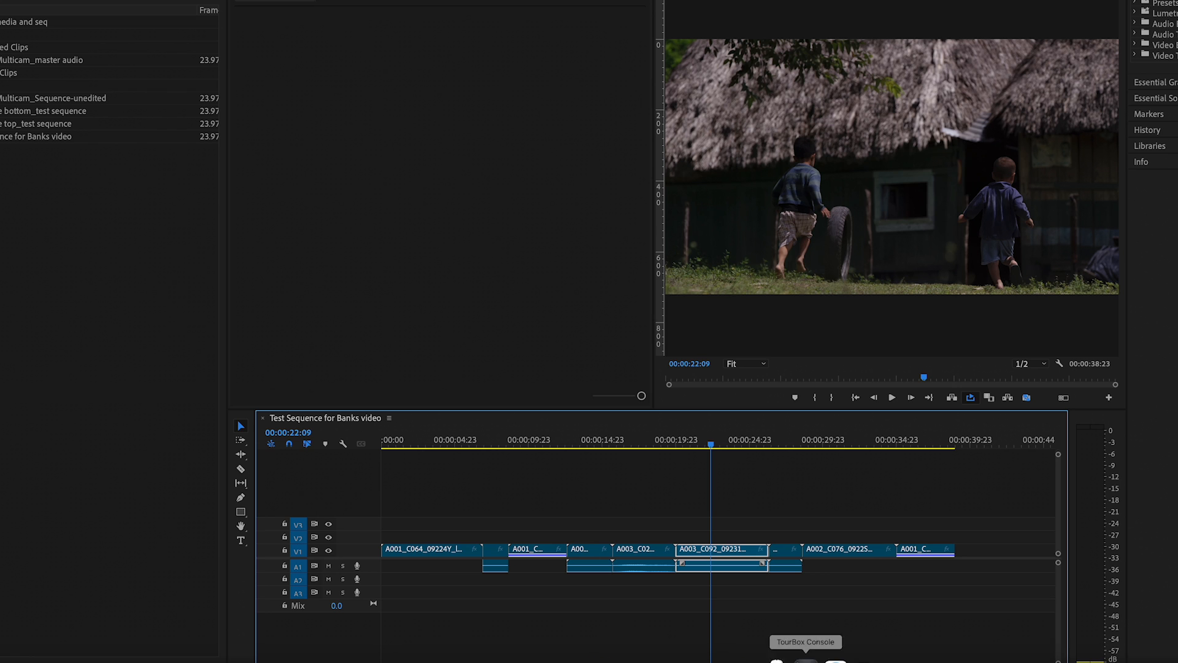
# Switch to CommandPost and assign the LEFT virtual keyboard press to the jog wheel's Turn Left action in bank 2.
pyautogui.click(1047, 661)
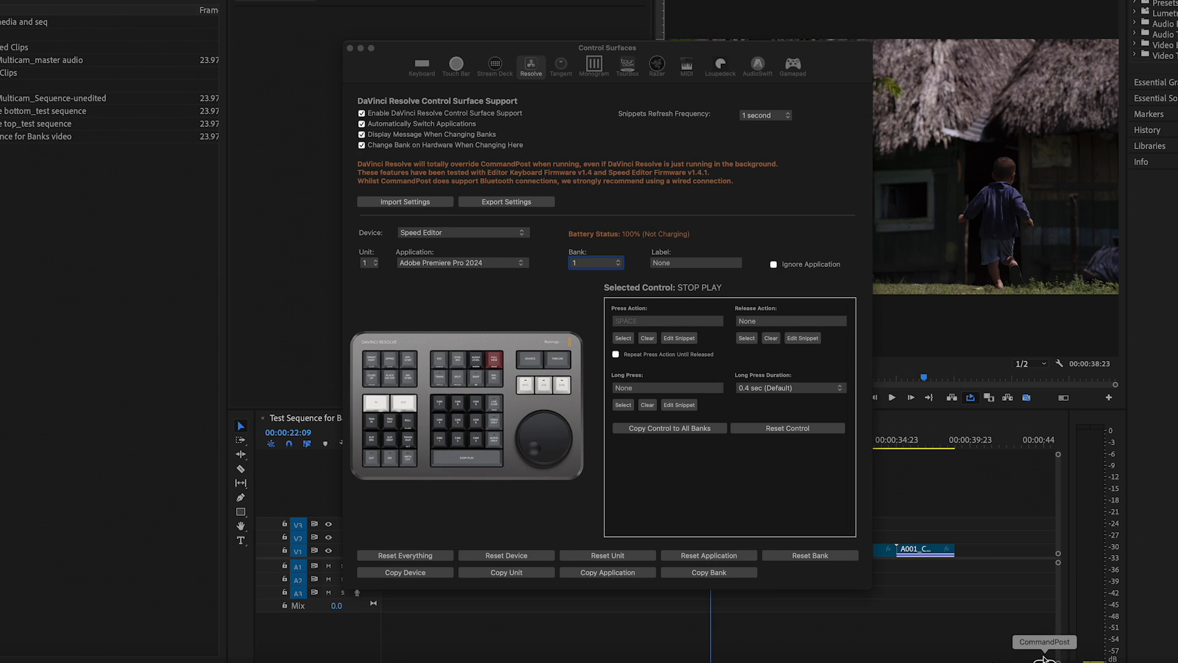
pyautogui.click(602, 264)
pyautogui.click(600, 274)
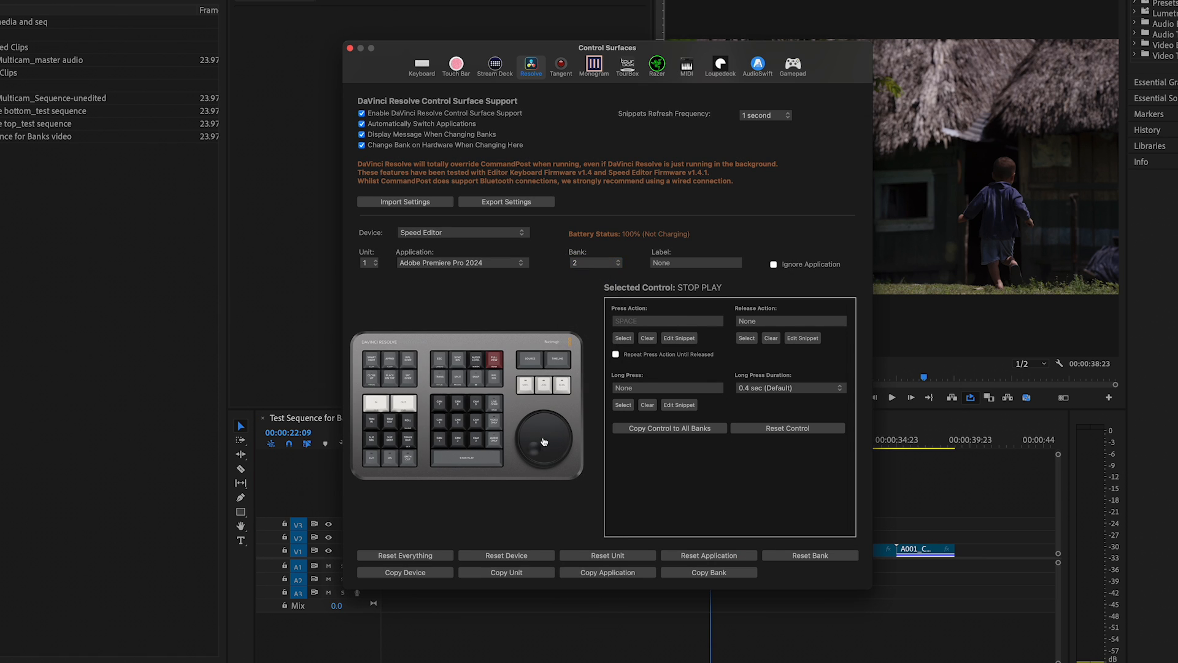
pyautogui.click(544, 442)
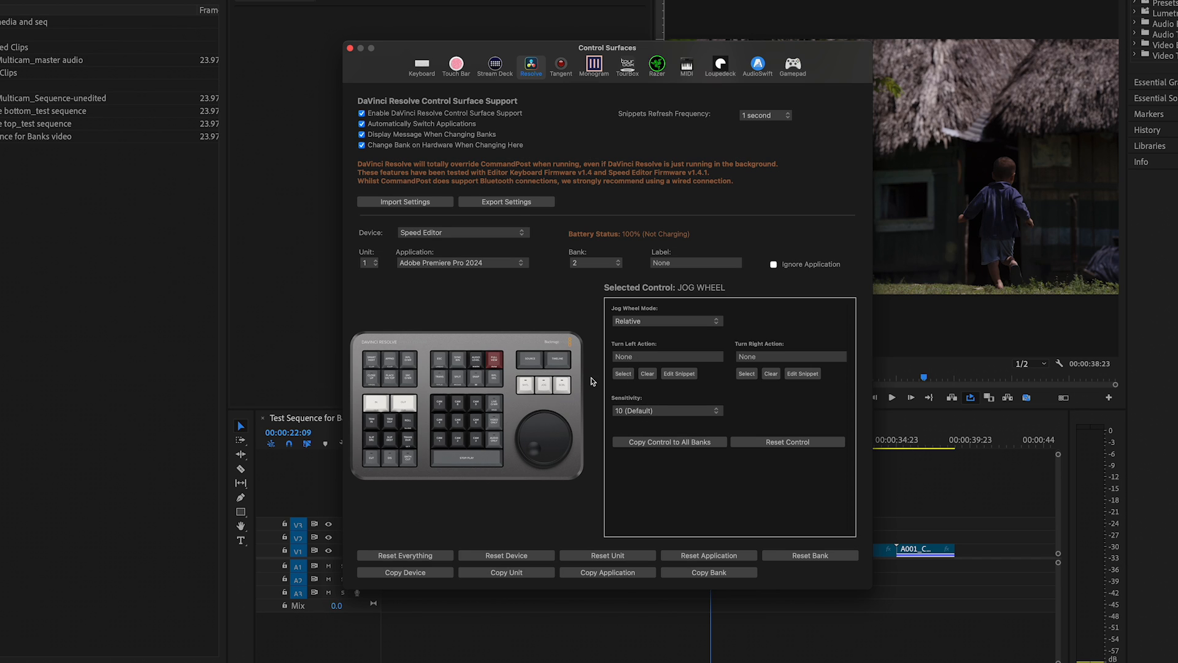
pyautogui.click(624, 374)
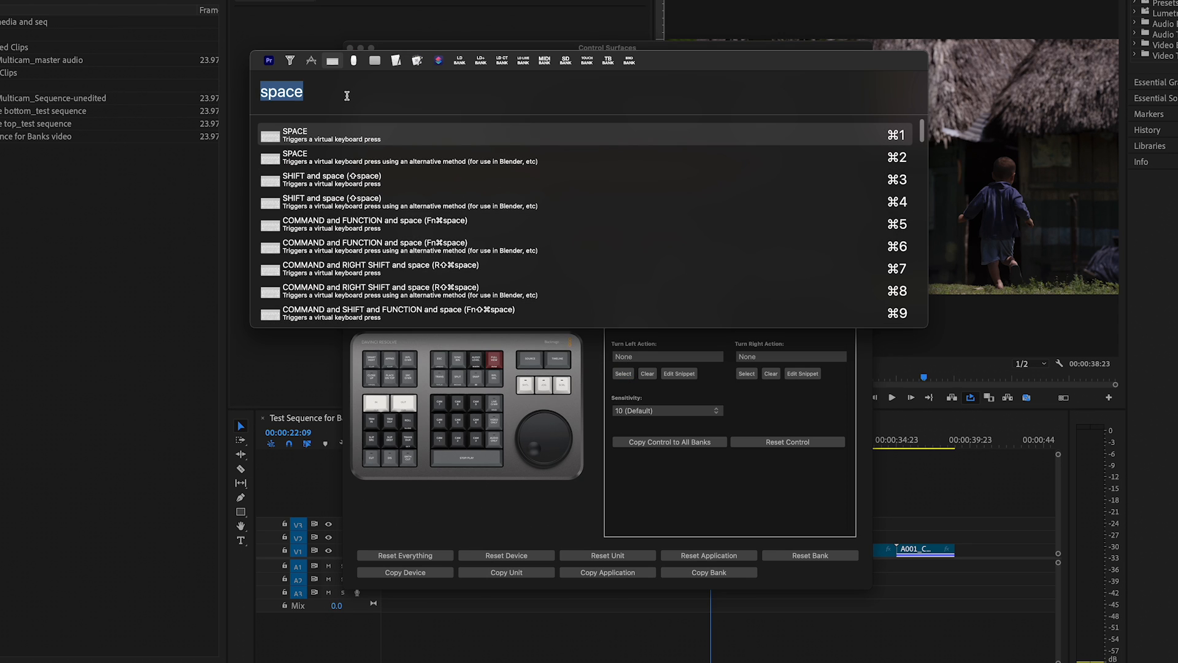
pyautogui.write('left')
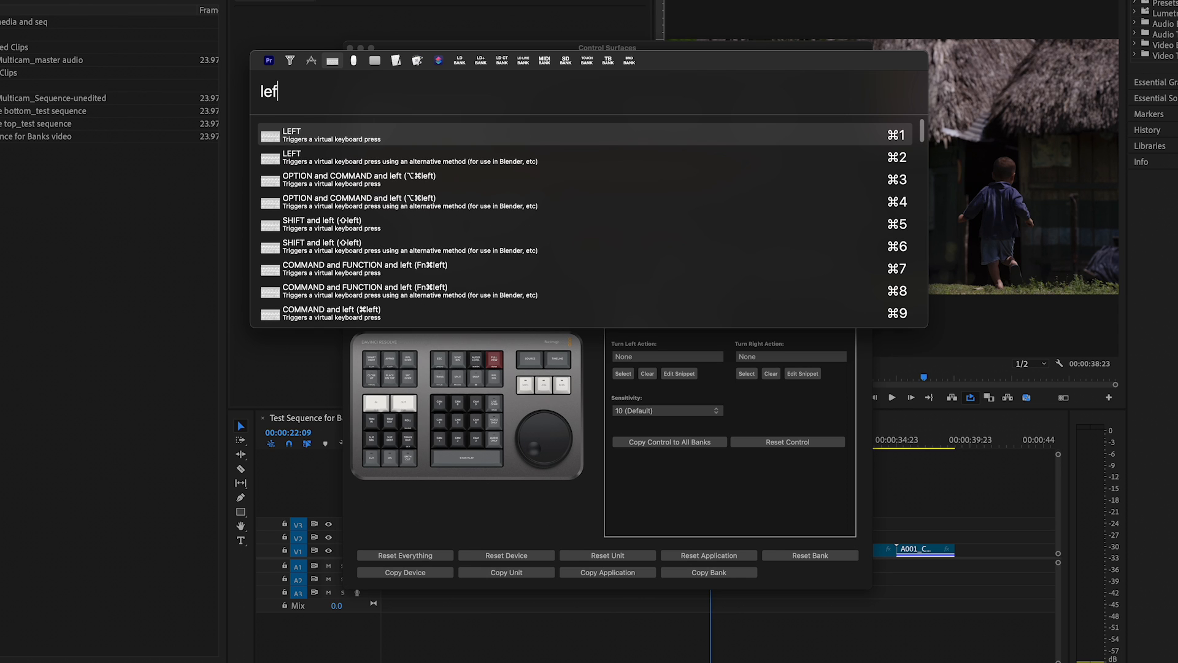
pyautogui.click(344, 130)
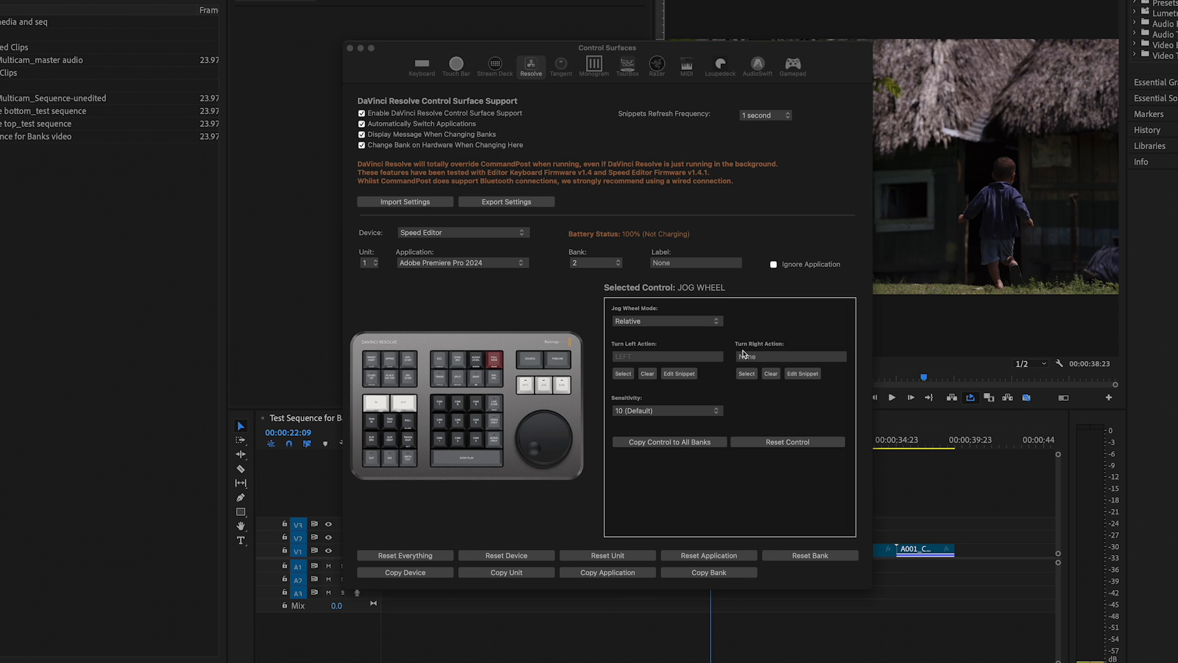
# Assign the RIGHT virtual keyboard press to the jog wheel's Turn Right action in bank 2.
pyautogui.click(747, 374)
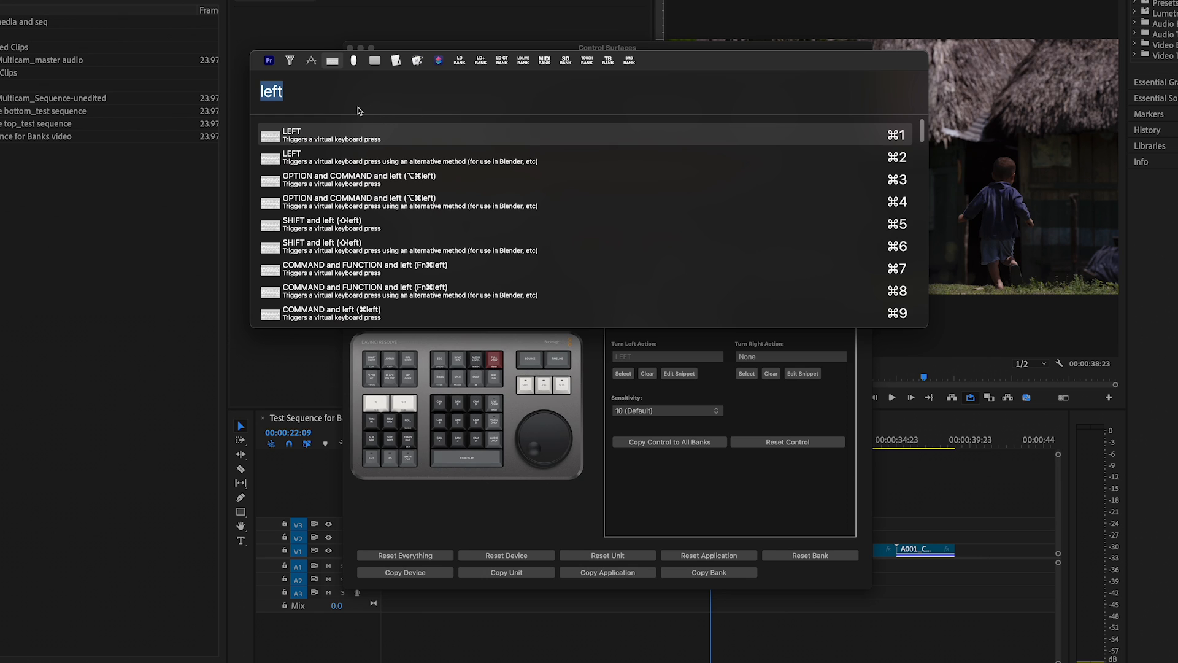
pyautogui.write('right')
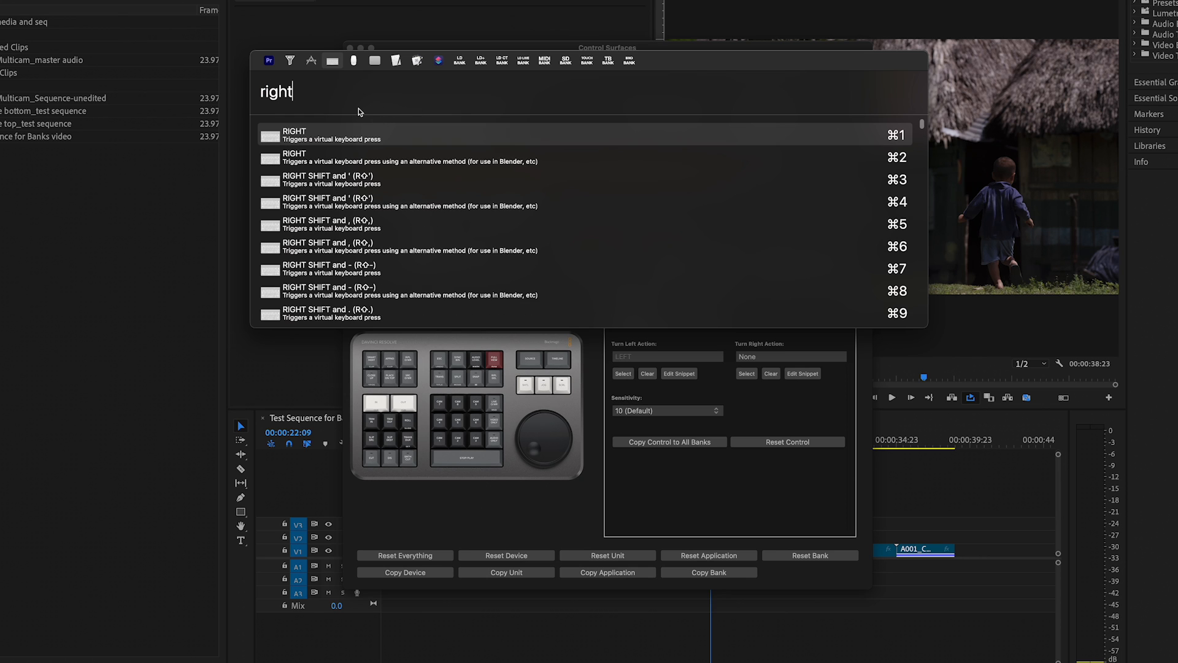
pyautogui.click(372, 139)
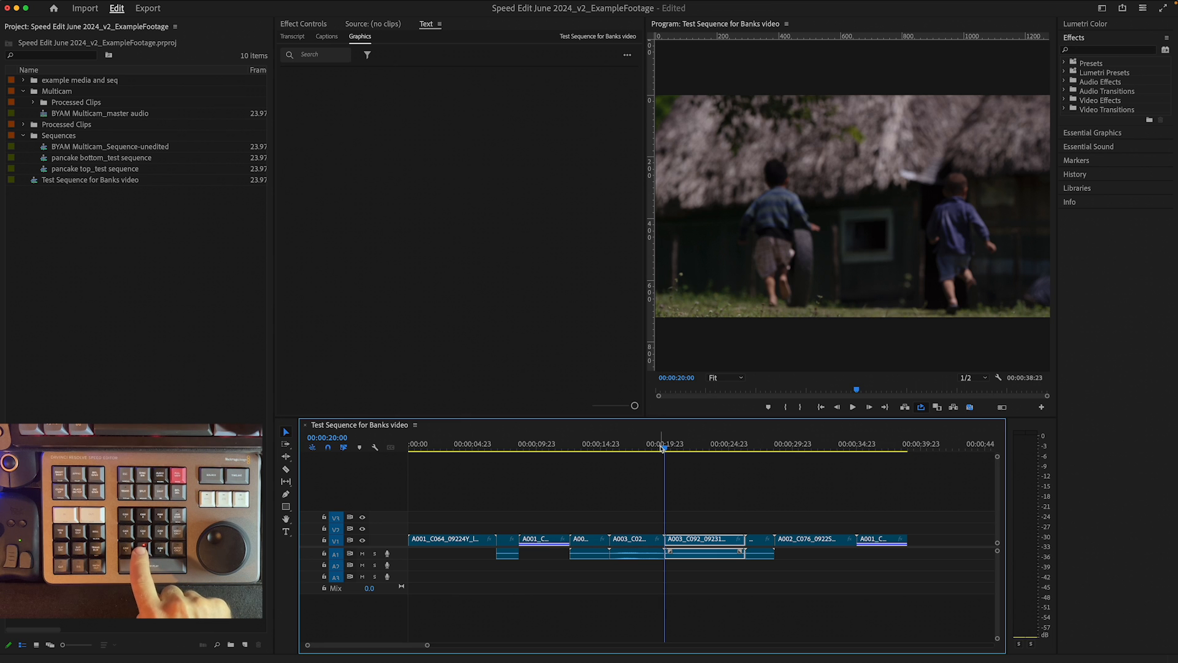
# In Premiere Pro, test the bank 2 jog wheel actions by stepping the playhead back and forth by frames around 00:00:20:00.
pyautogui.press('Right')
pyautogui.press('Right')
pyautogui.press('Right')
pyautogui.press('Right')
pyautogui.press('Right')
pyautogui.press('Right')
pyautogui.press('Right')
pyautogui.press('Right')
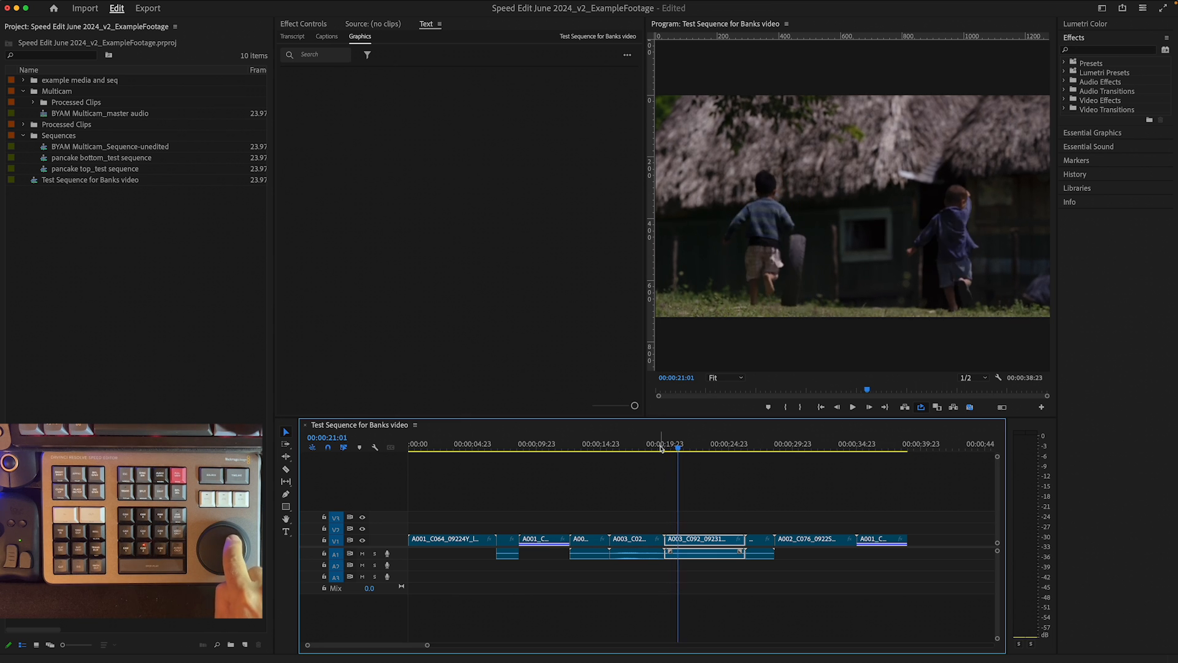
pyautogui.press('Left')
pyautogui.press('Left')
pyautogui.press('Left')
pyautogui.press('Left')
pyautogui.press('Left')
pyautogui.press('Left')
pyautogui.press('Left')
pyautogui.press('Left')
pyautogui.press('Left')
pyautogui.press('Left')
pyautogui.press('Left')
pyautogui.press('Left')
pyautogui.press('Left')
pyautogui.press('Left')
pyautogui.press('Left')
pyautogui.press('Left')
pyautogui.press('Left')
pyautogui.press('Left')
pyautogui.press('Left')
pyautogui.press('Left')
pyautogui.press('Right')
pyautogui.press('Right')
pyautogui.press('Right')
pyautogui.press('Right')
pyautogui.press('Right')
pyautogui.press('Right')
pyautogui.press('Right')
pyautogui.press('Right')
pyautogui.press('Right')
pyautogui.press('Right')
pyautogui.press('Right')
pyautogui.press('Right')
pyautogui.press('Right')
pyautogui.press('Right')
pyautogui.press('Right')
pyautogui.press('Right')
pyautogui.press('Right')
pyautogui.press('Right')
pyautogui.press('Right')
pyautogui.press('Right')
pyautogui.press('Left')
pyautogui.press('Left')
pyautogui.press('Left')
pyautogui.press('Left')
pyautogui.press('Left')
pyautogui.press('Left')
pyautogui.press('Left')
pyautogui.press('Left')
pyautogui.press('Left')
pyautogui.press('Left')
pyautogui.press('Left')
pyautogui.press('Right')
pyautogui.press('Right')
pyautogui.press('Right')
pyautogui.press('Right')
pyautogui.press('Right')
pyautogui.press('Right')
pyautogui.press('Right')
pyautogui.press('Right')
pyautogui.press('Right')
pyautogui.press('Right')
pyautogui.press('Right')
pyautogui.press('Right')
pyautogui.press('Right')
pyautogui.press('Right')
pyautogui.press('Right')
pyautogui.press('Right')
pyautogui.press('Right')
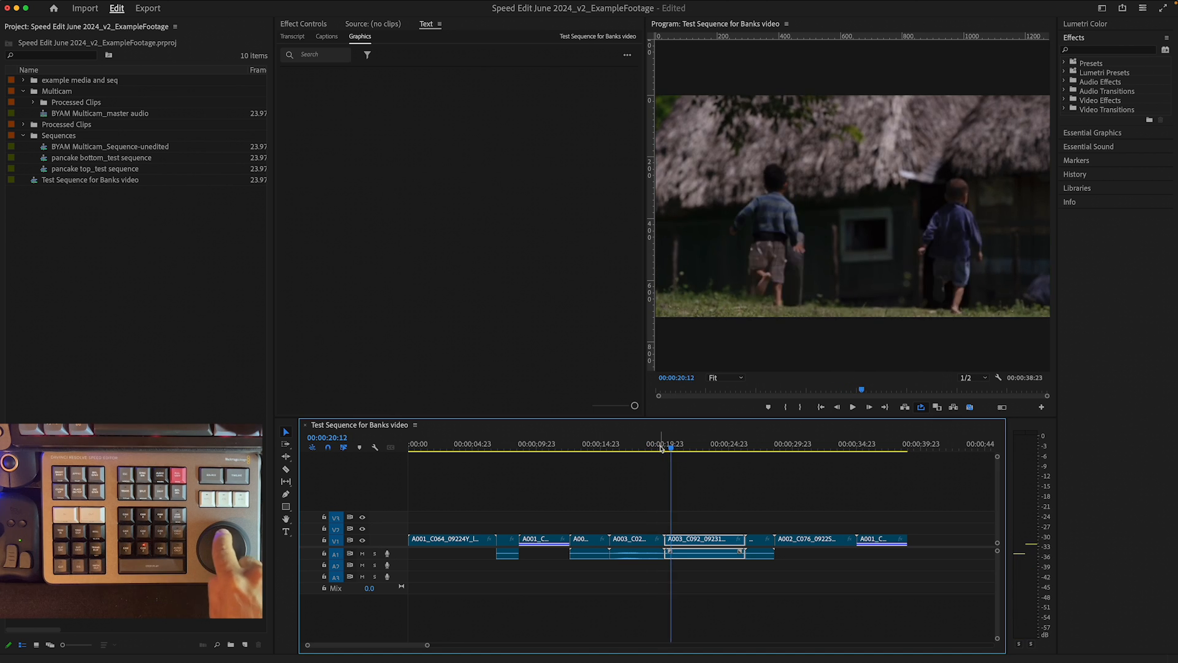
# Step the playhead back to 00:00:19:05 with the bank 2 jog wheel action.
pyautogui.press('Left')
pyautogui.press('Left')
pyautogui.press('Left')
pyautogui.press('Left')
pyautogui.press('Left')
pyautogui.press('Left')
pyautogui.press('Left')
pyautogui.press('Left')
pyautogui.press('Left')
pyautogui.press('Left')
pyautogui.press('Left')
pyautogui.press('Left')
pyautogui.press('Left')
pyautogui.press('Left')
pyautogui.press('Left')
pyautogui.press('Left')
pyautogui.press('Left')
pyautogui.press('Left')
pyautogui.press('Left')
pyautogui.press('Left')
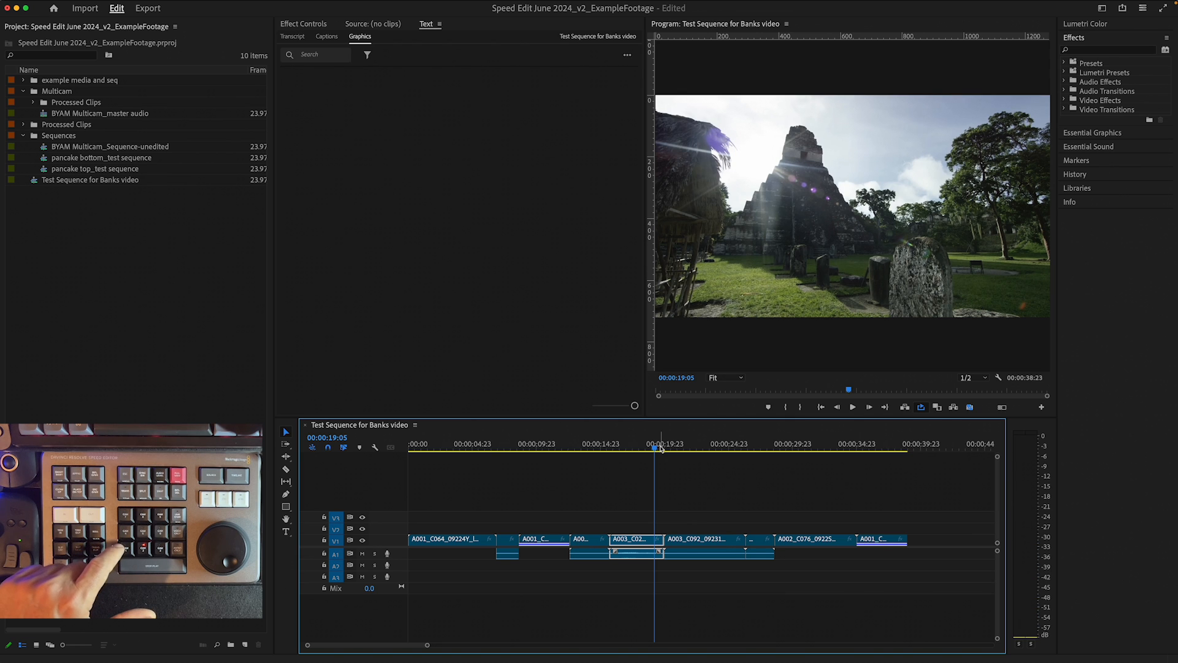
# Activate bank 1, test shuttling the sequence backward and forward repeatedly with the jog wheel's J and L actions, and stop playback.
pyautogui.press('1')
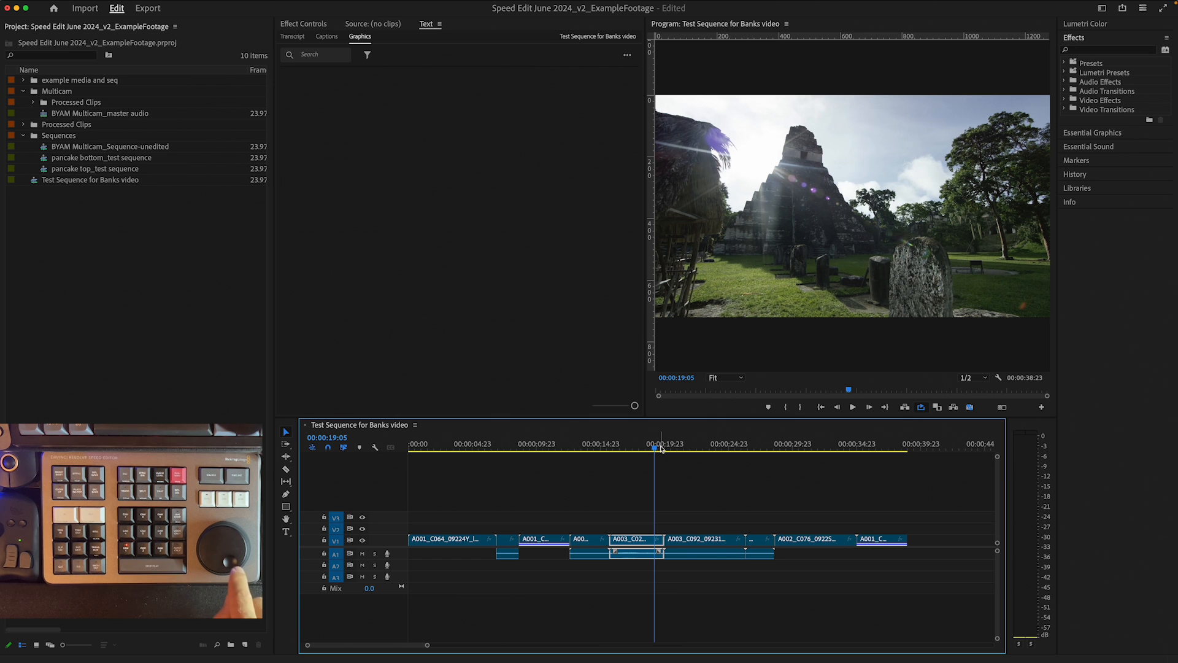
pyautogui.press('j')
pyautogui.press('j')
pyautogui.press('j')
pyautogui.press('j')
pyautogui.press('j')
pyautogui.press('j')
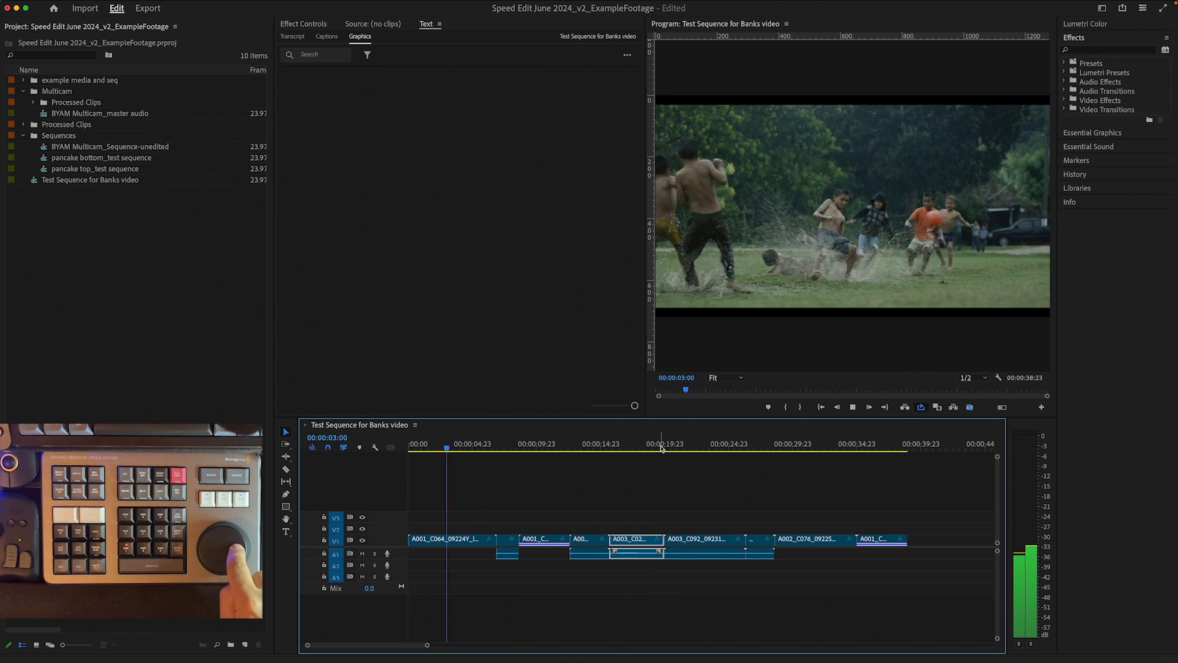
pyautogui.press('l')
pyautogui.press('l')
pyautogui.press('l')
pyautogui.press('l')
pyautogui.press('l')
pyautogui.press('l')
pyautogui.press('j')
pyautogui.press('j')
pyautogui.press('j')
pyautogui.press('j')
pyautogui.press('j')
pyautogui.press('j')
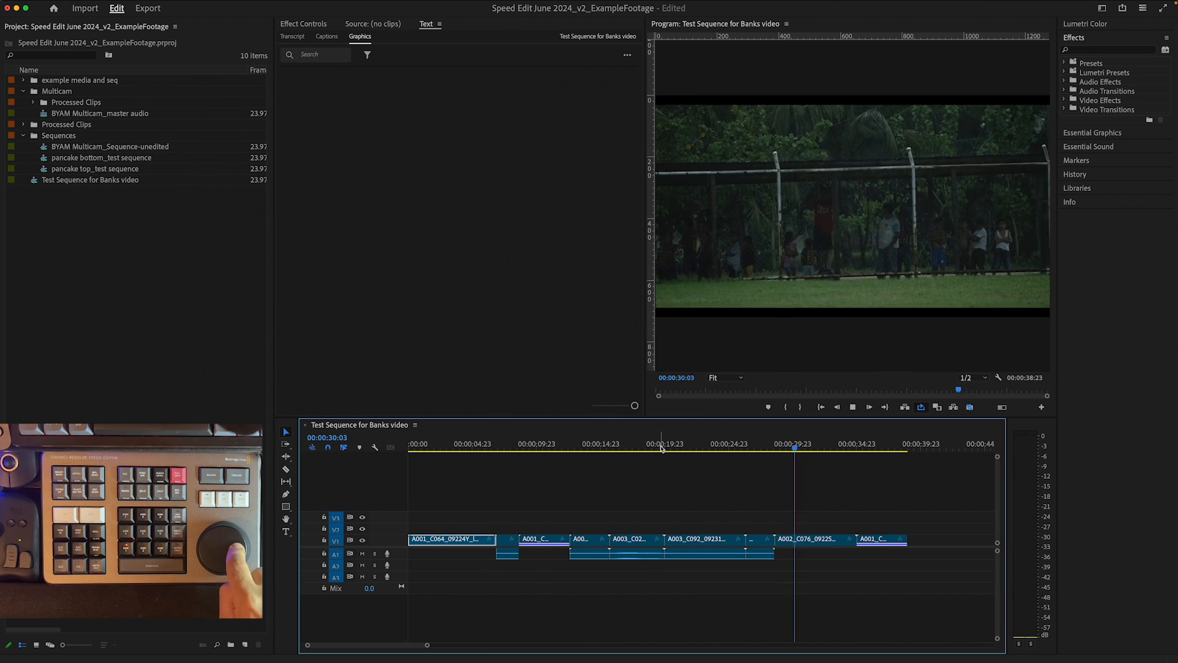
pyautogui.press('j')
pyautogui.press('j')
pyautogui.press('j')
pyautogui.press('j')
pyautogui.press('l')
pyautogui.press('l')
pyautogui.press('l')
pyautogui.press('l')
pyautogui.press('l')
pyautogui.press('l')
pyautogui.press('j')
pyautogui.press('j')
pyautogui.press('j')
pyautogui.press('j')
pyautogui.press('j')
pyautogui.press('j')
pyautogui.press('l')
pyautogui.press('l')
pyautogui.press('l')
pyautogui.press('l')
pyautogui.press('l')
pyautogui.press('l')
pyautogui.press('j')
pyautogui.press('j')
pyautogui.press('j')
pyautogui.press('j')
pyautogui.press('j')
pyautogui.press('j')
pyautogui.press('l')
pyautogui.press('l')
pyautogui.press('l')
pyautogui.press('l')
pyautogui.press('l')
pyautogui.press('l')
pyautogui.press('k')
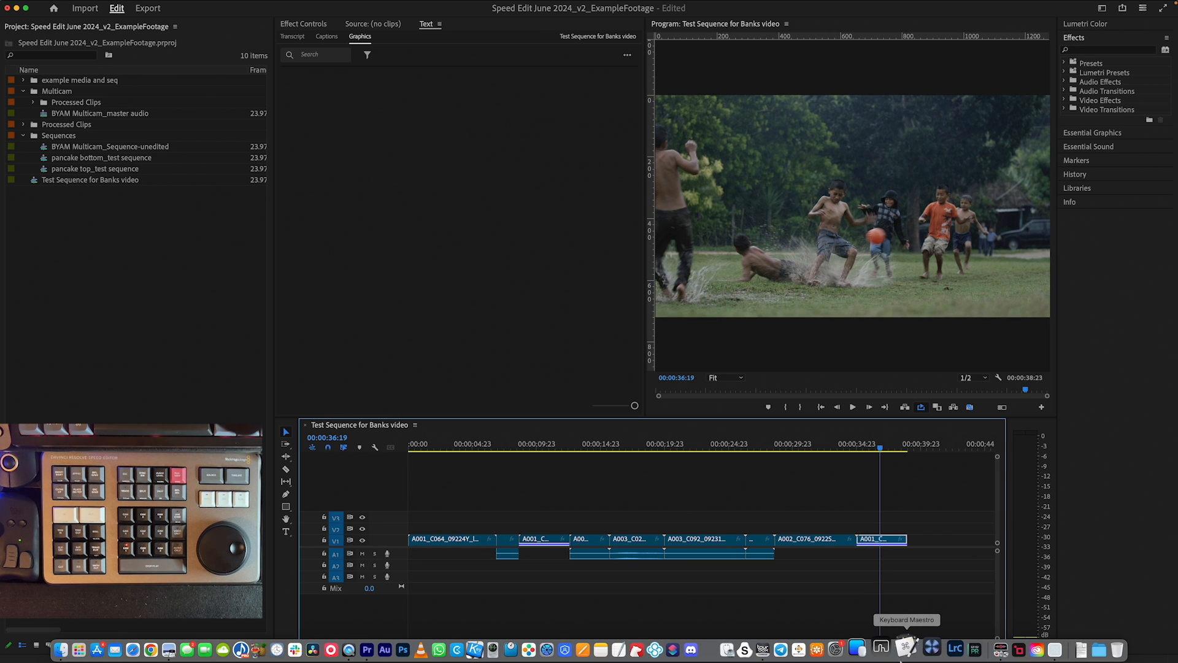
# In CommandPost, set the bank 1 jog wheel mode to Relative (Fine Control) and its sensitivity to 15.
pyautogui.click(987, 642)
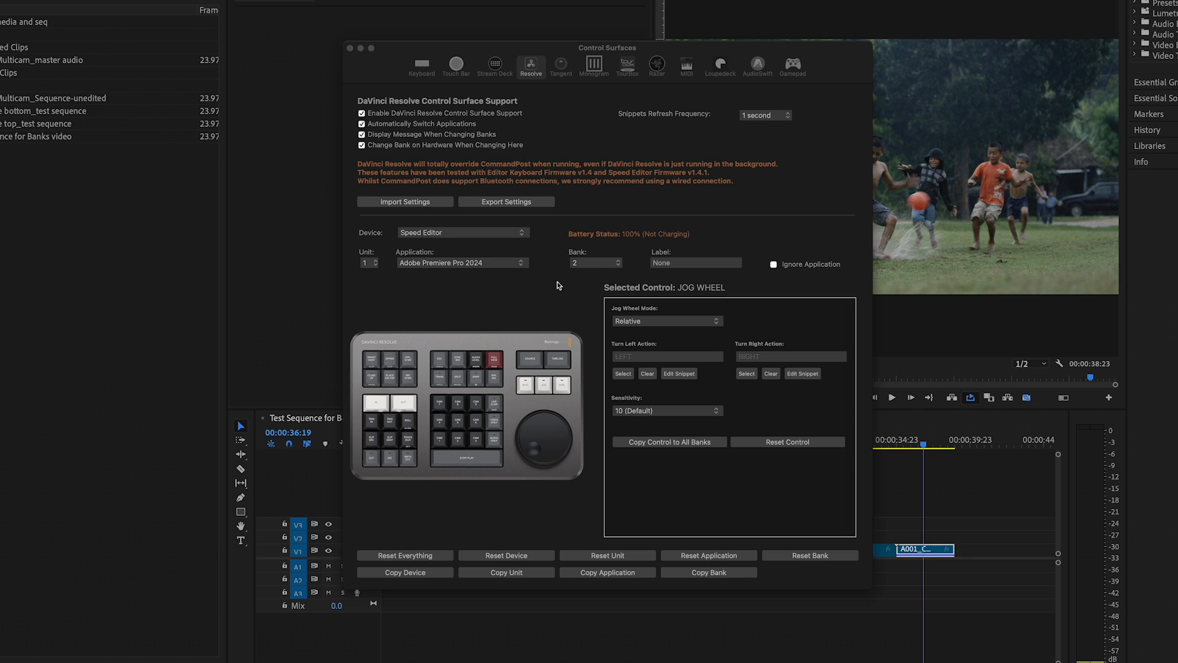
pyautogui.click(595, 263)
pyautogui.click(595, 252)
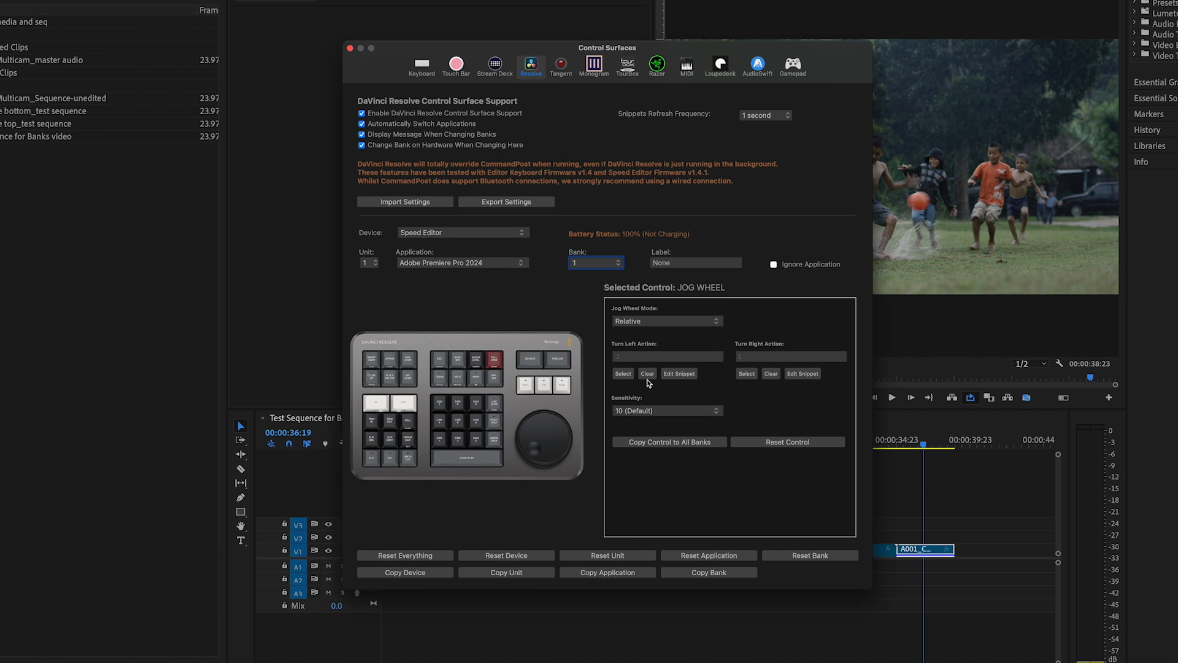
pyautogui.click(662, 322)
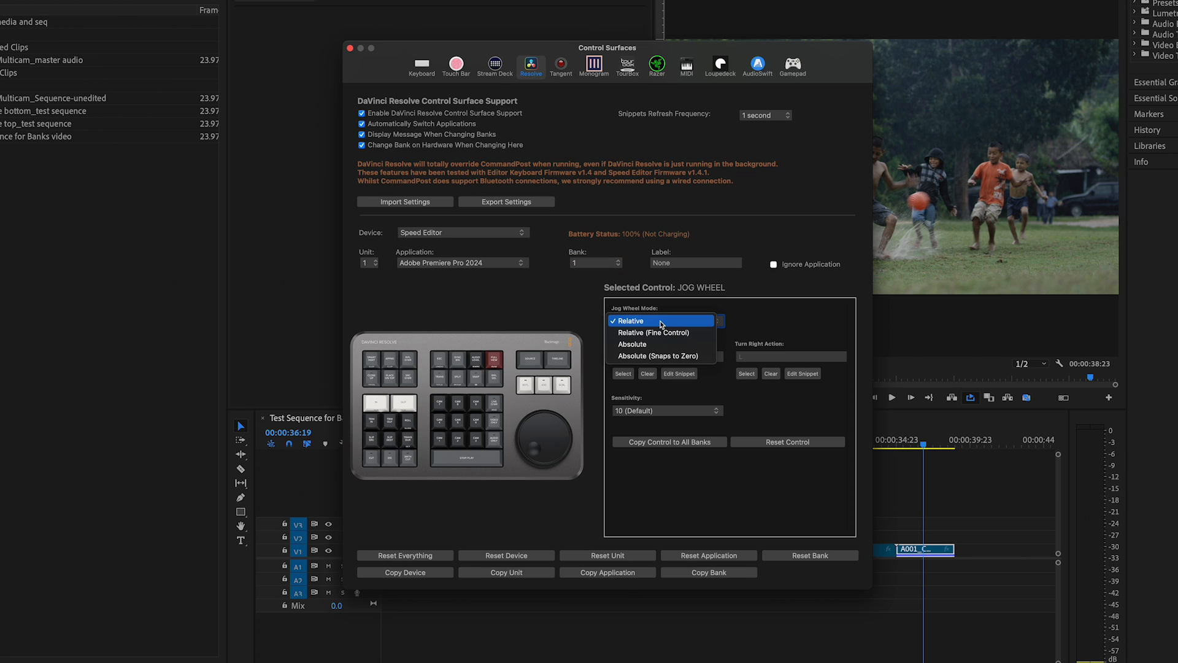
pyautogui.click(662, 333)
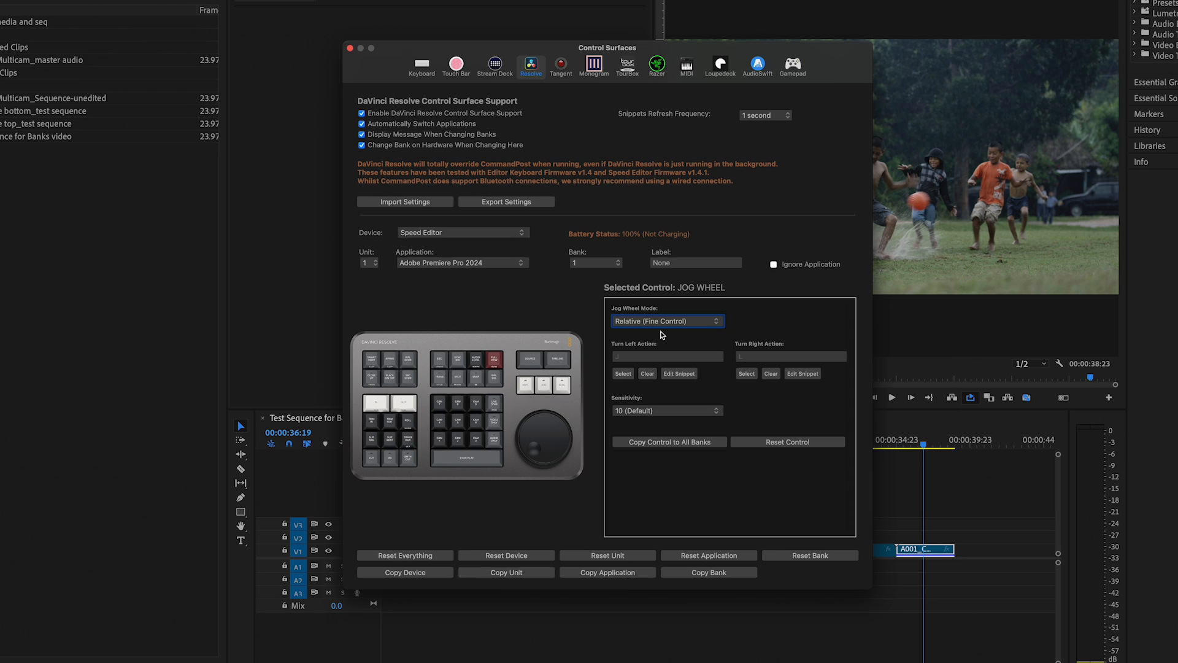
pyautogui.click(667, 412)
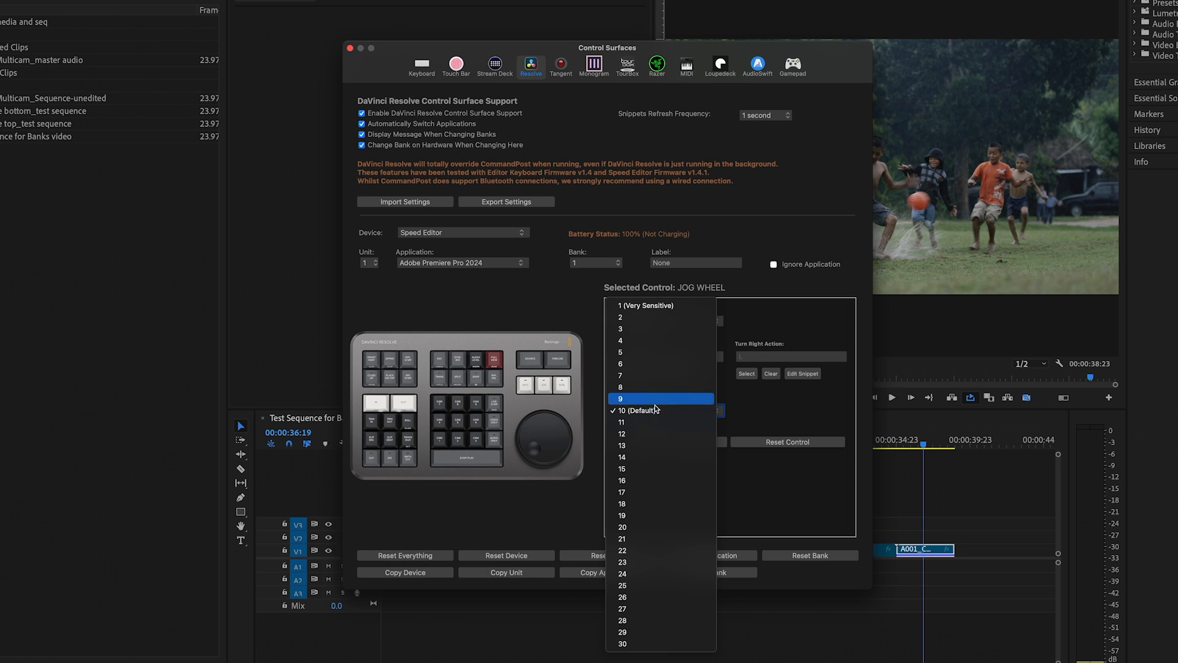
pyautogui.click(654, 459)
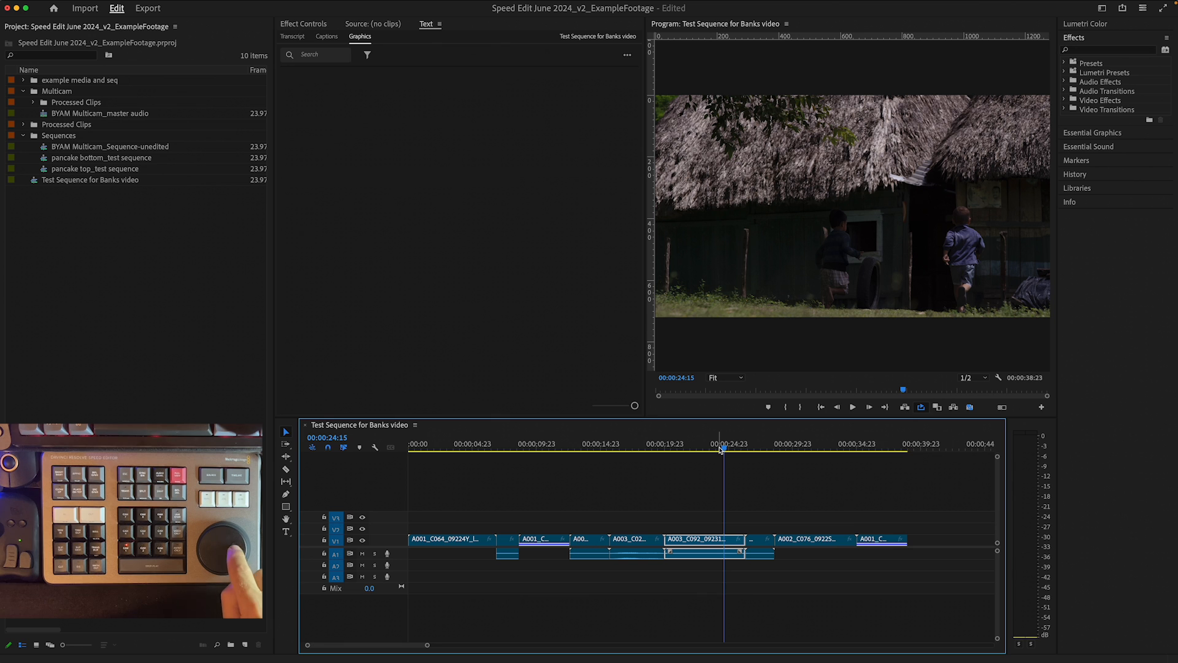
# In Premiere Pro, test the adjusted bank 1 jog wheel by shuttling the sequence in reverse and forward, and stop playback.
pyautogui.press('j')
pyautogui.press('j')
pyautogui.press('j')
pyautogui.press('j')
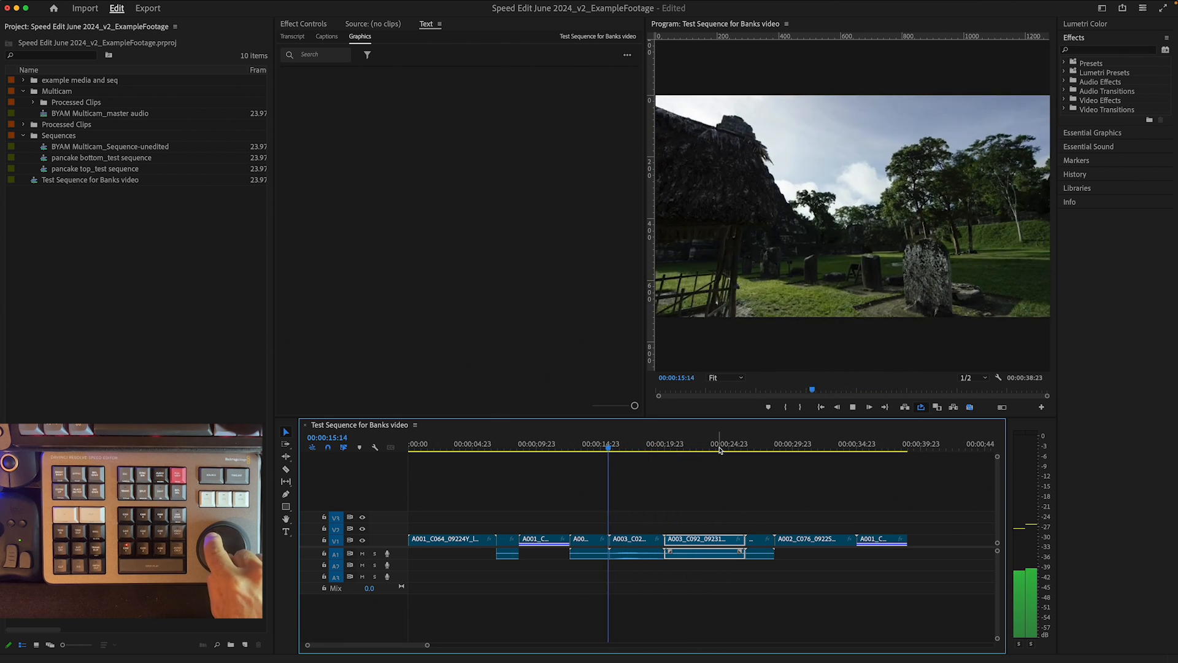
pyautogui.press('k')
pyautogui.press('l')
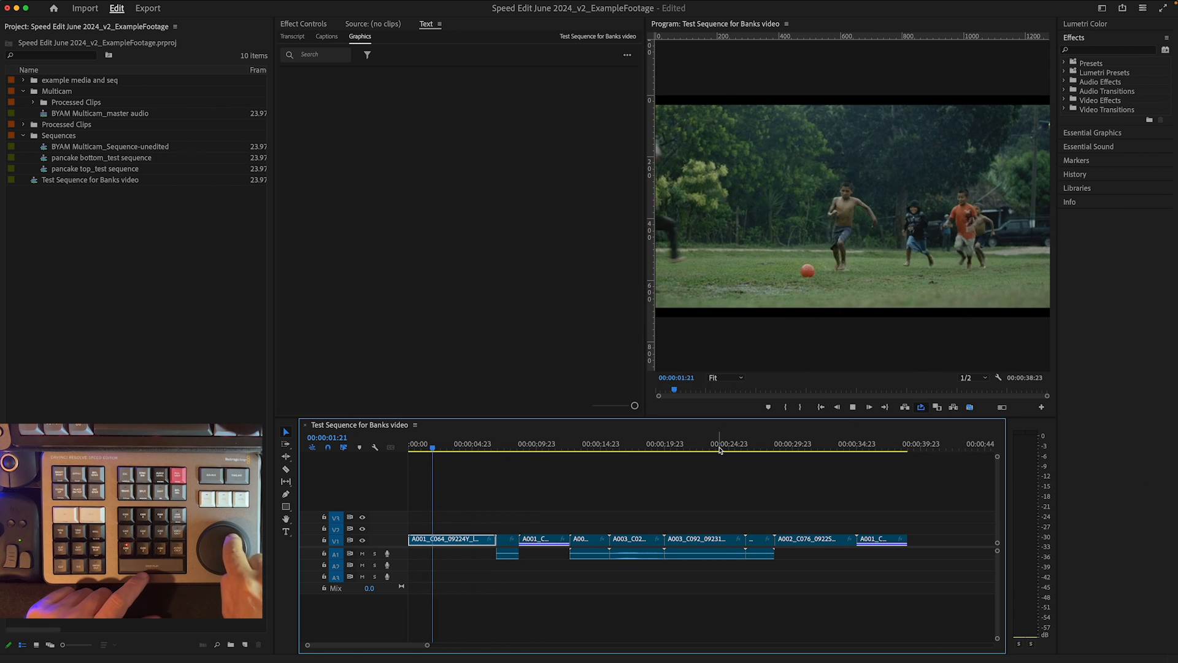
pyautogui.press('l')
pyautogui.press('l')
pyautogui.press('l')
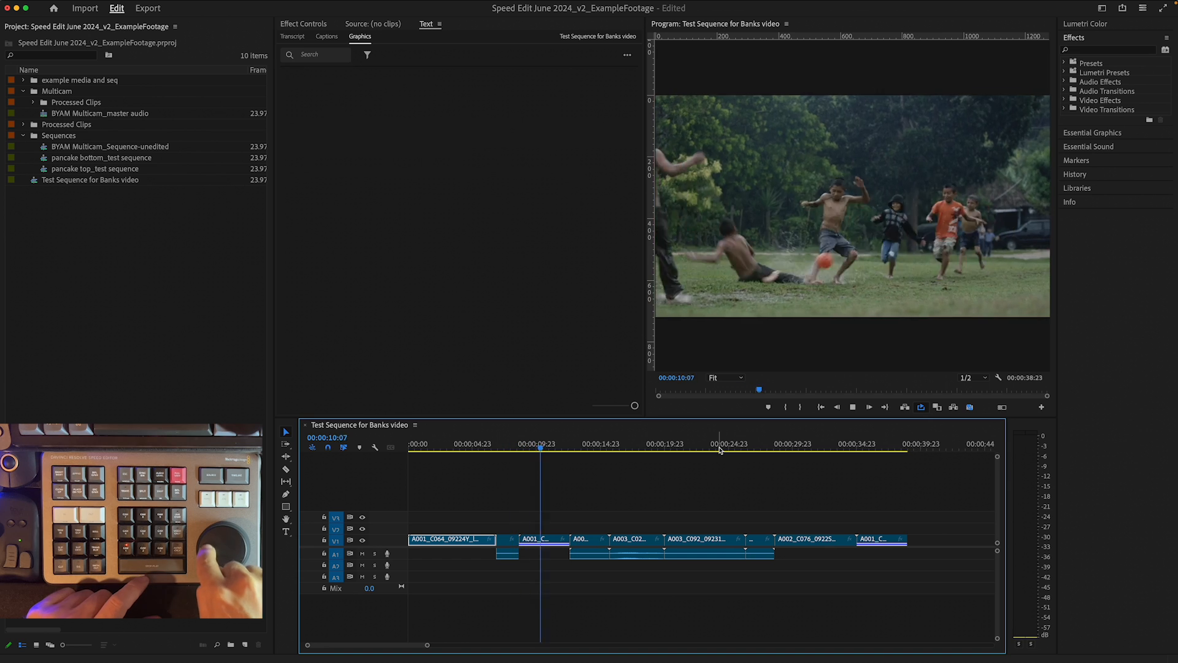
pyautogui.press('k')
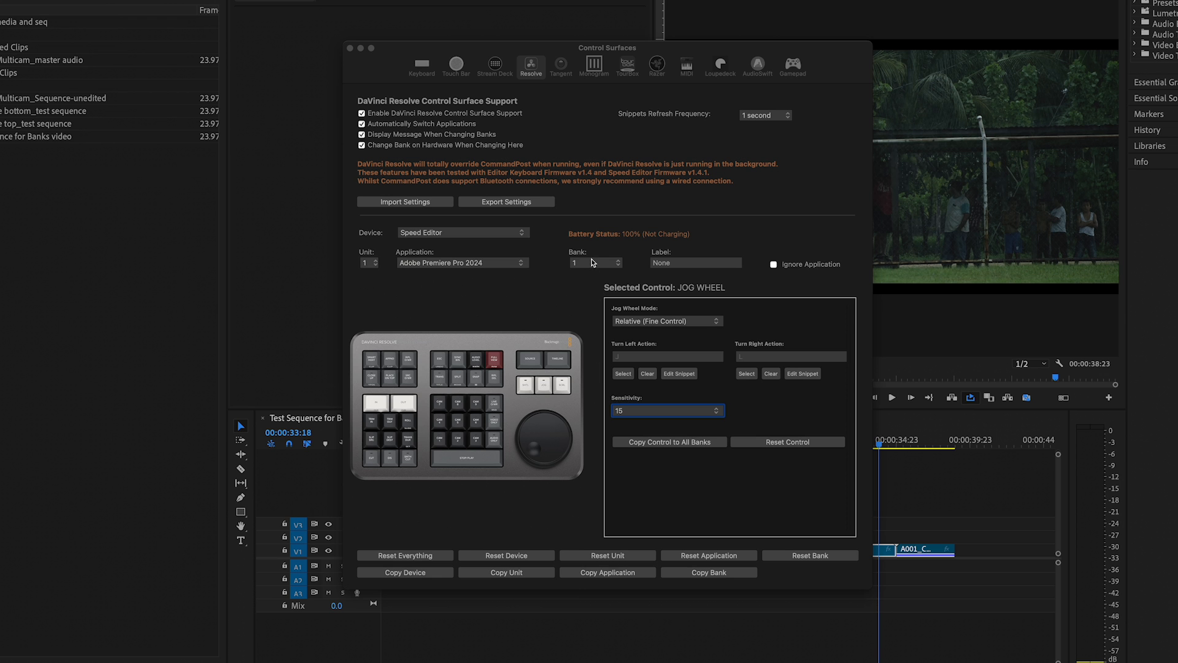
# In CommandPost, switch to bank 3 and create a new snippet labelled "rewind v2" for the jog wheel's left turn.
pyautogui.click(593, 263)
pyautogui.click(598, 286)
pyautogui.click(669, 374)
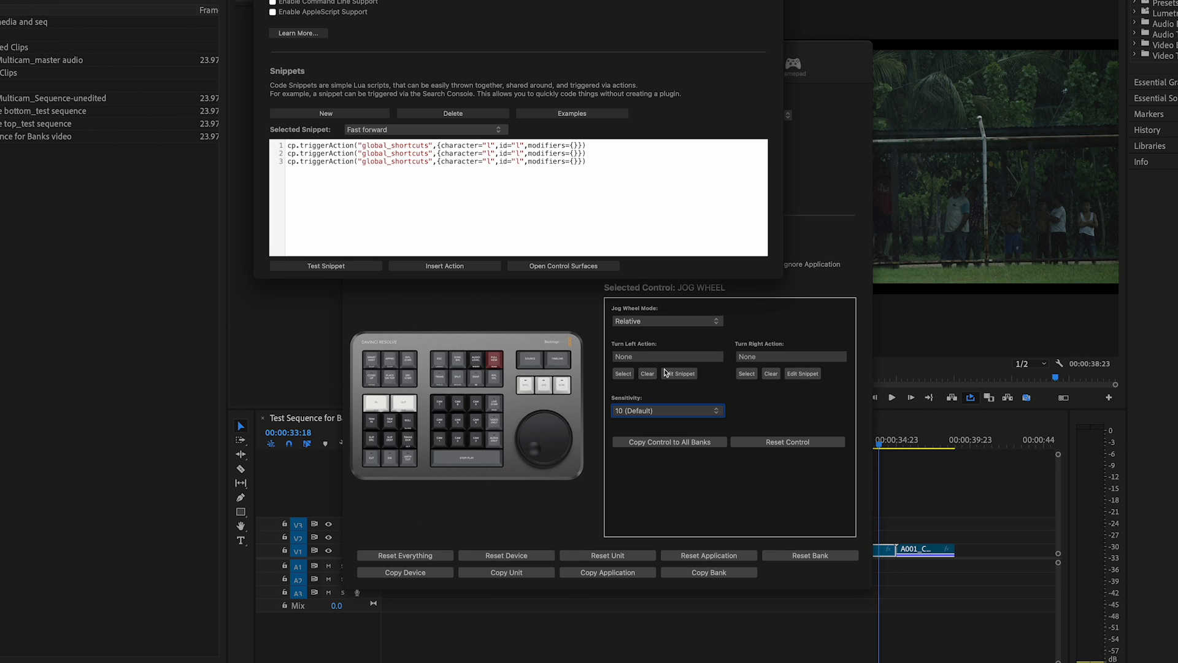
pyautogui.moveTo(588, 162); pyautogui.dragTo(250, 144)
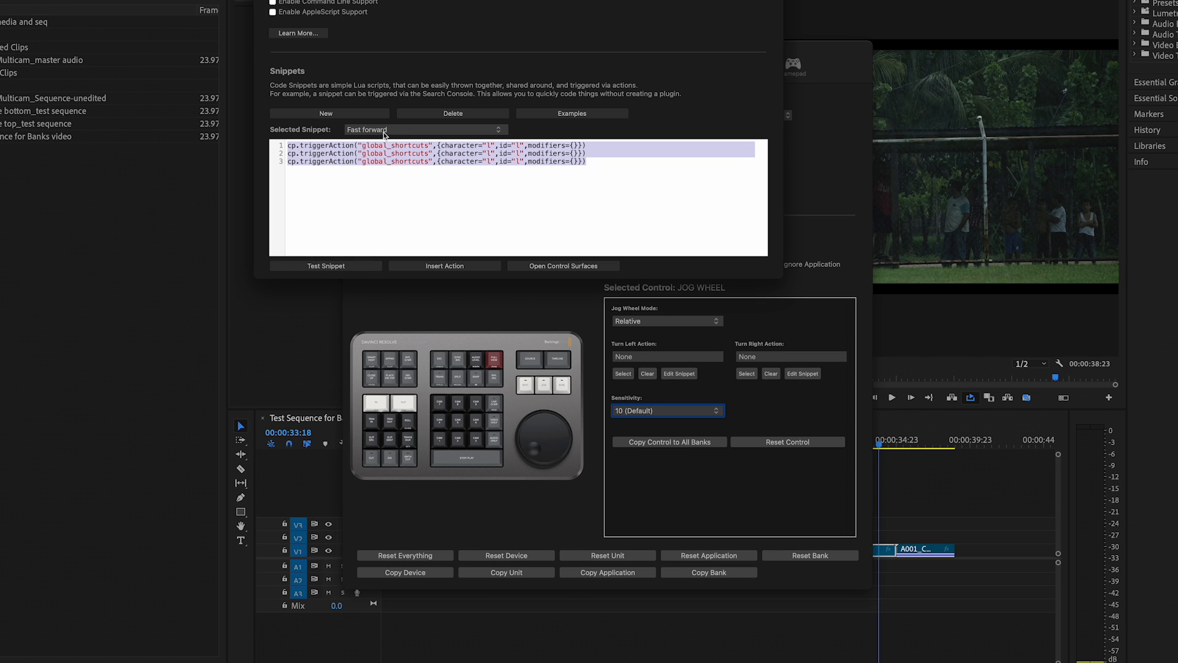
pyautogui.click(340, 113)
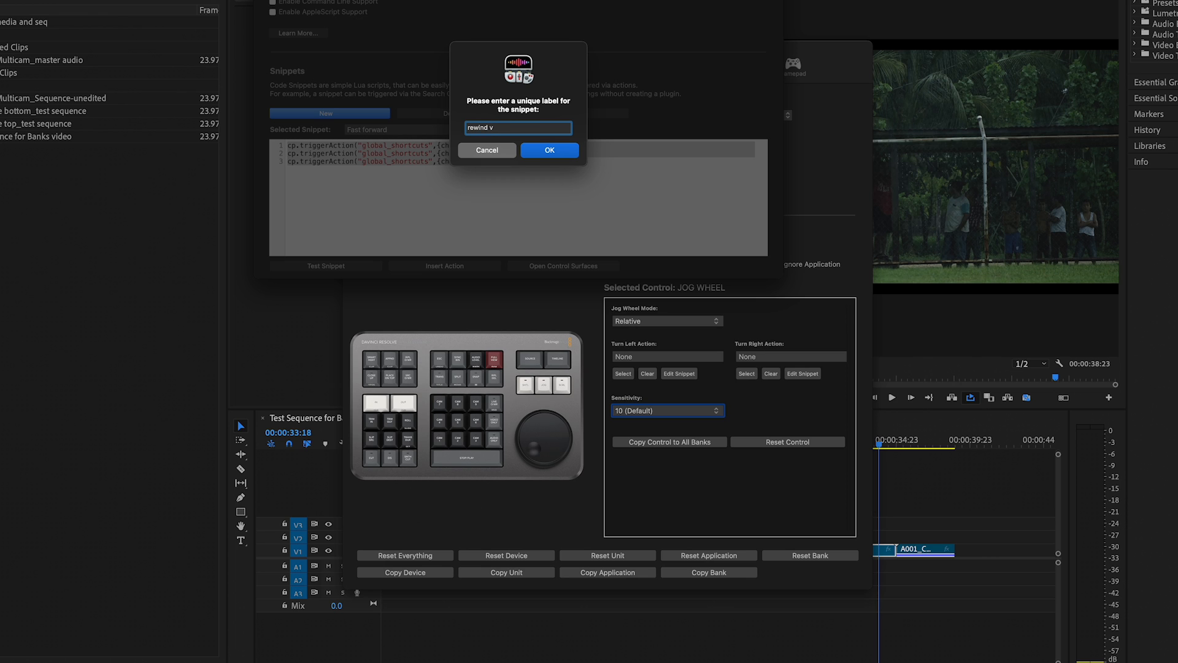
pyautogui.press('Return')
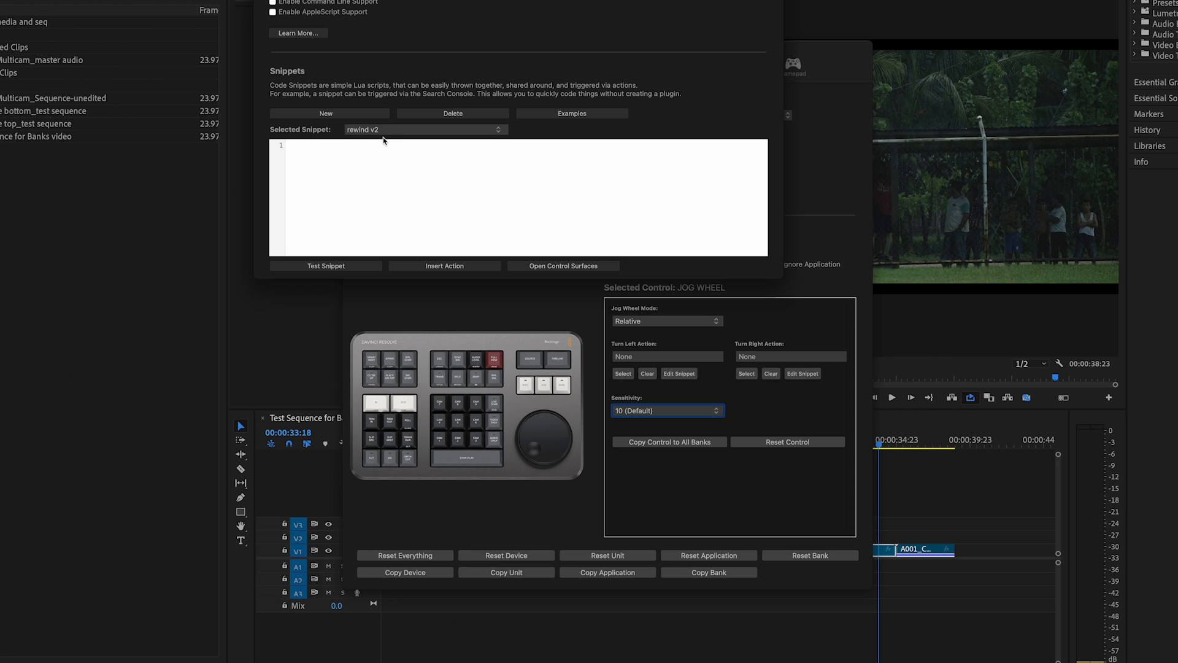
# Insert the J virtual keyboard press into the rewind v2 snippet three times, one action per line.
pyautogui.click(440, 266)
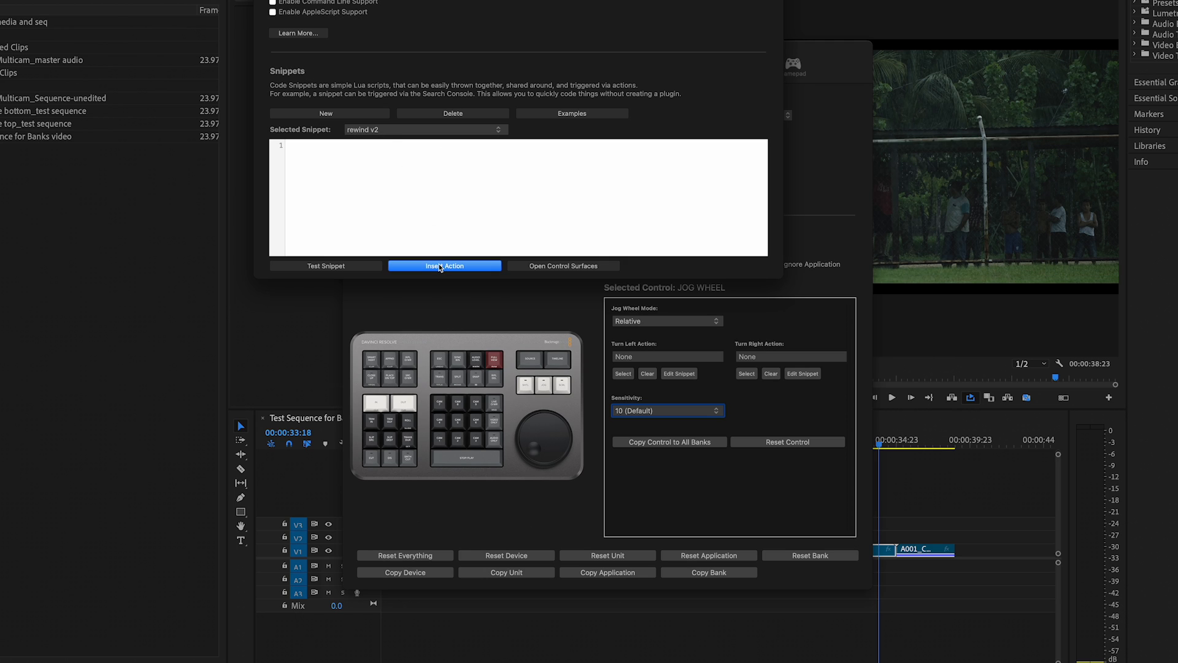
pyautogui.write('j')
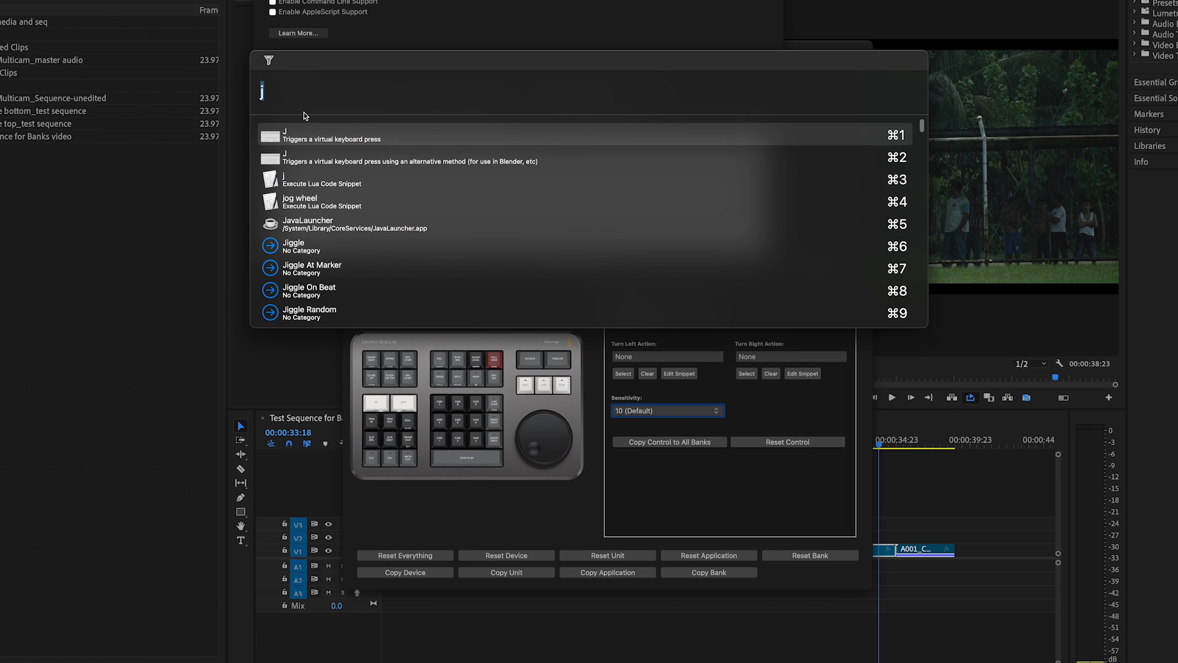
pyautogui.press('BackSpace')
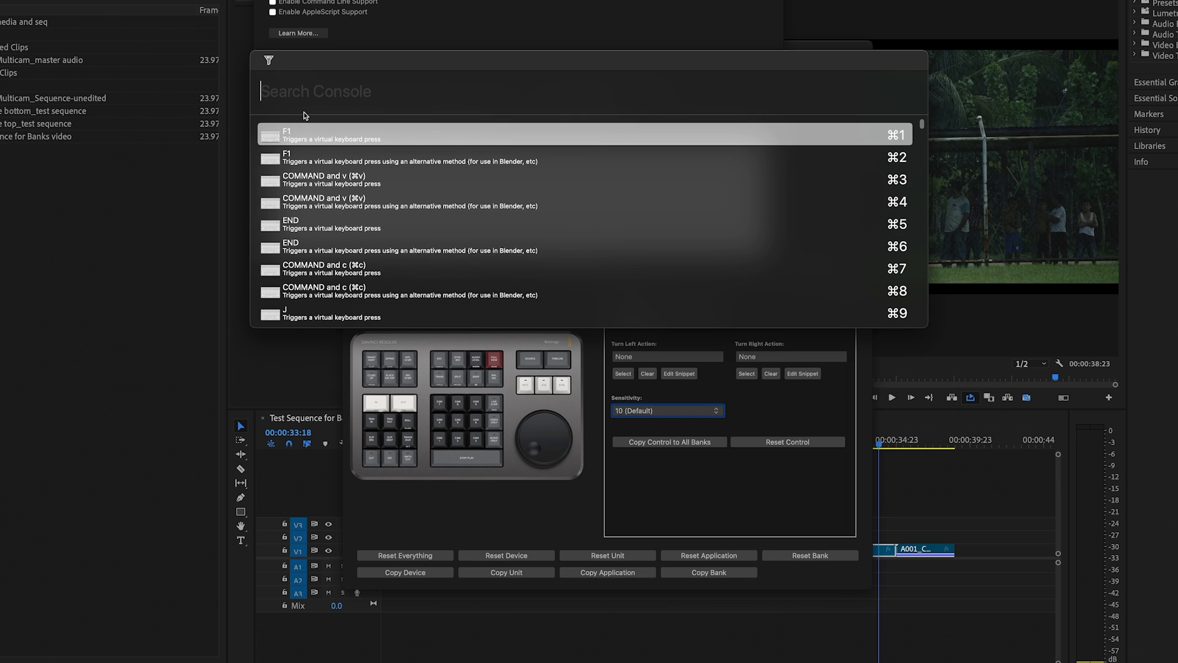
pyautogui.write('j')
pyautogui.click(312, 135)
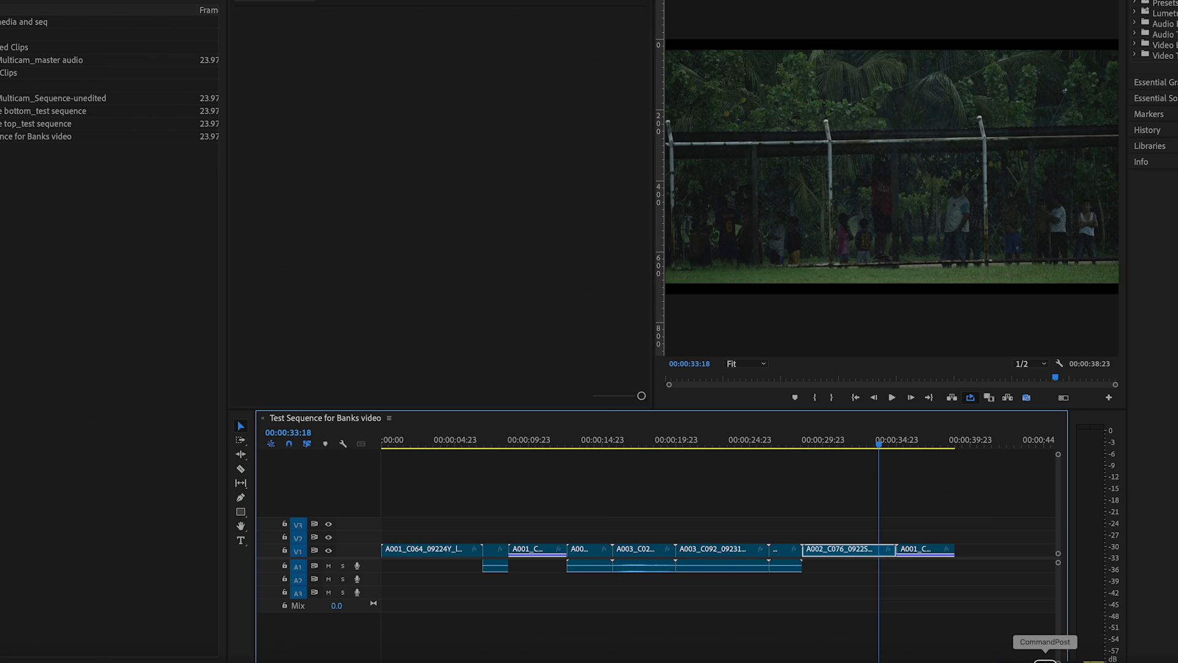
pyautogui.click(1045, 659)
pyautogui.click(534, 161)
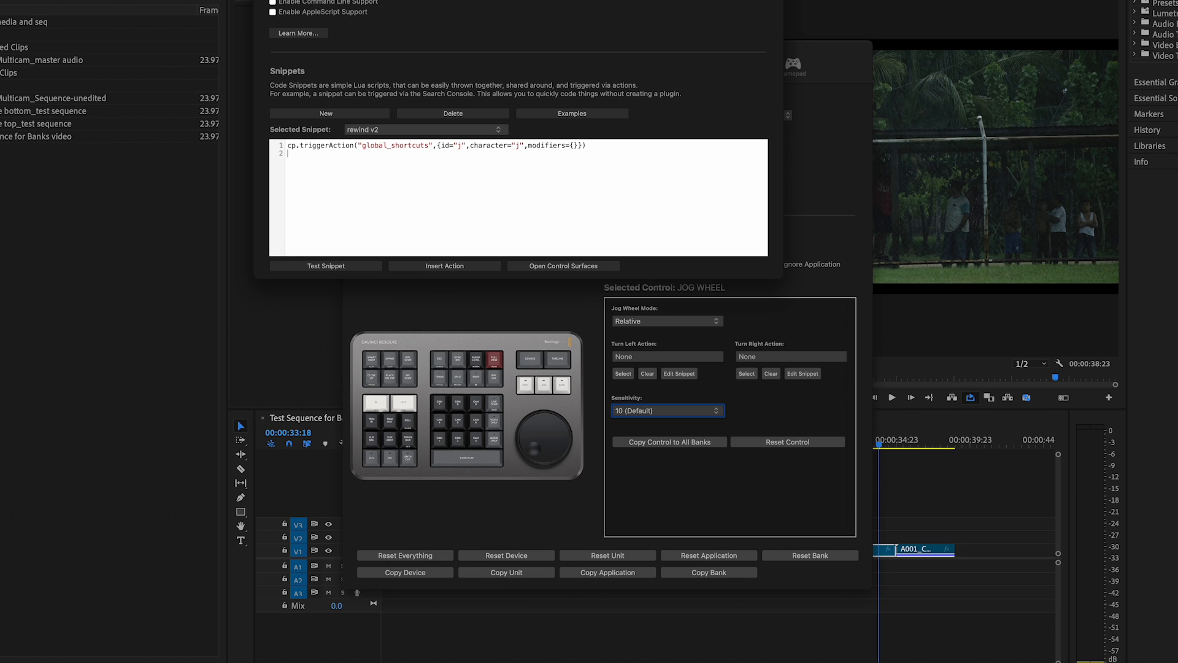
pyautogui.click(488, 267)
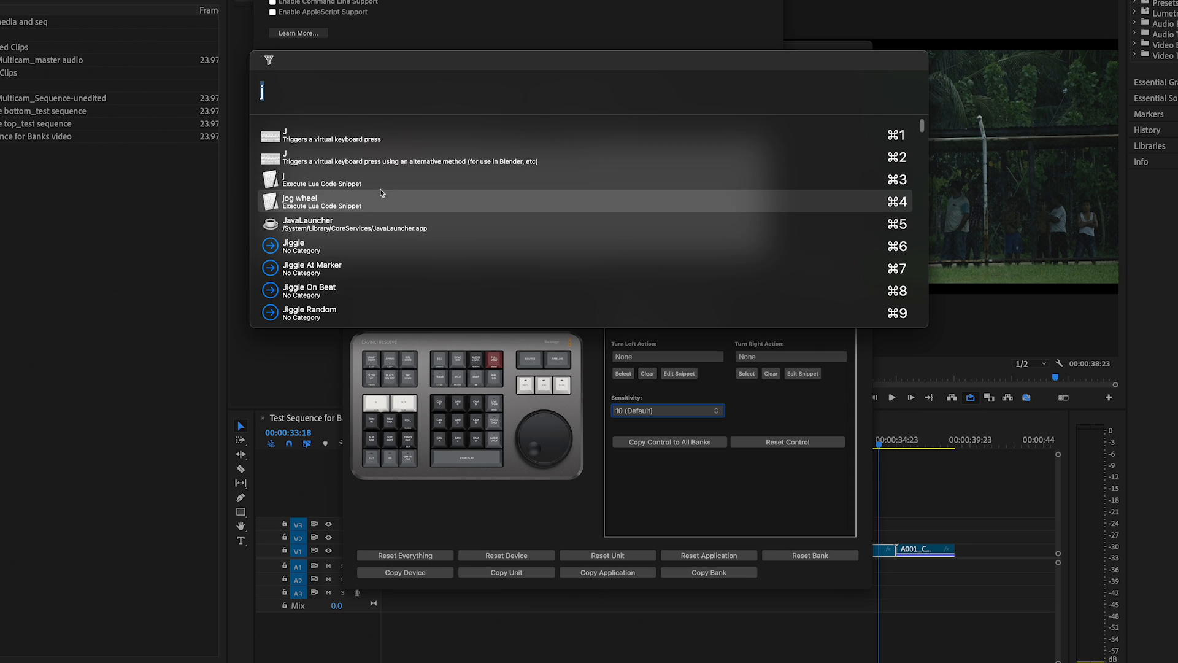
pyautogui.click(337, 137)
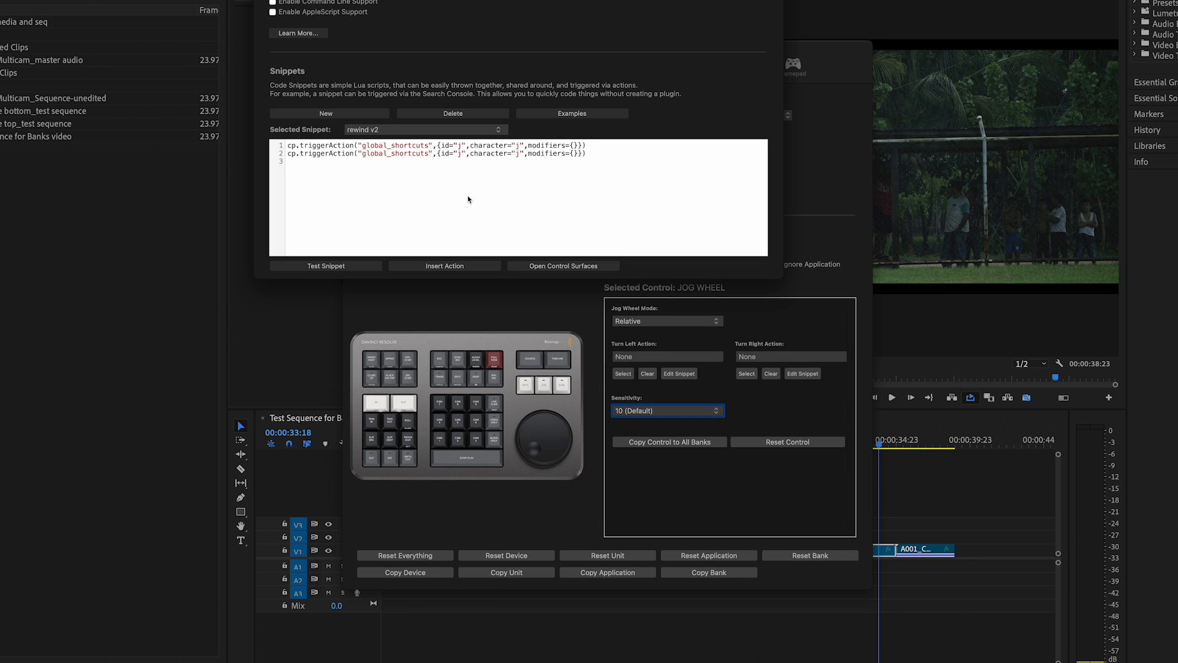
pyautogui.click(452, 268)
pyautogui.click(344, 137)
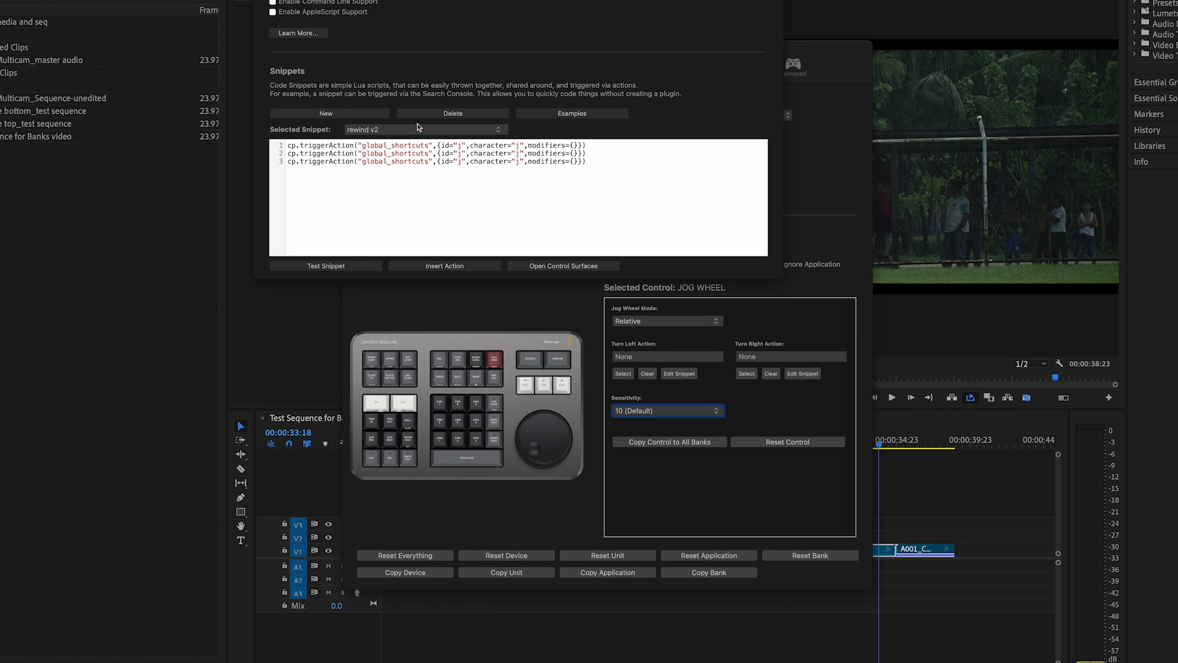
# Assign the rewind v2 snippet to the jog wheel's Turn Left action in bank 3.
pyautogui.click(539, 300)
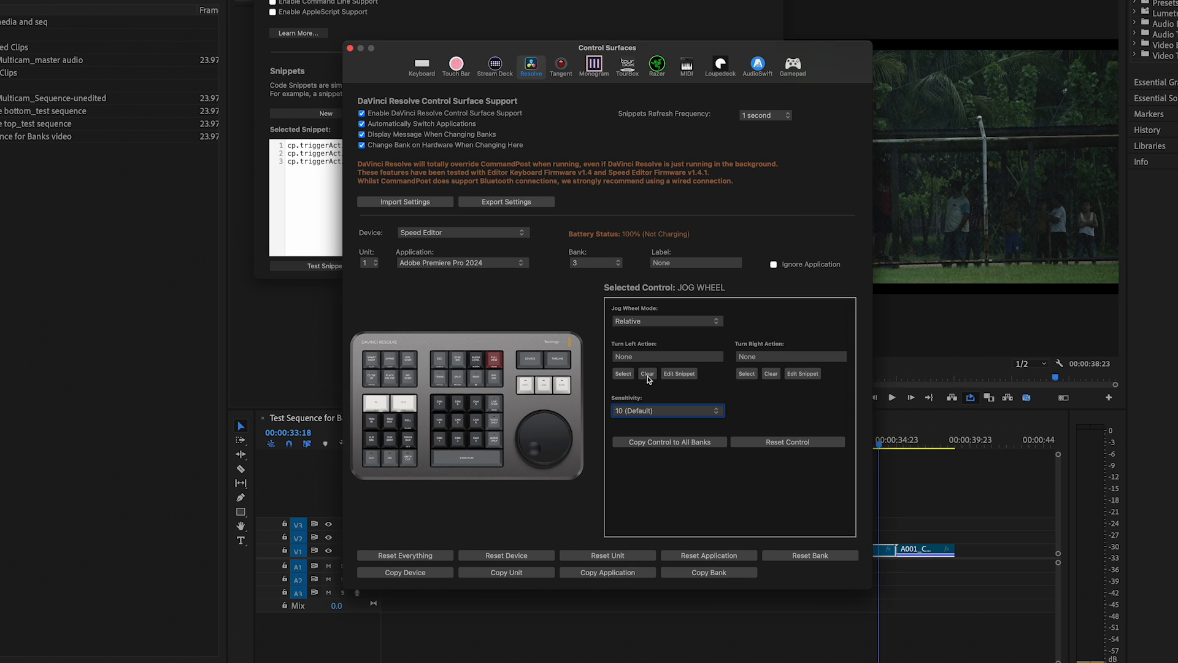
pyautogui.click(630, 376)
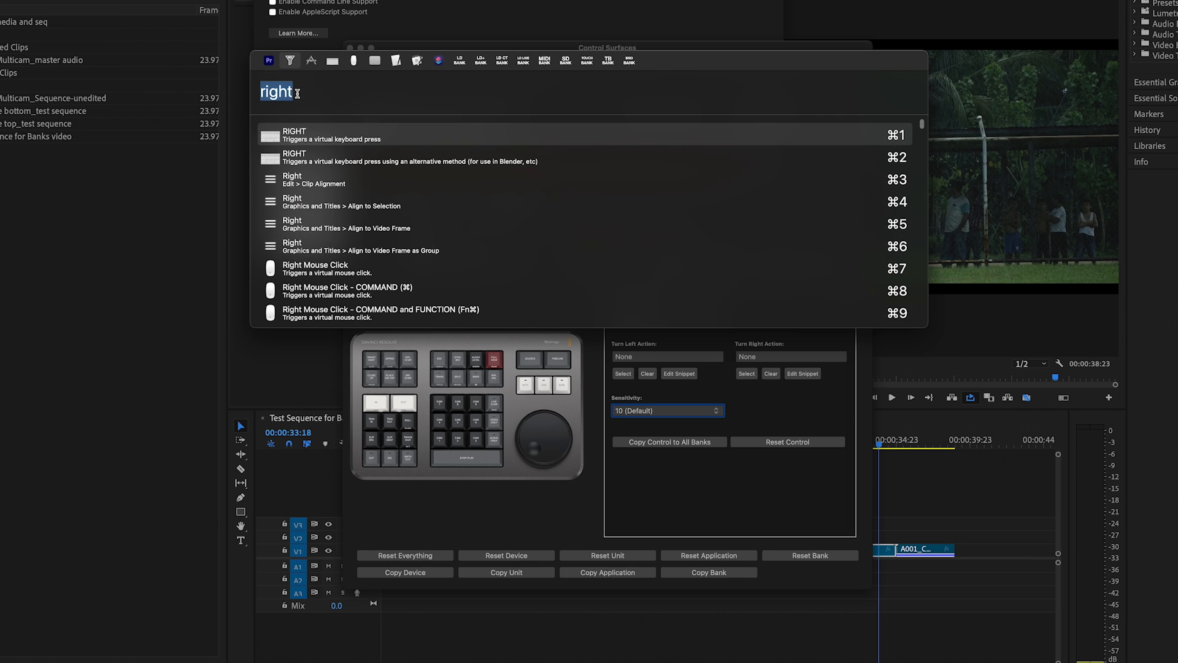
pyautogui.write('rew')
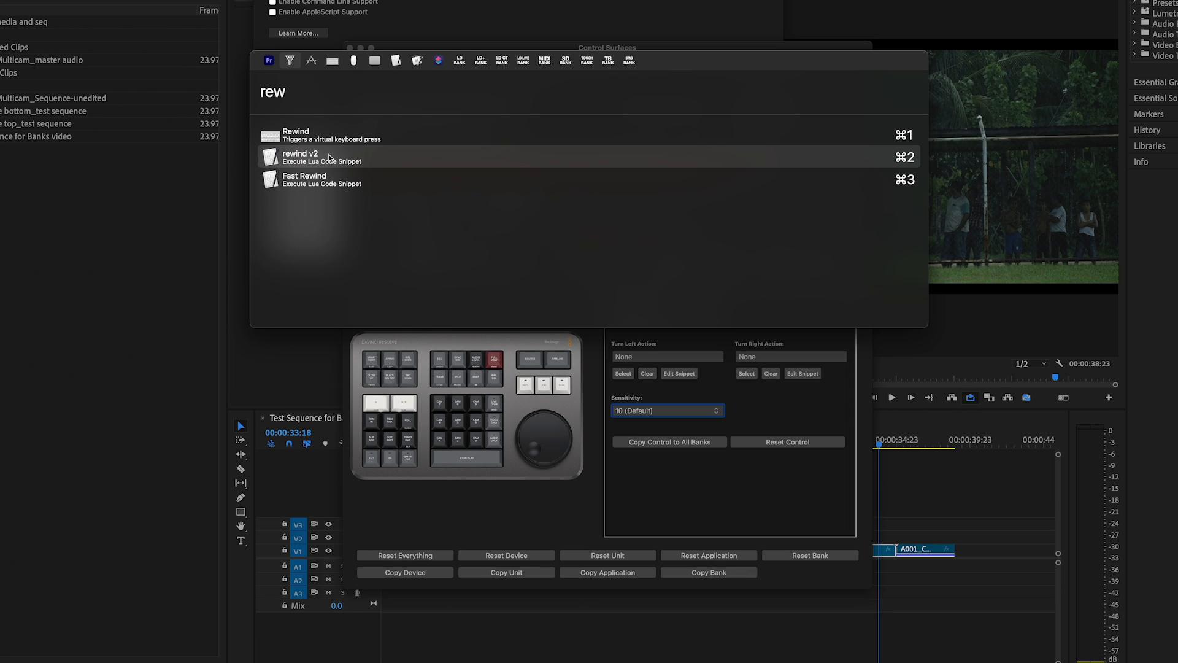
pyautogui.click(329, 158)
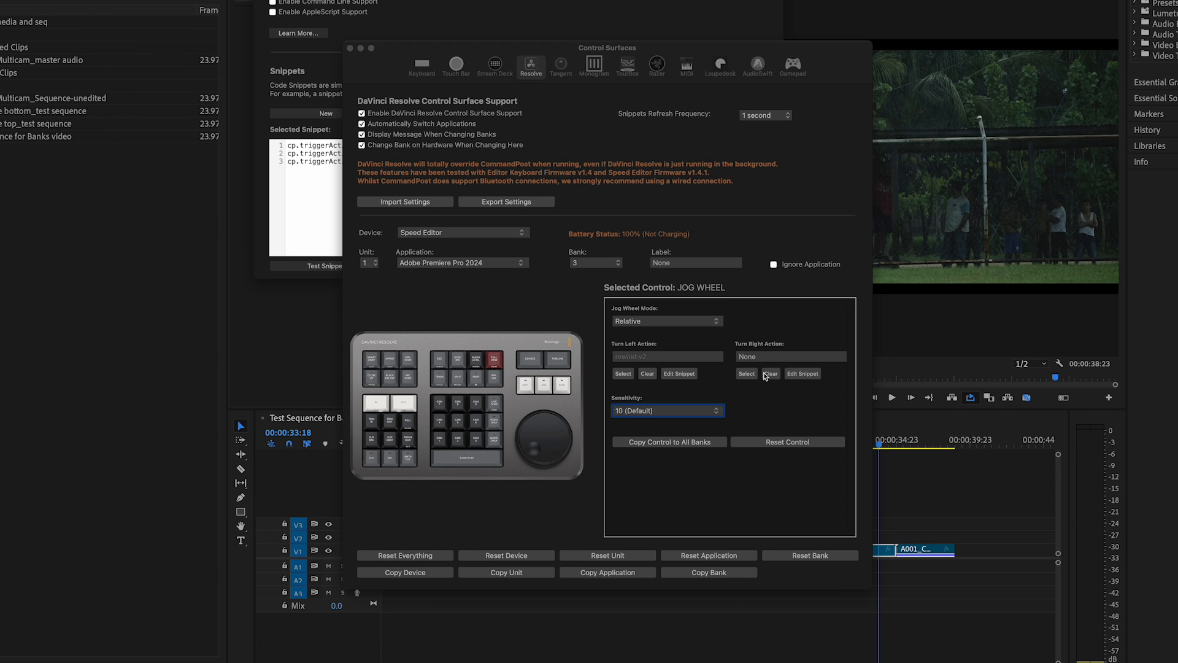
# Create a new snippet labelled "fast forward v2" for the jog wheel's right turn.
pyautogui.click(802, 375)
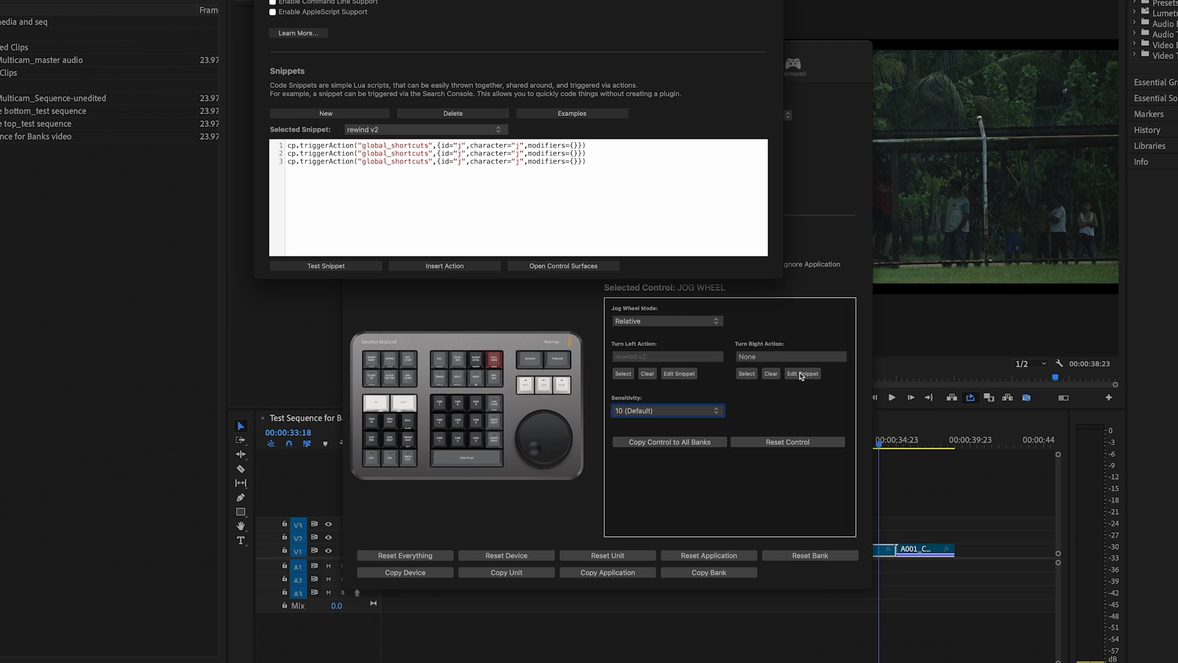
pyautogui.click(357, 115)
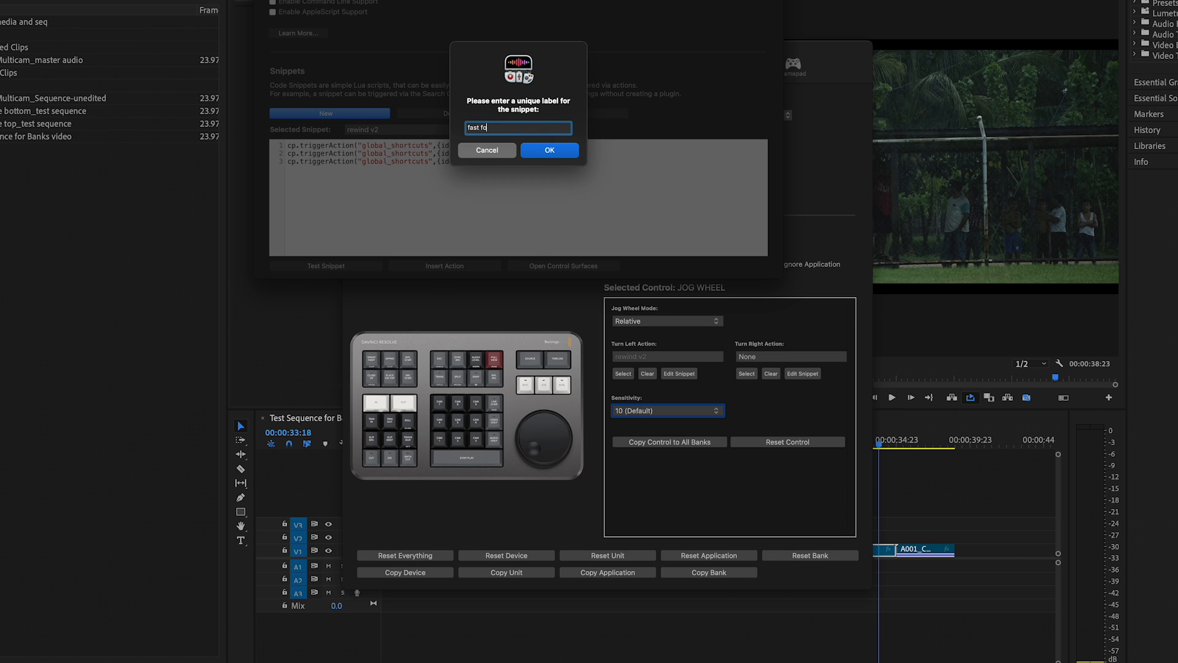
pyautogui.write('fast forward v2')
pyautogui.press('Return')
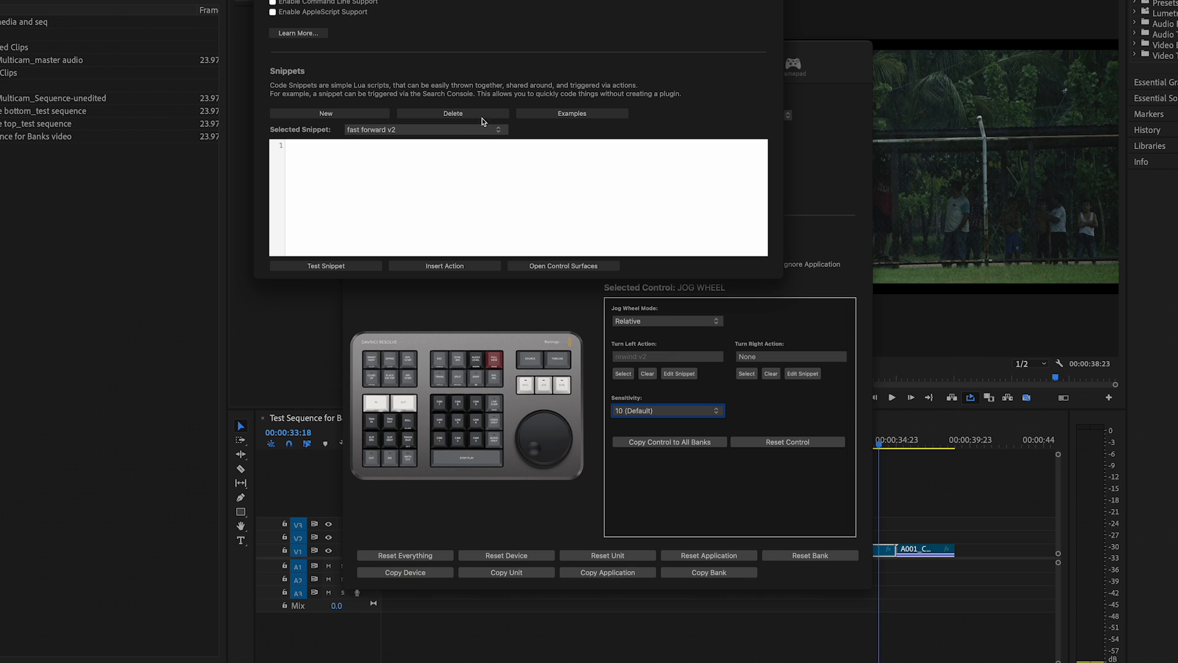
# Insert the L virtual keyboard press into the fast forward v2 snippet three times, one action per line.
pyautogui.click(443, 262)
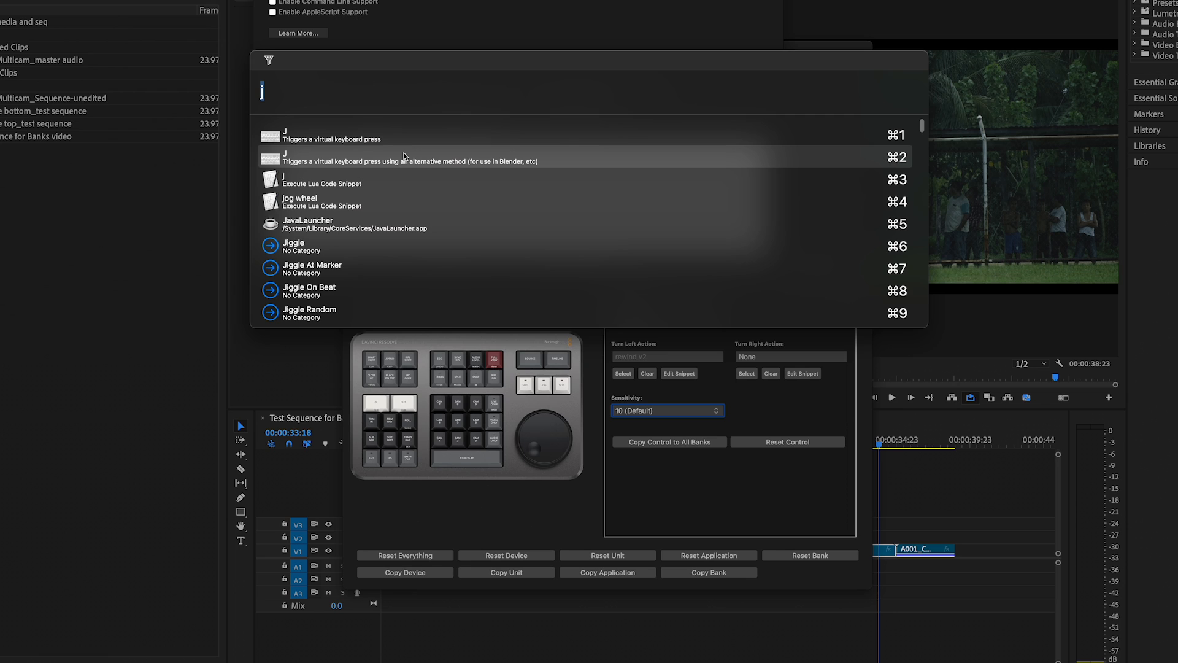
pyautogui.write('l')
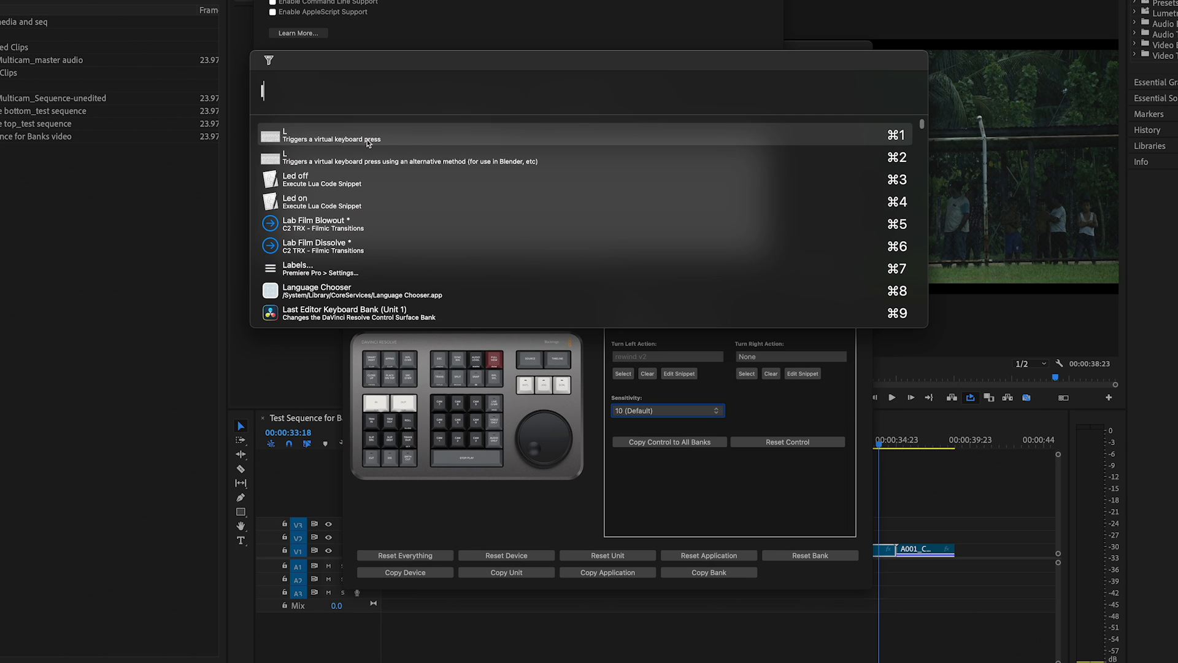
pyautogui.press('Return')
pyautogui.click(598, 147)
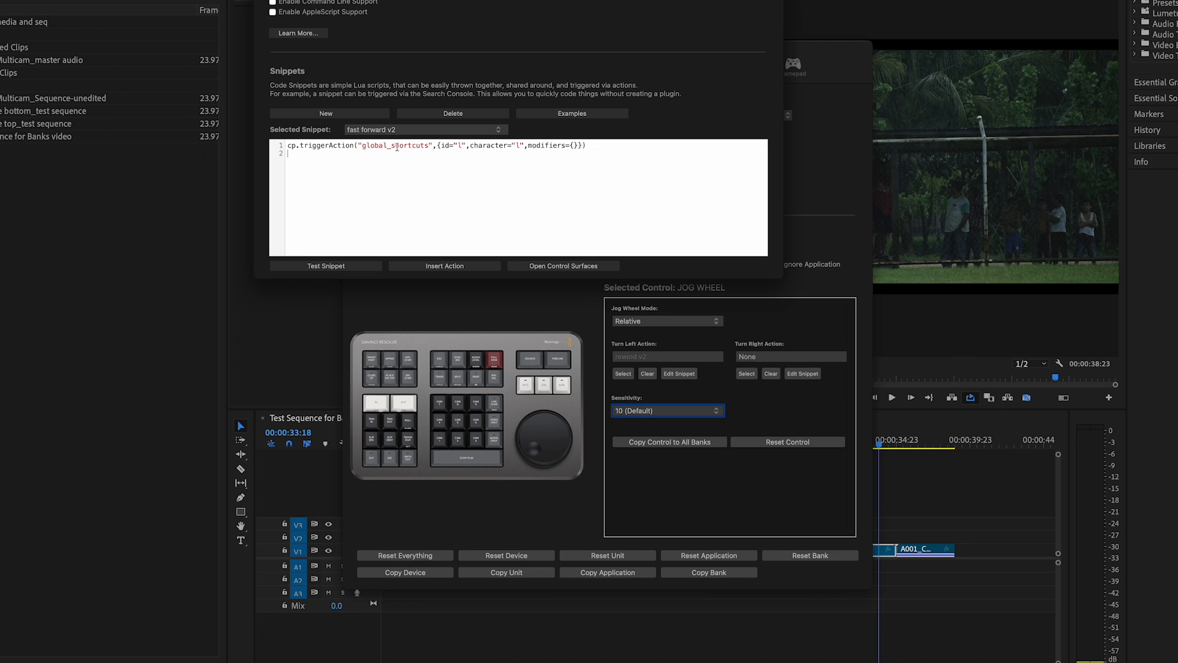
pyautogui.click(462, 263)
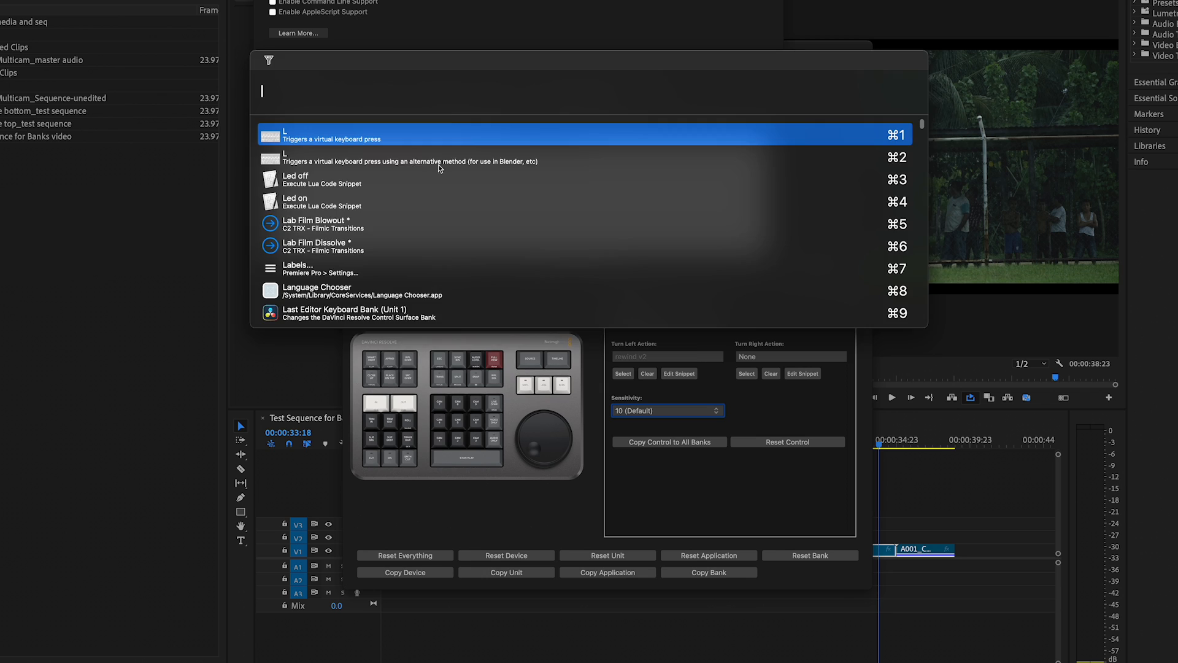
pyautogui.click(456, 132)
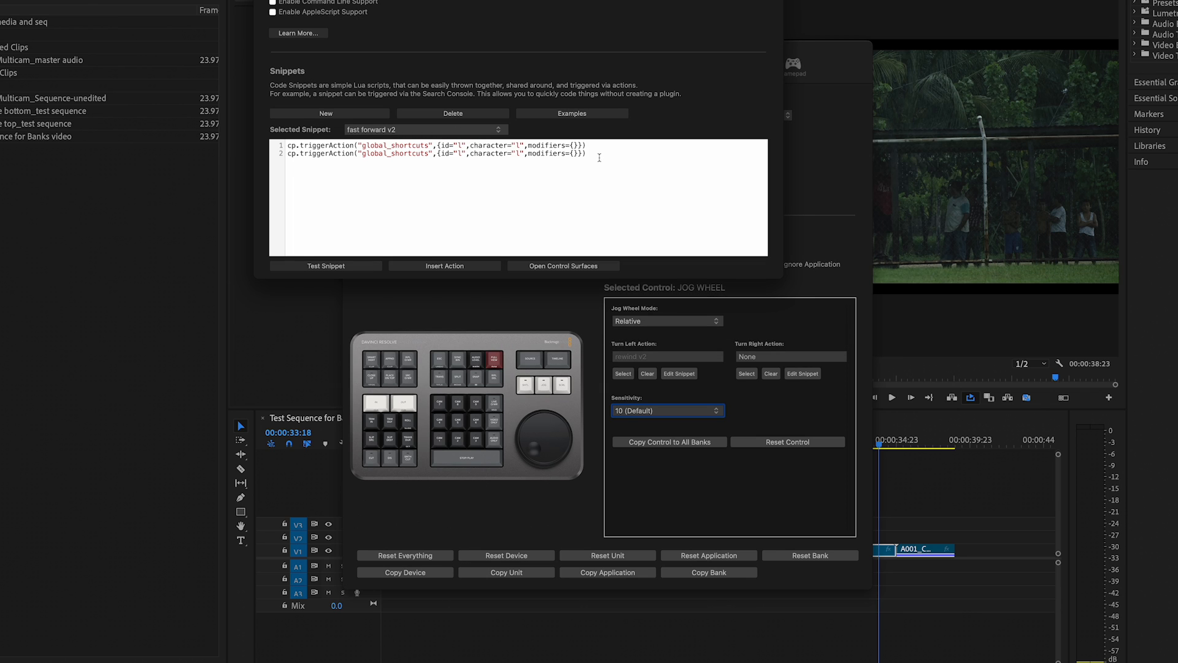
pyautogui.click(445, 265)
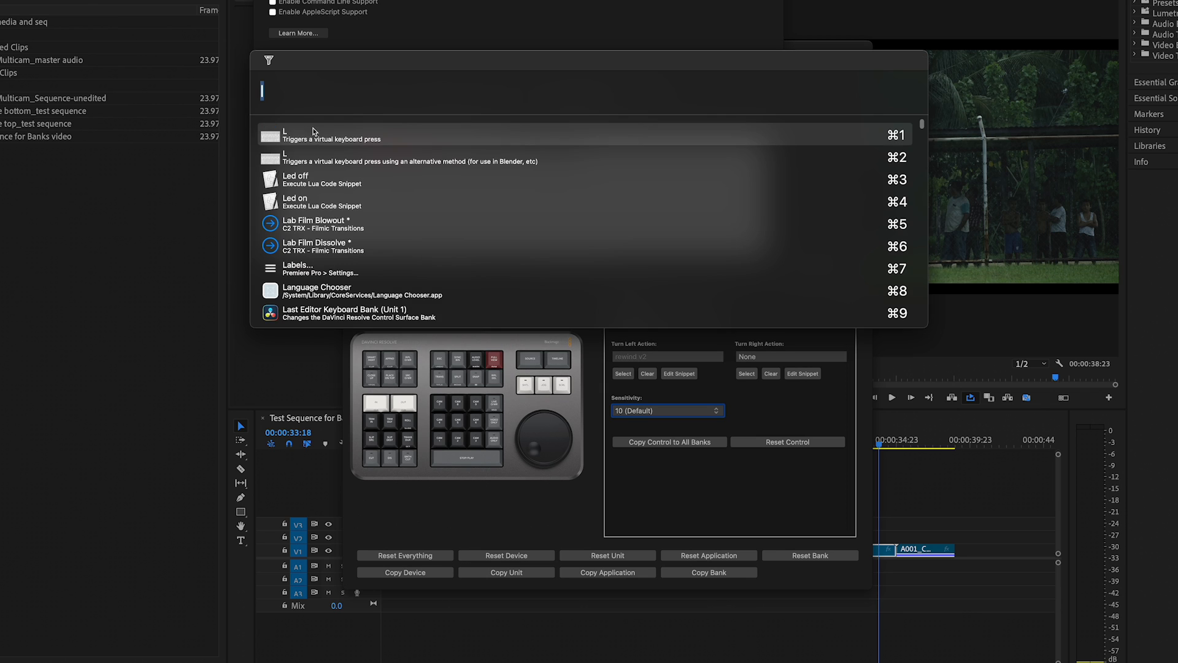
pyautogui.click(306, 136)
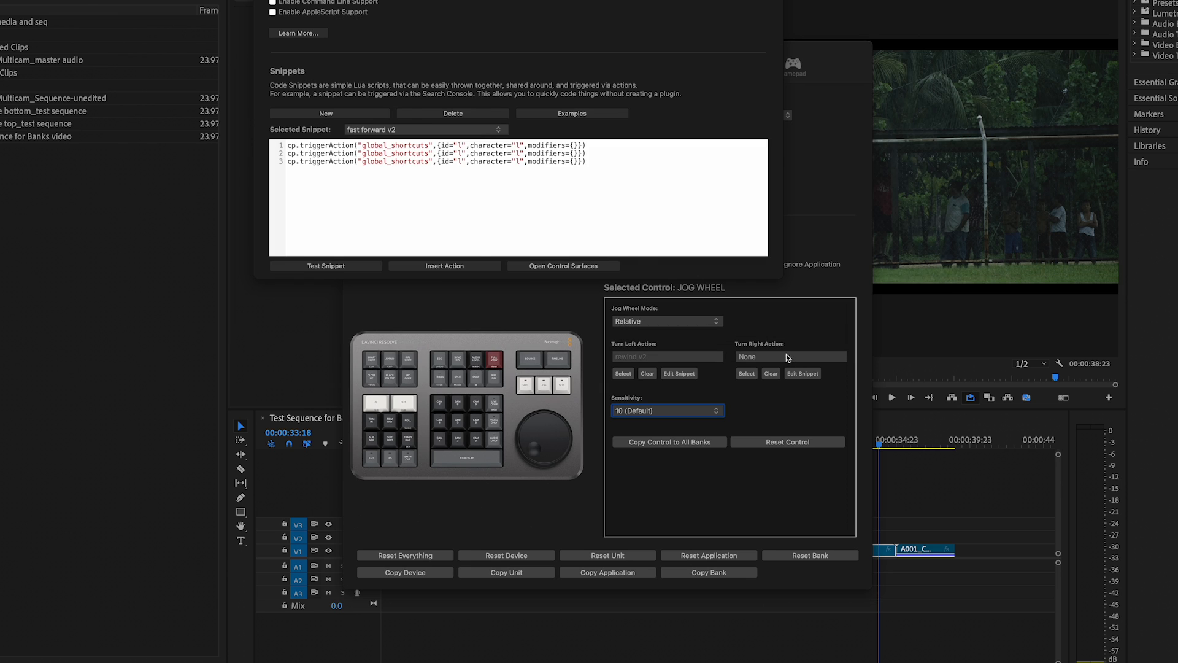
# Assign the fast forward v2 snippet to the jog wheel's Turn Right action in bank 3.
pyautogui.click(780, 342)
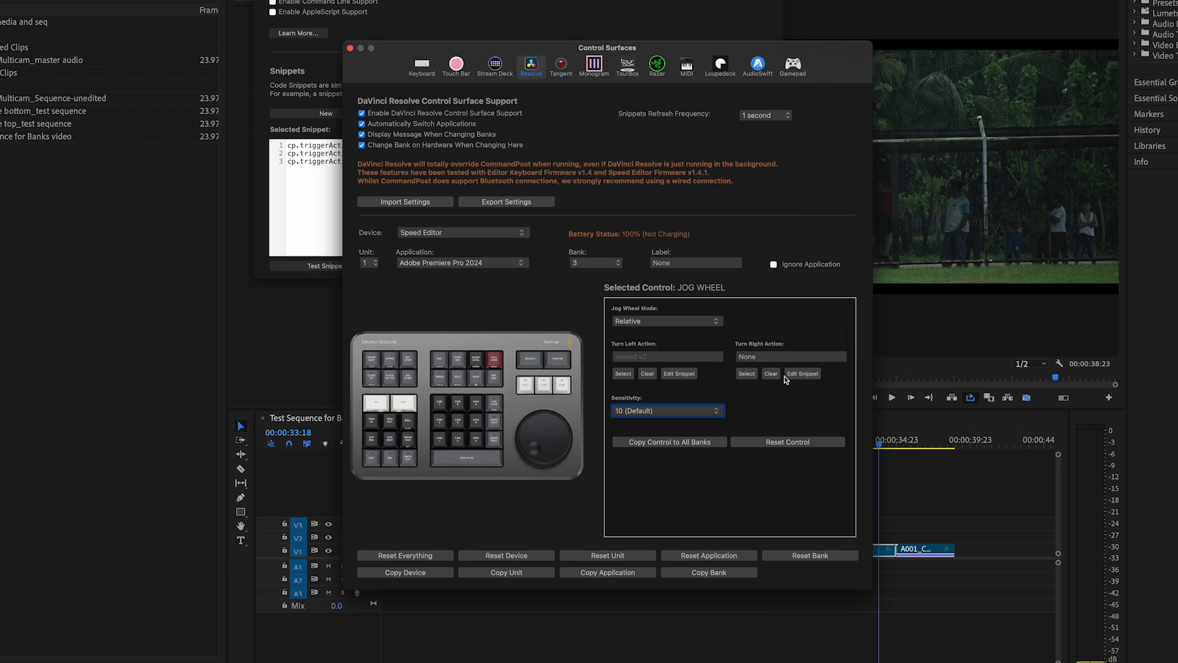
pyautogui.click(754, 378)
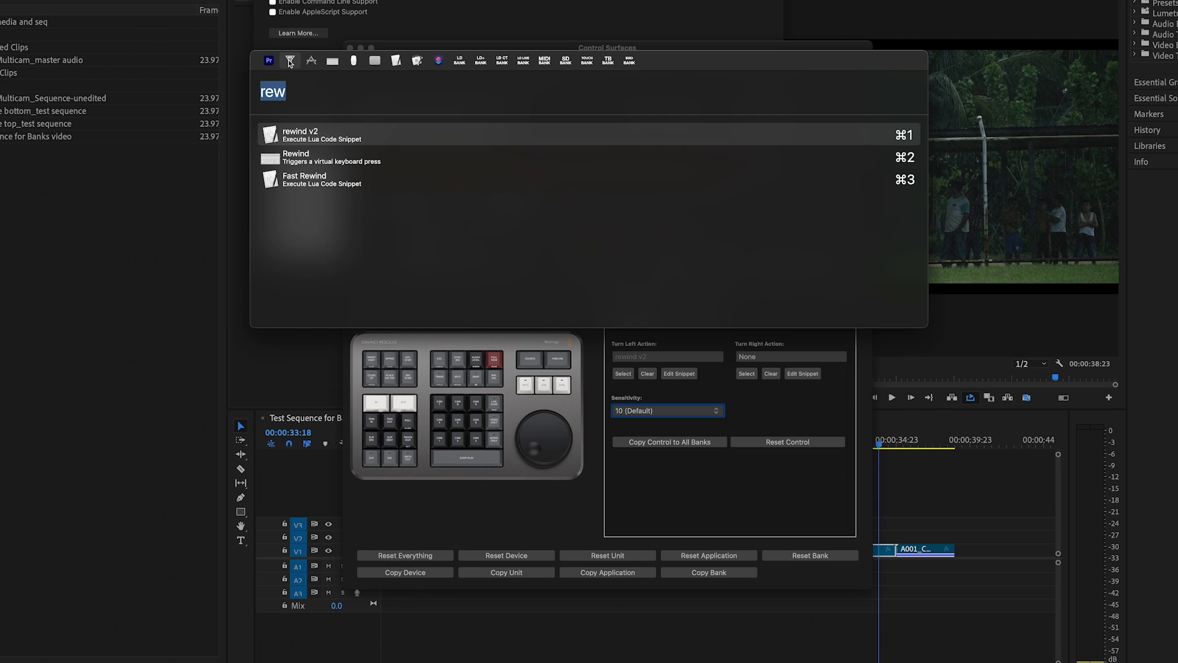
pyautogui.doubleClick(297, 90)
pyautogui.write('fast')
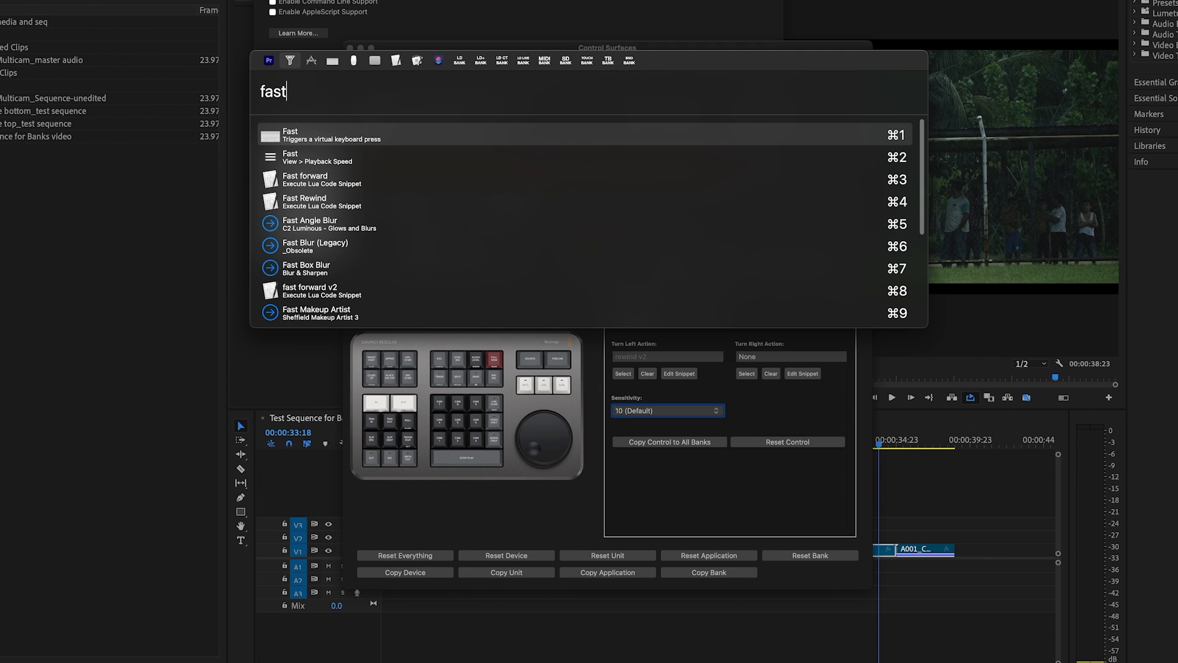
pyautogui.click(322, 288)
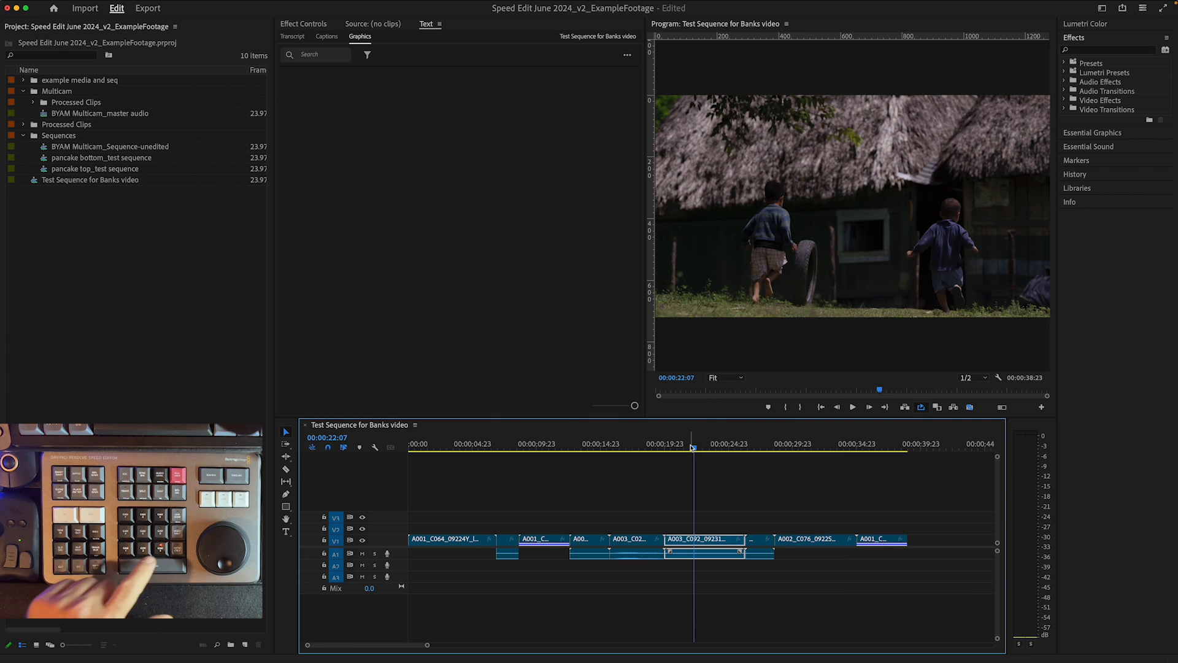
# In Premiere Pro, switch the Speed Editor to bank 1 and back to bank 3, and test fast-forwarding the sequence with the jog wheel.
pyautogui.press('1')
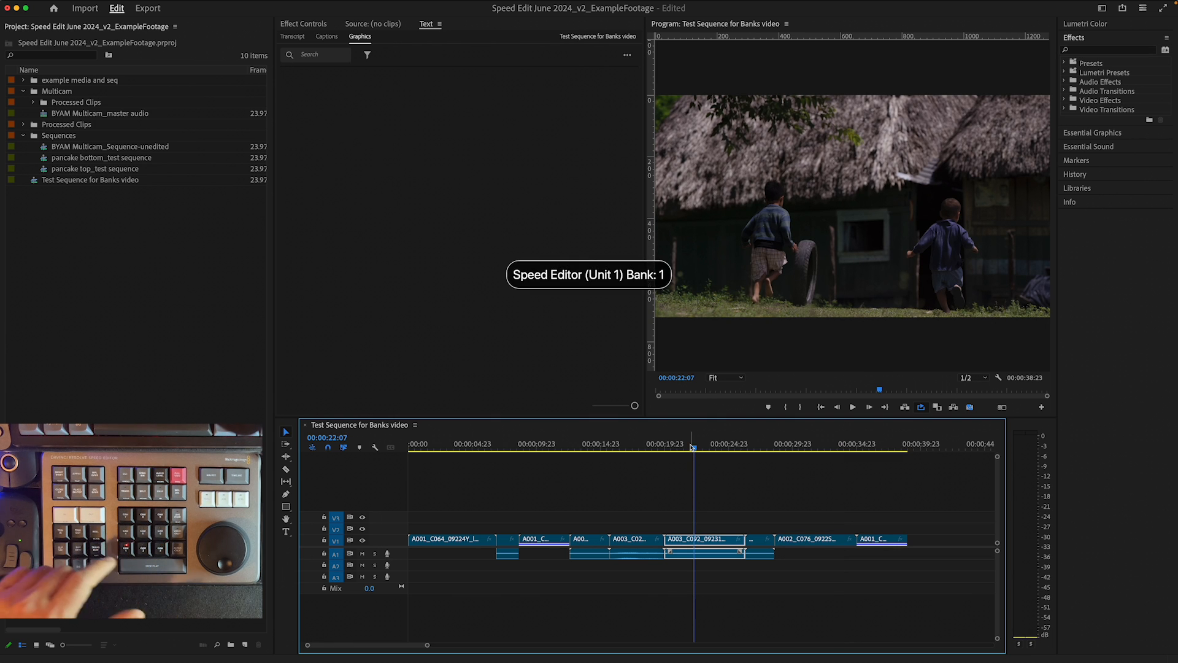
pyautogui.press('3')
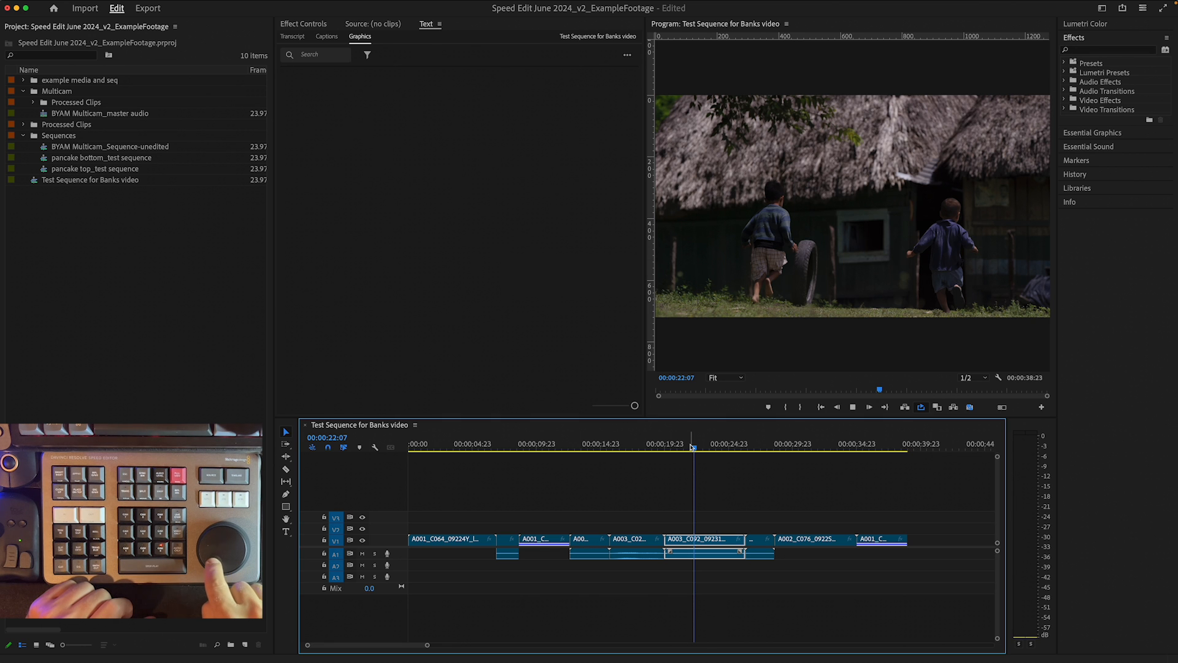
pyautogui.press('l')
pyautogui.press('l')
pyautogui.press('l')
pyautogui.press('l')
pyautogui.press('l')
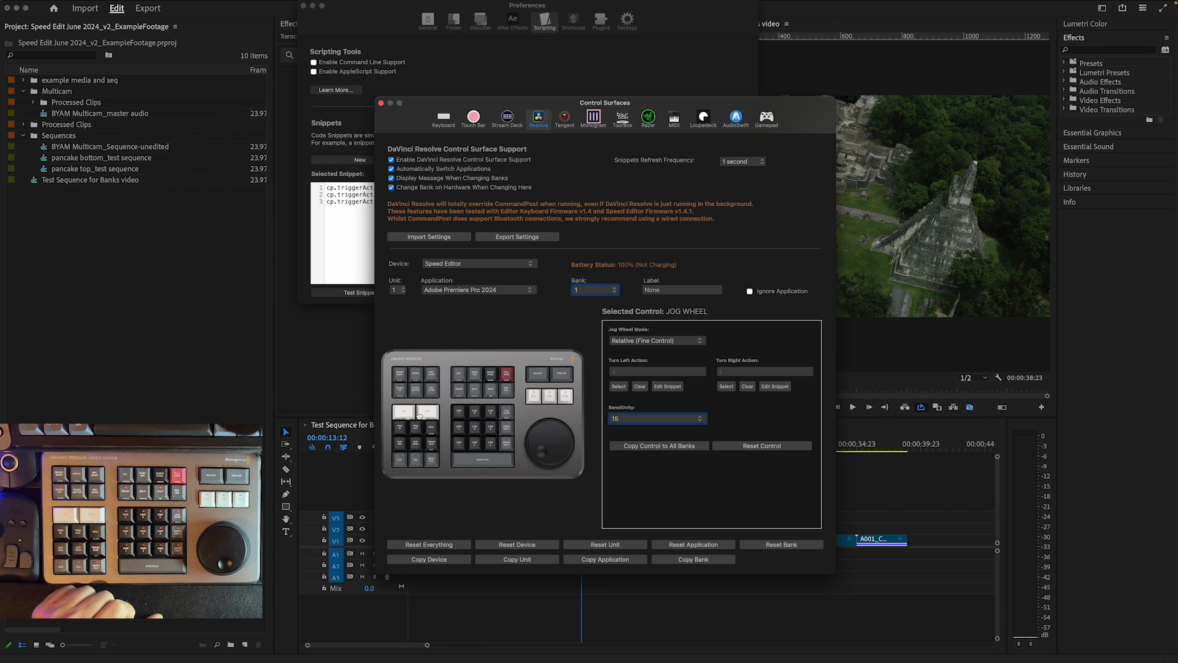
# In CommandPost, assign the J virtual keyboard press to the TRIM IN key's press action in bank 1.
pyautogui.click(395, 428)
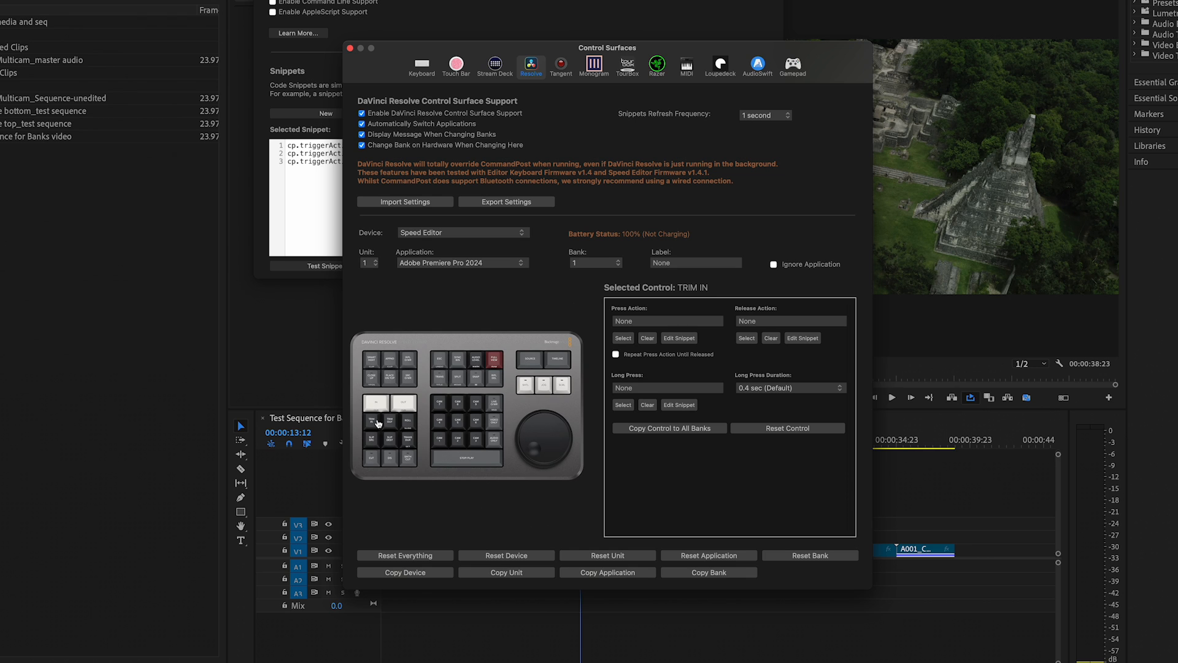
pyautogui.click(631, 337)
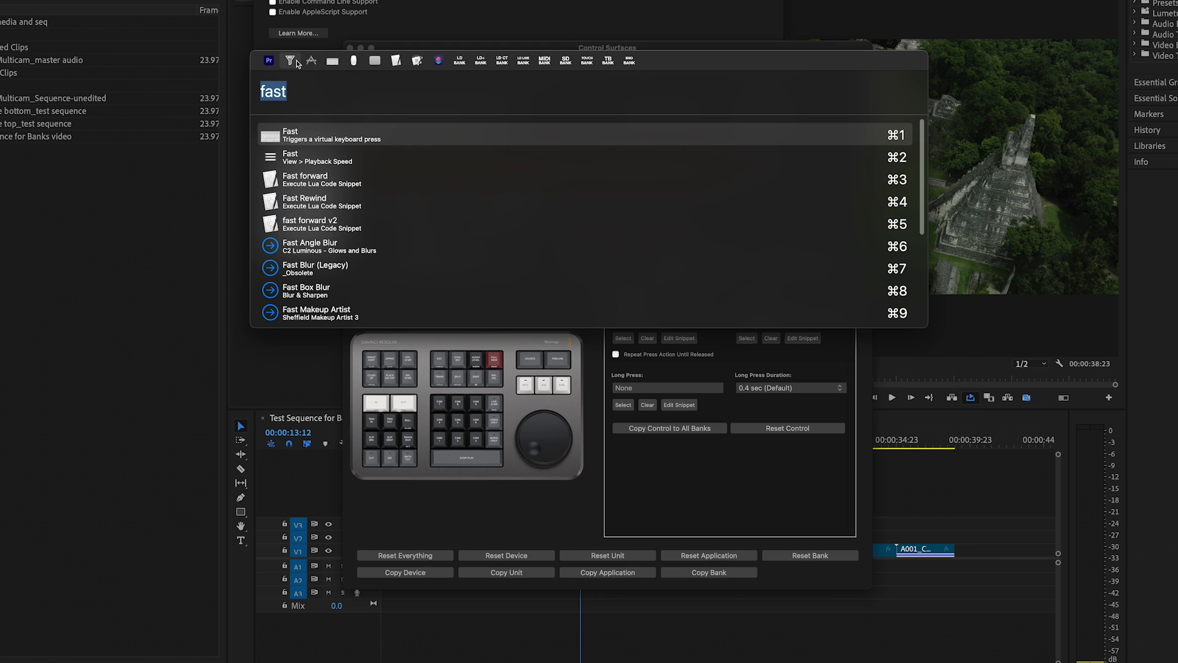
pyautogui.click(332, 61)
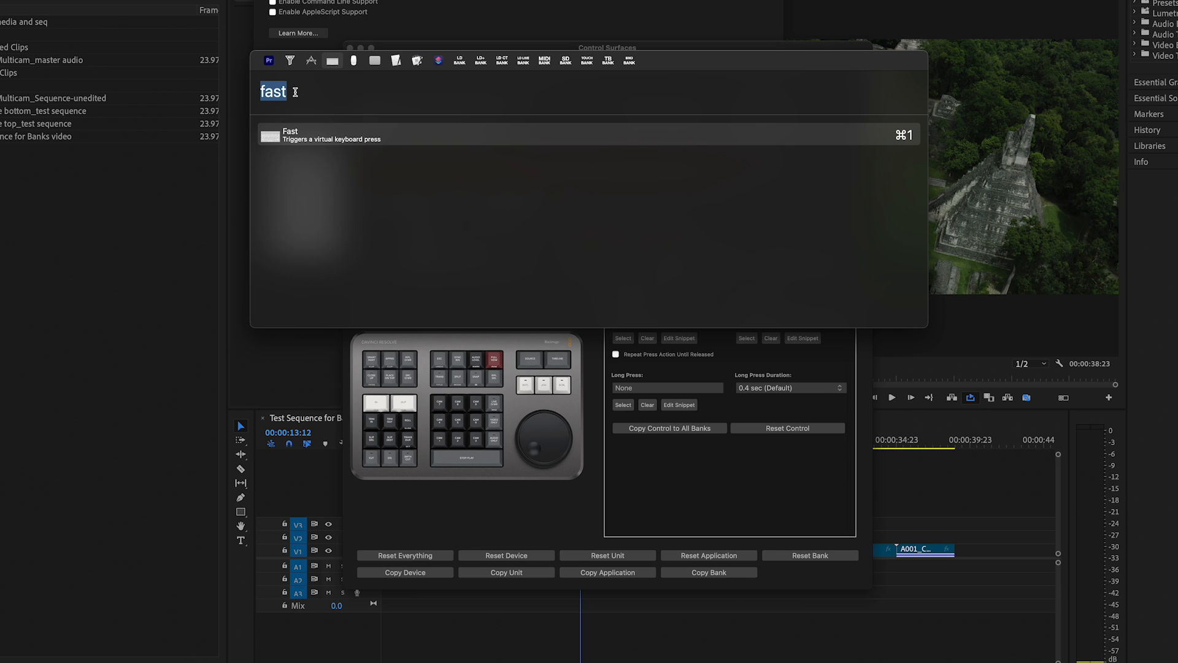
pyautogui.press('BackSpace')
pyautogui.click(297, 135)
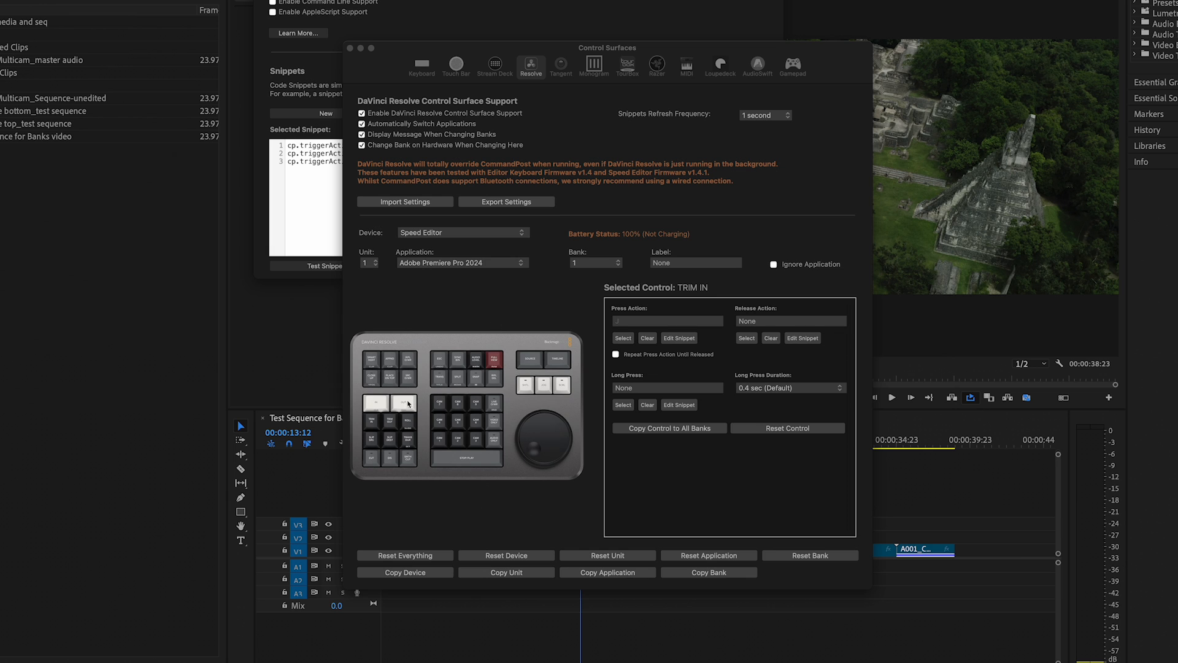
# Assign the K virtual keyboard press to the TRIM OUT key's press action in bank 1.
pyautogui.click(389, 423)
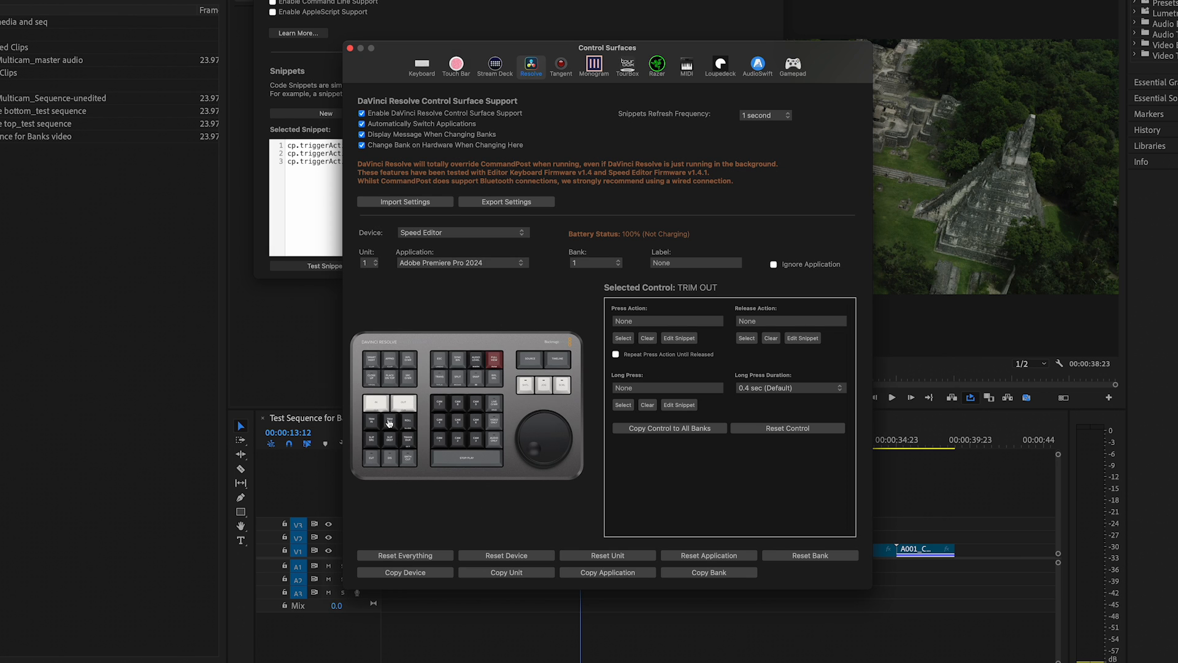
pyautogui.click(622, 338)
pyautogui.write('k')
pyautogui.click(319, 132)
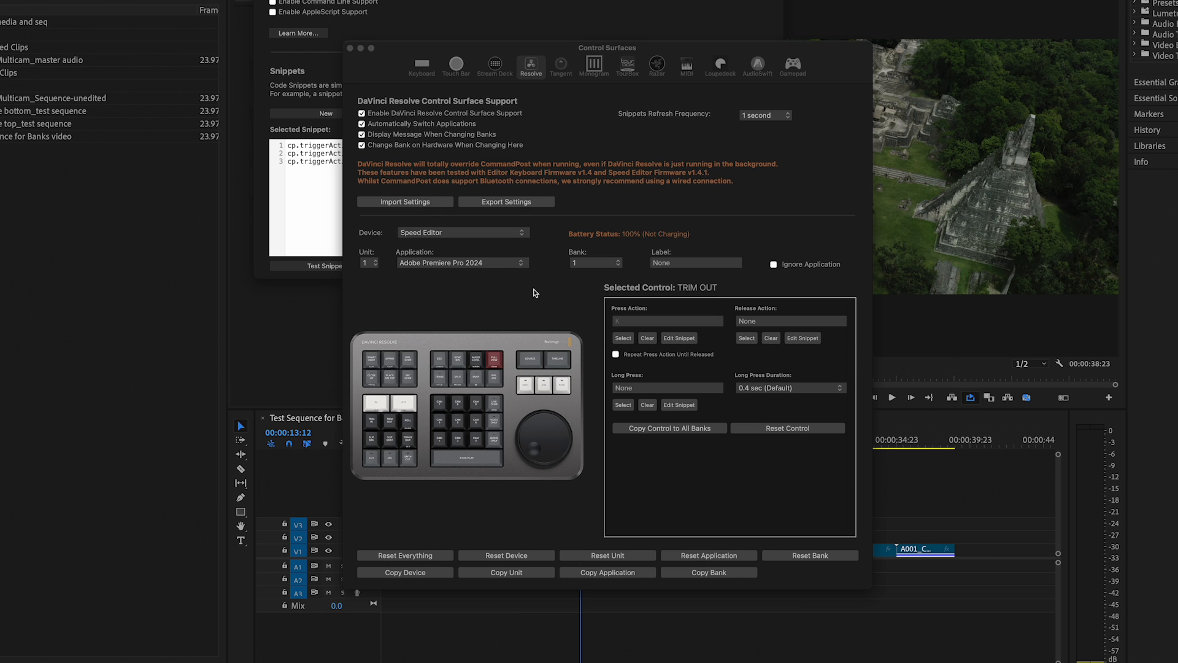
# Assign the L virtual keyboard press to the ROLL key's press action in bank 1.
pyautogui.click(413, 417)
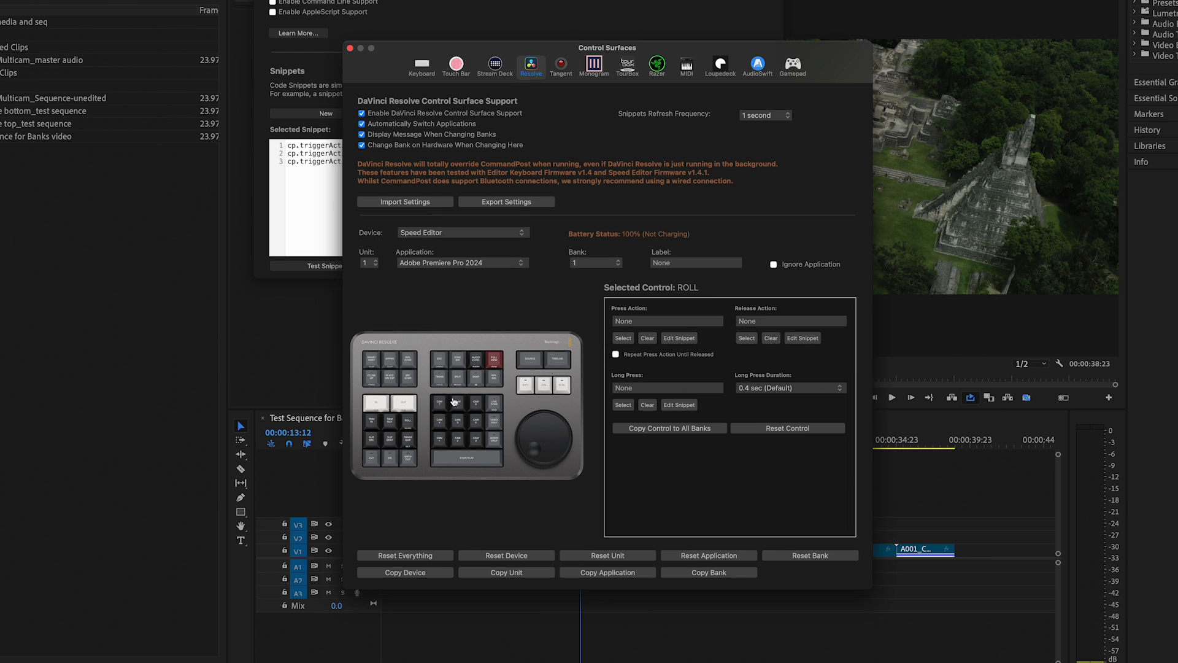
pyautogui.click(624, 340)
pyautogui.write('l')
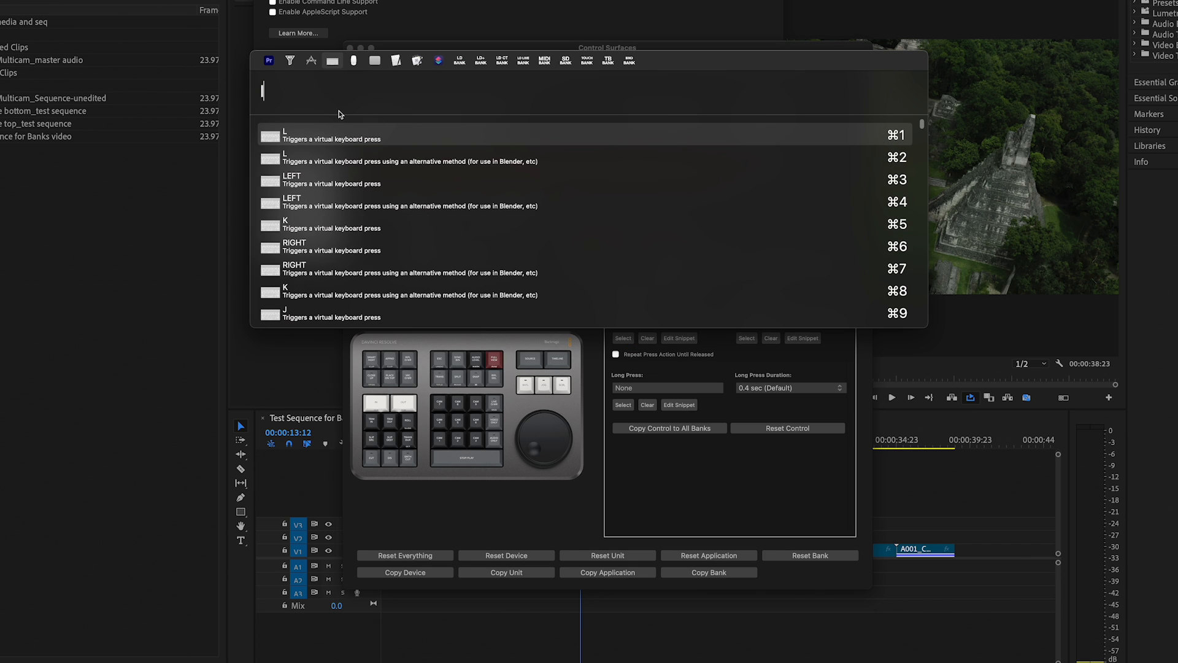
pyautogui.click(330, 127)
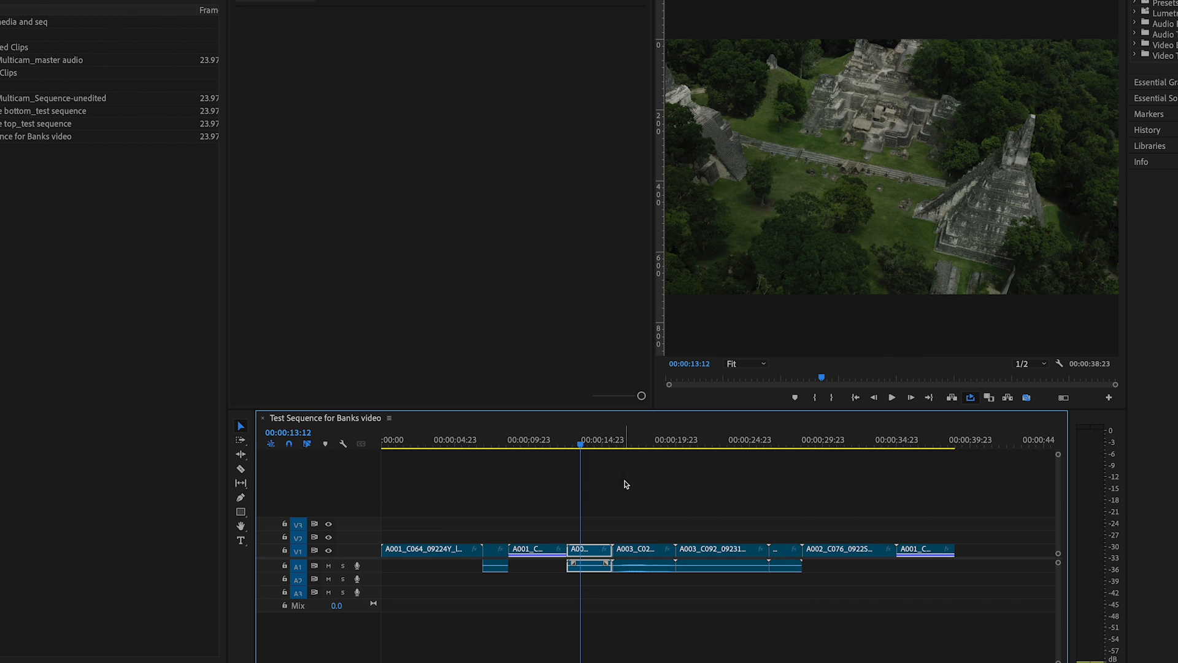
# In Premiere Pro, test the new J, K and L keys by shuttling the sequence forward and in reverse, and stop playback.
pyautogui.click(595, 422)
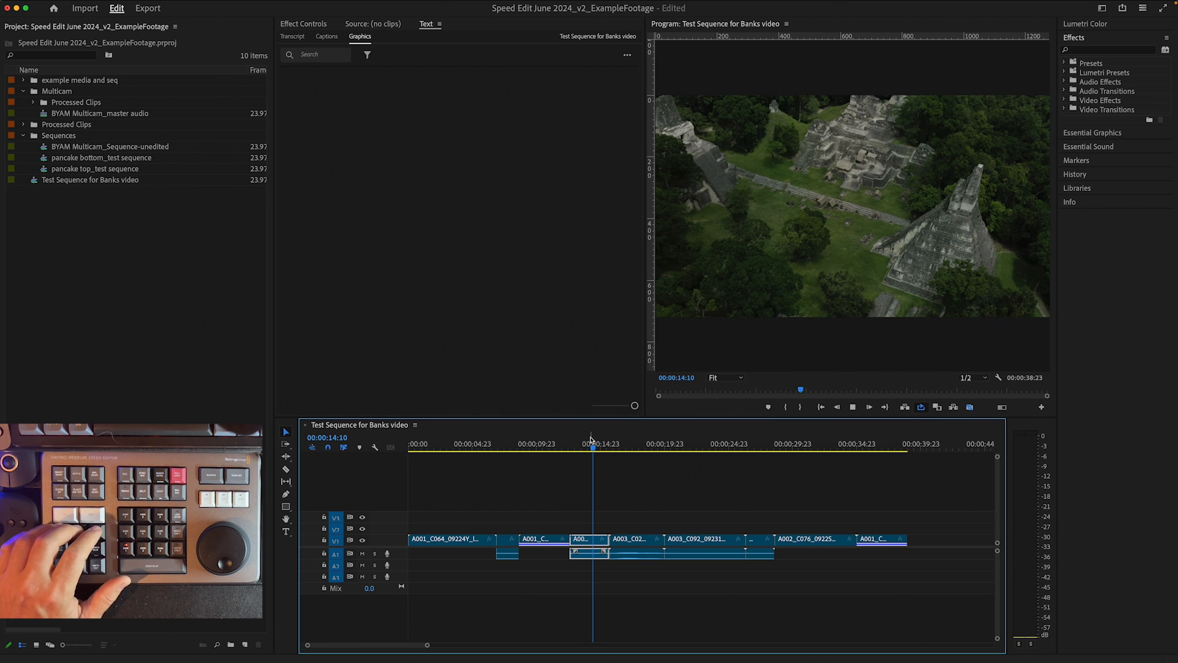
pyautogui.press('l')
pyautogui.press('k')
pyautogui.press('j')
pyautogui.press('j')
pyautogui.press('j')
pyautogui.press('k')
pyautogui.press('l')
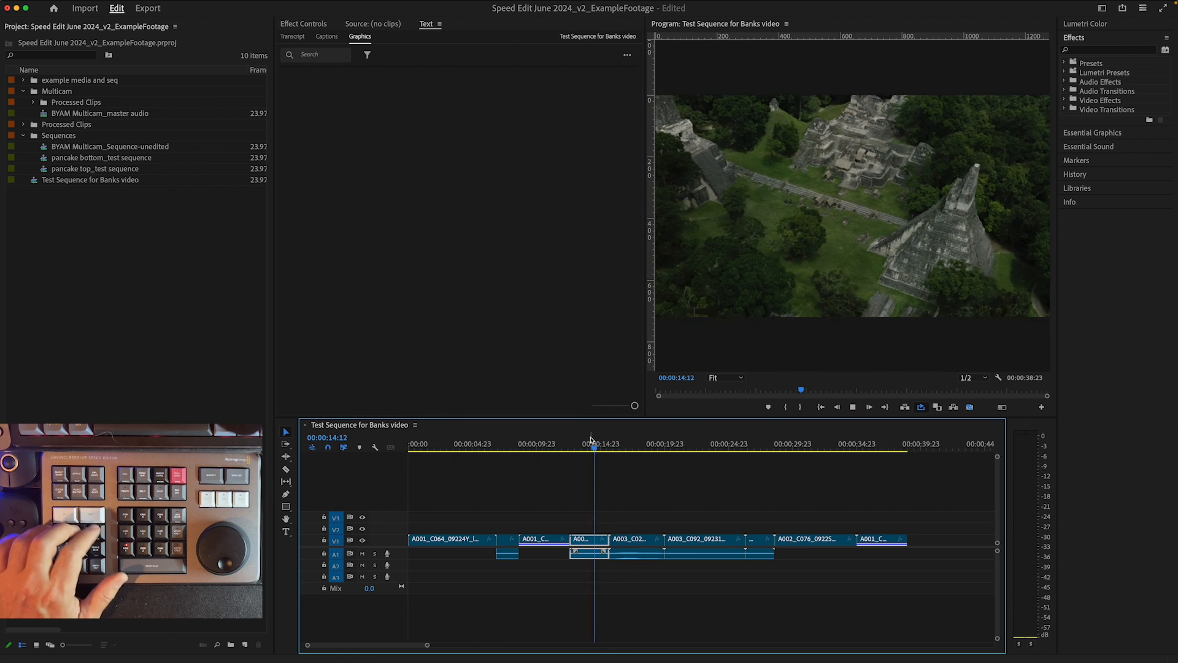
pyautogui.press('l')
pyautogui.press('l')
pyautogui.press('l')
pyautogui.press('l')
pyautogui.press('k')
pyautogui.press('j')
pyautogui.press('j')
pyautogui.press('j')
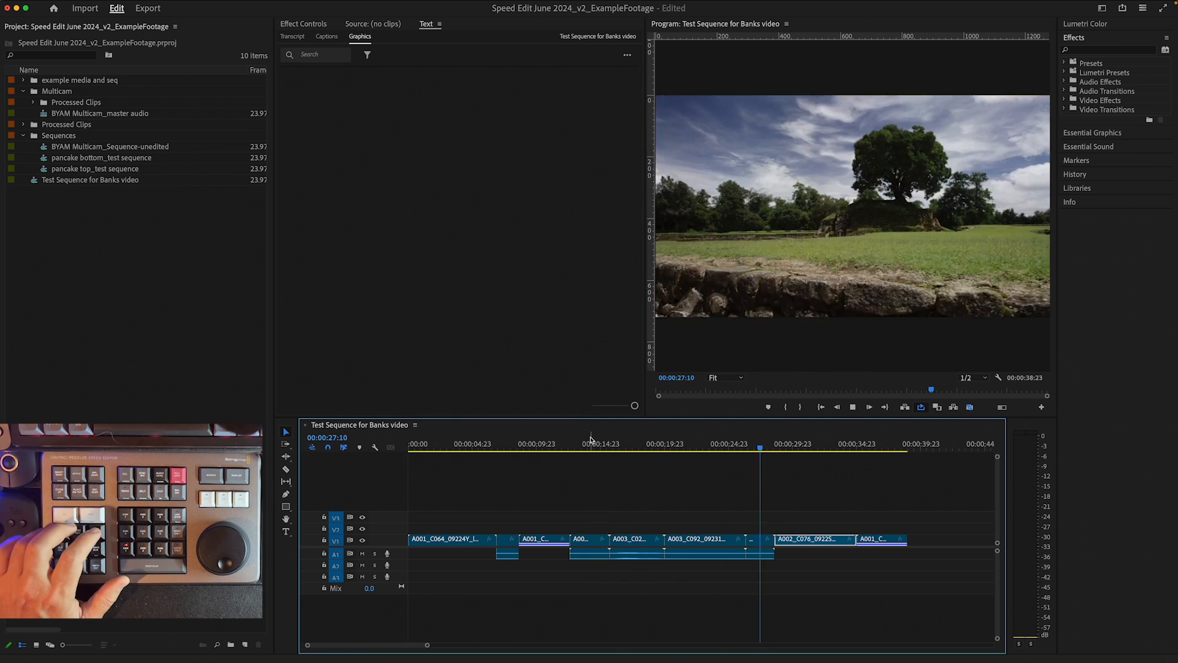
pyautogui.press('k')
pyautogui.press('l')
pyautogui.press('l')
pyautogui.press('l')
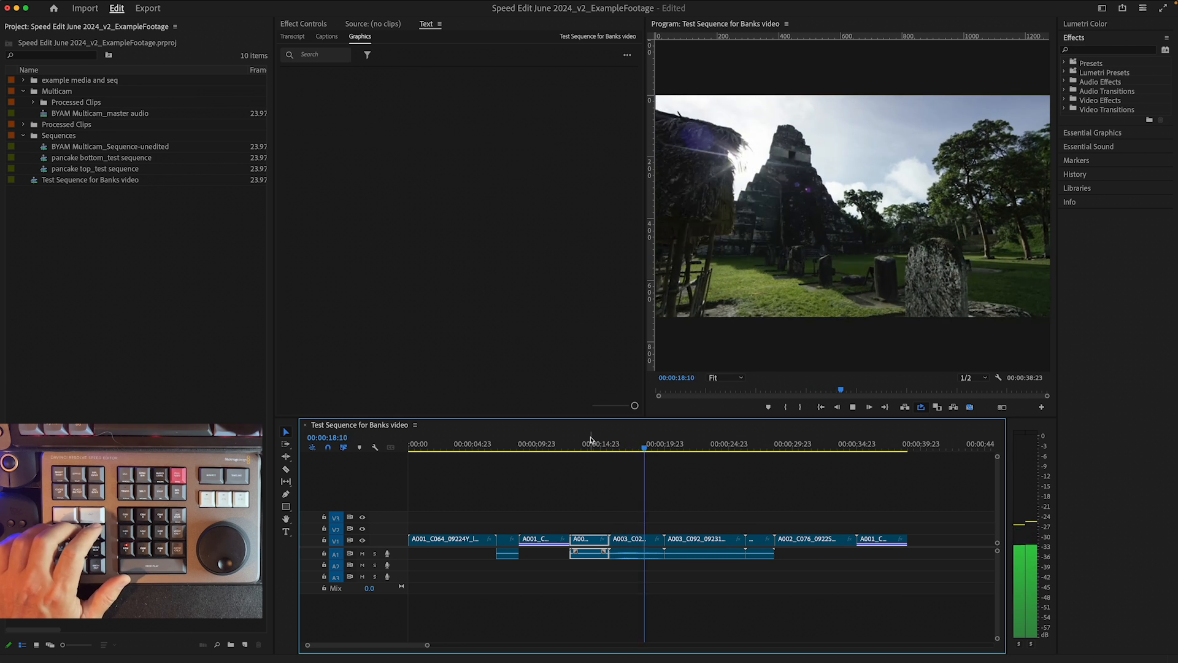
pyautogui.press('j')
pyautogui.press('j')
pyautogui.press('j')
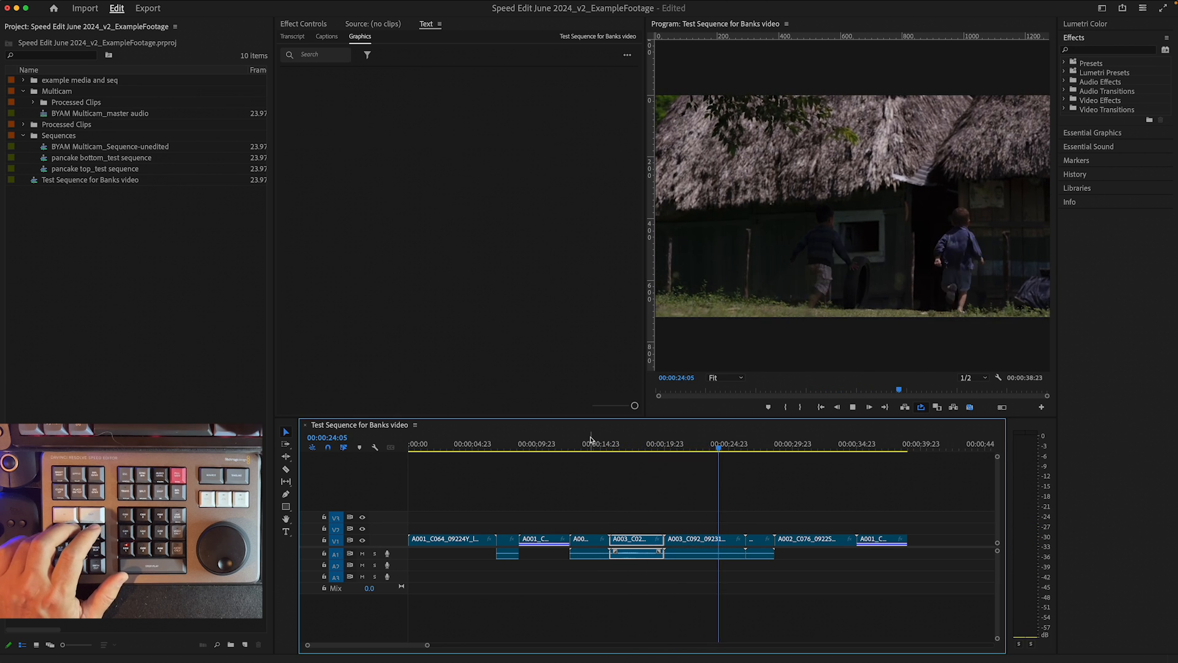
pyautogui.press('k')
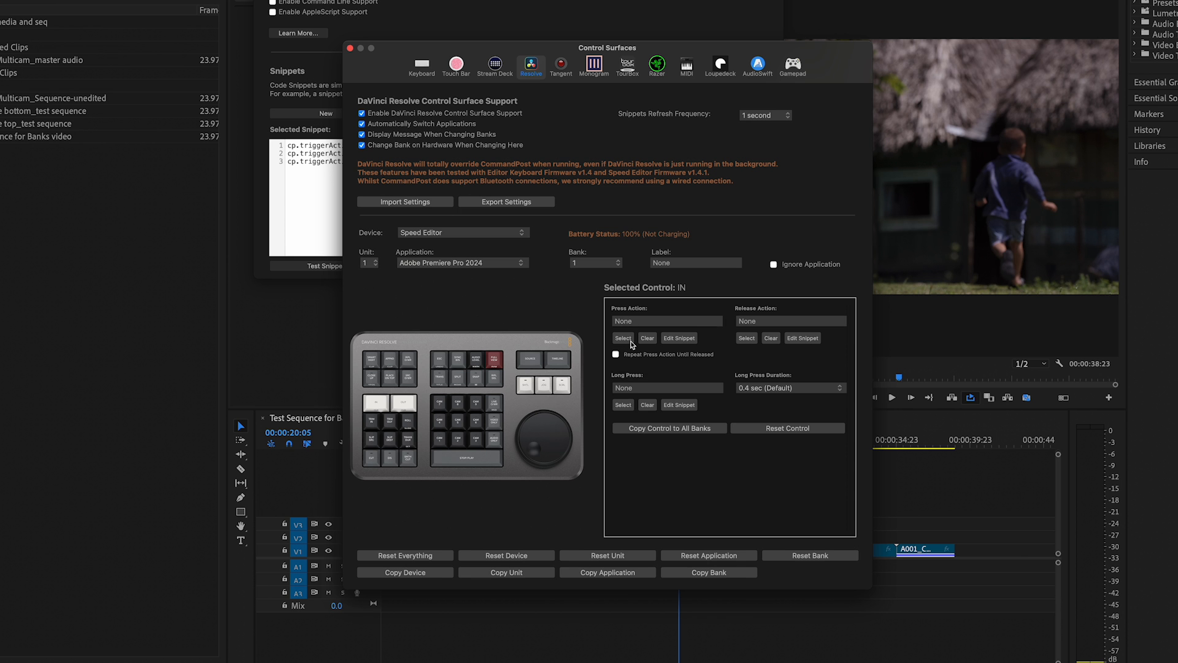
# In CommandPost, assign the I virtual keyboard press to the IN key's press action in bank 1.
pyautogui.click(623, 338)
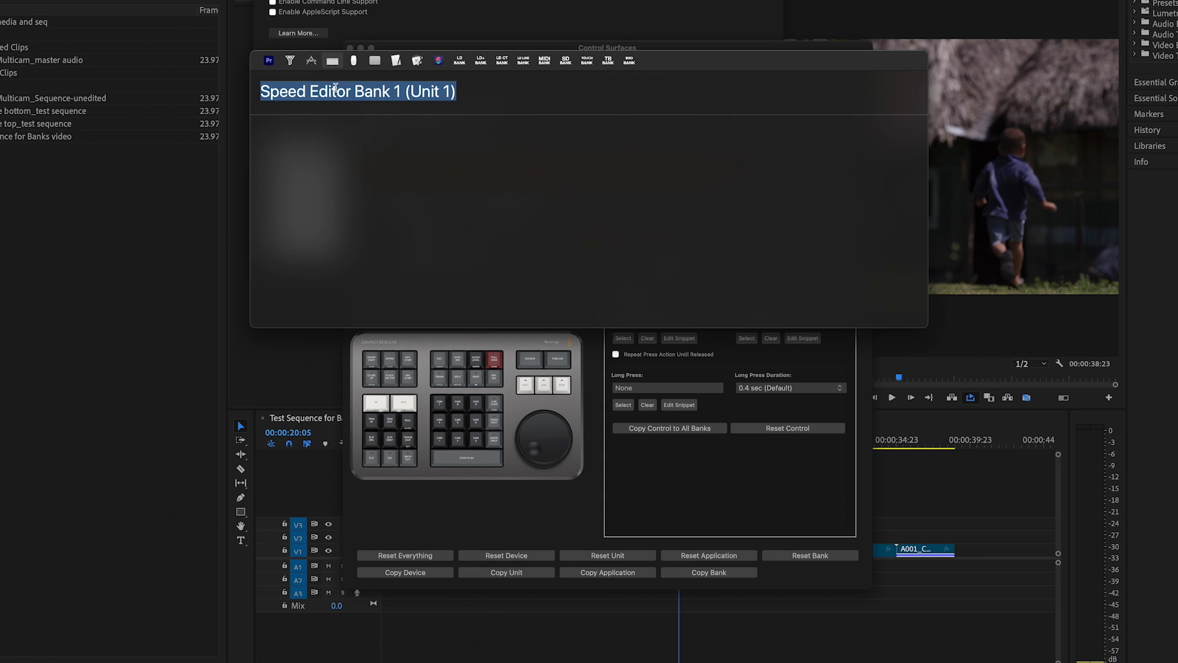
pyautogui.press('BackSpace')
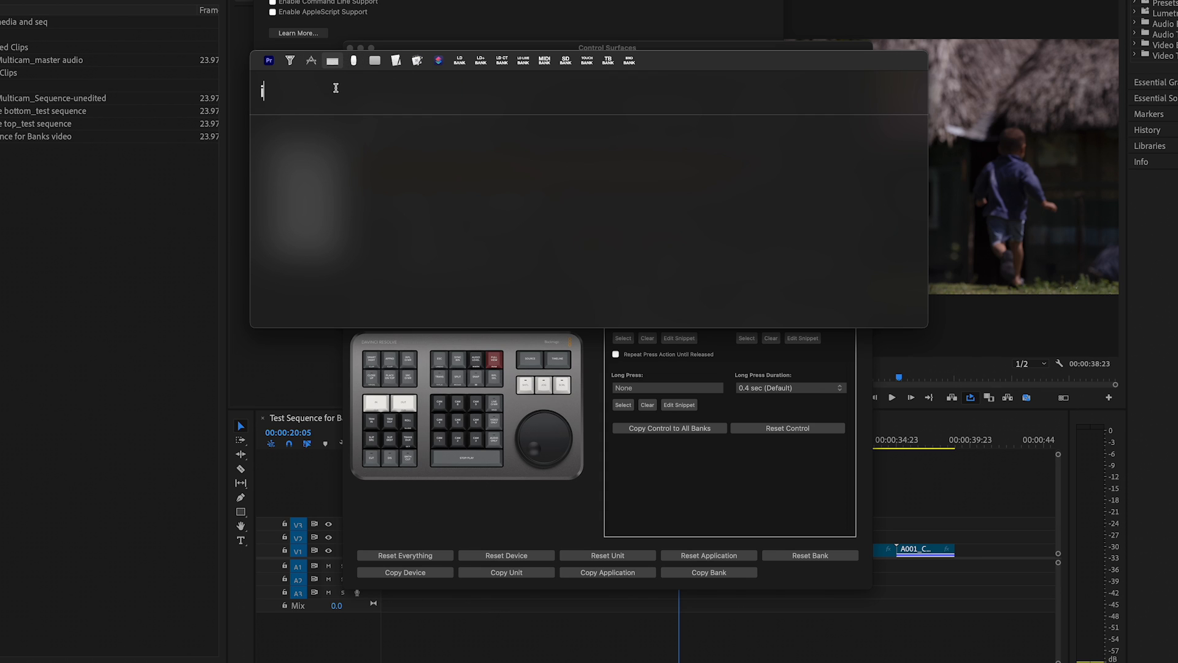
pyautogui.click(324, 129)
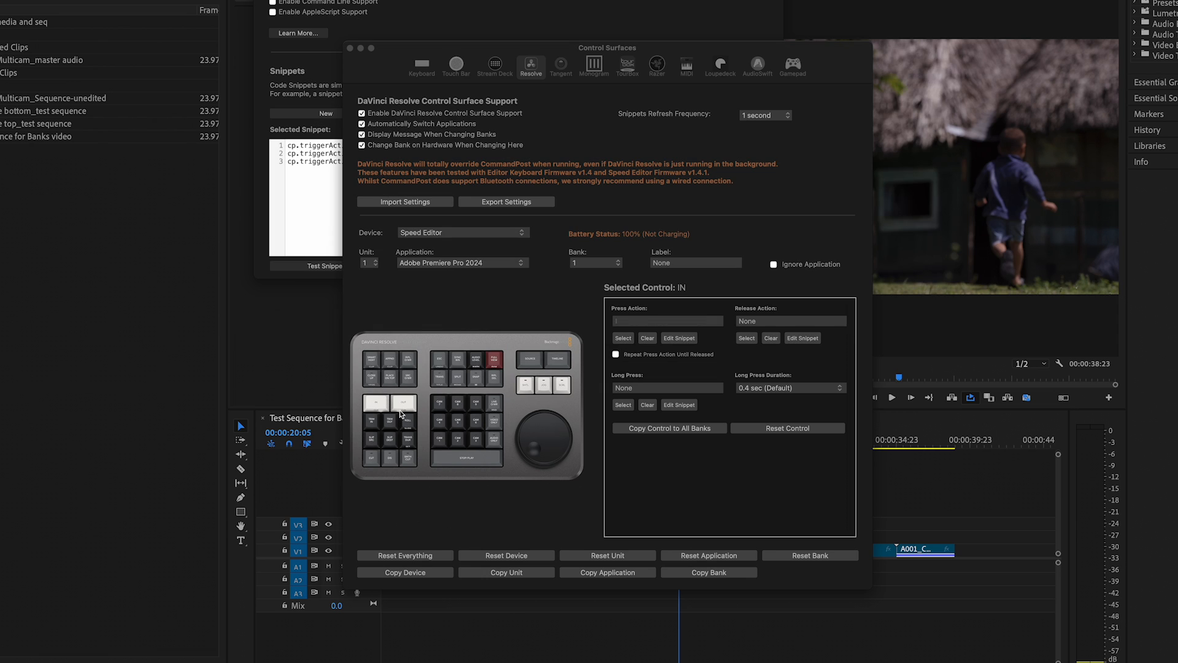
# Assign the O virtual keyboard press to the OUT key's press action in bank 1.
pyautogui.click(405, 404)
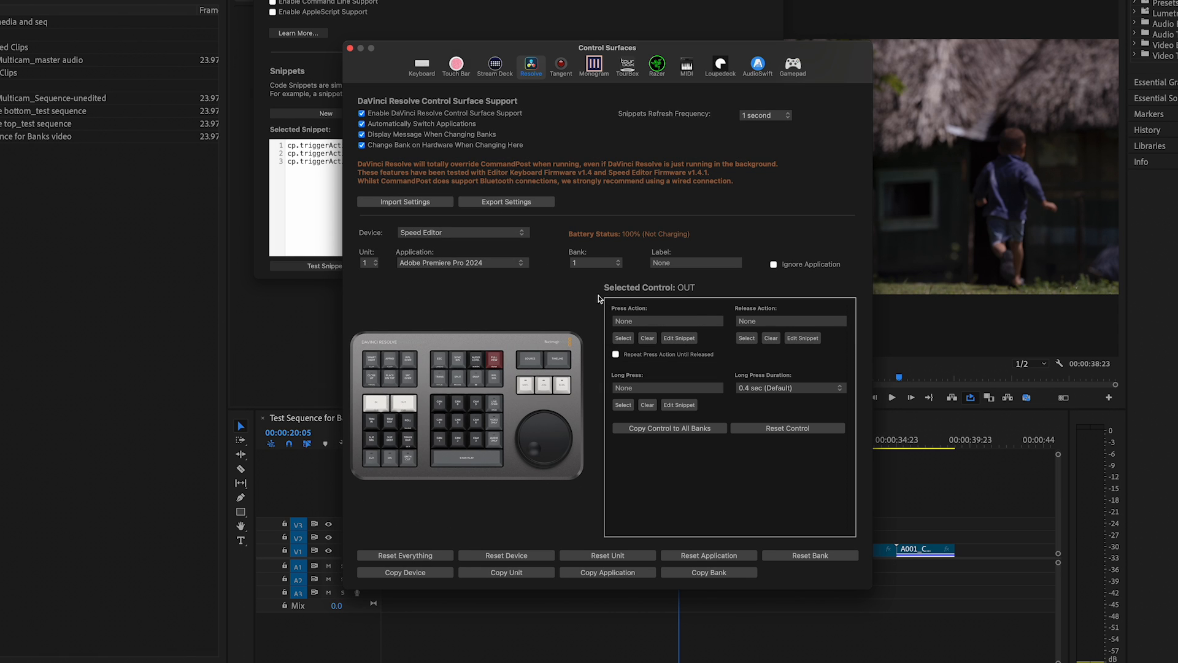
pyautogui.click(625, 338)
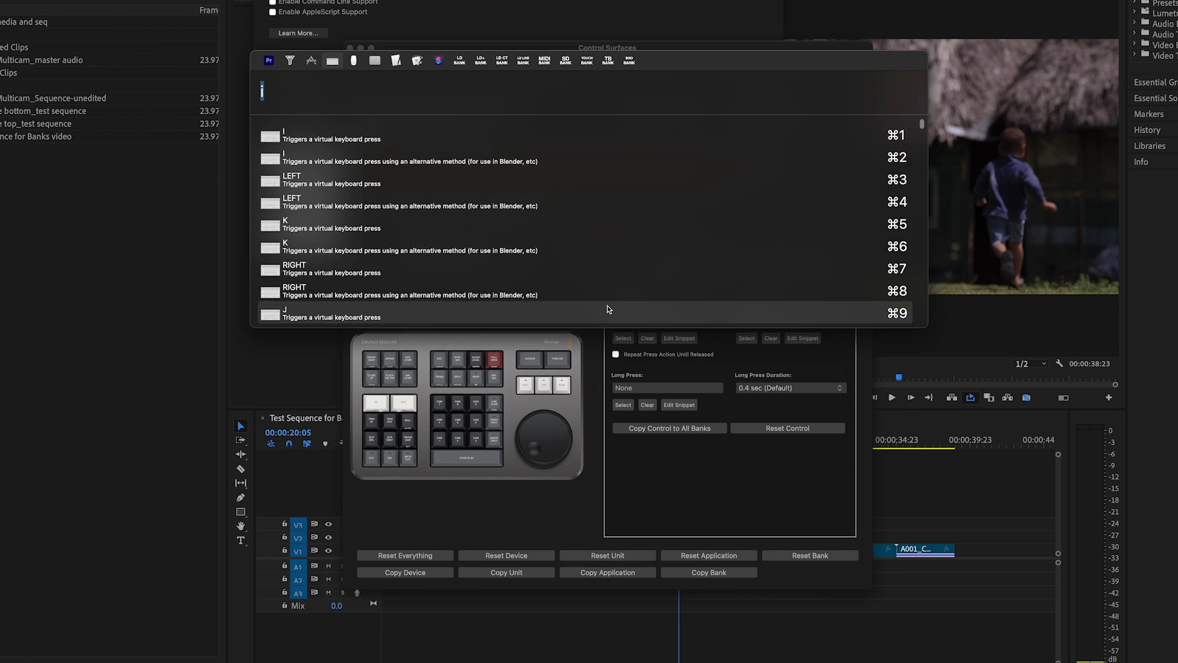
pyautogui.write('o')
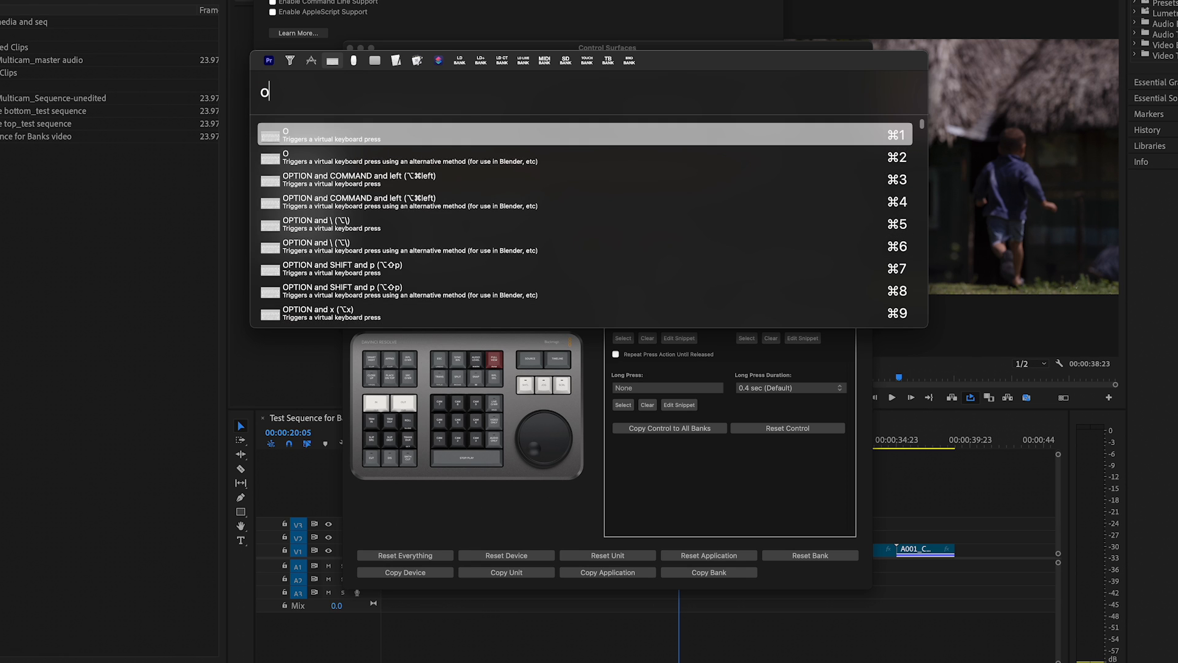
pyautogui.click(393, 140)
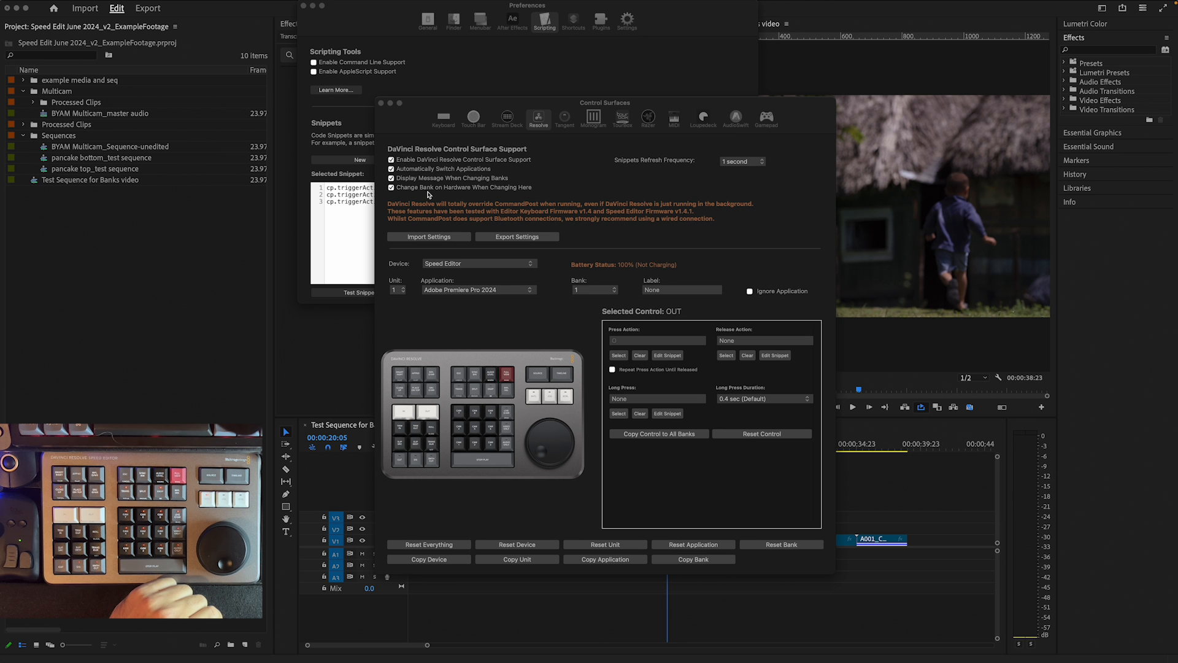
# In Premiere Pro, test the new keys by marking an in point at 00:00:15:21 and an out point at 00:00:23:15 in the sequence.
pyautogui.click(372, 449)
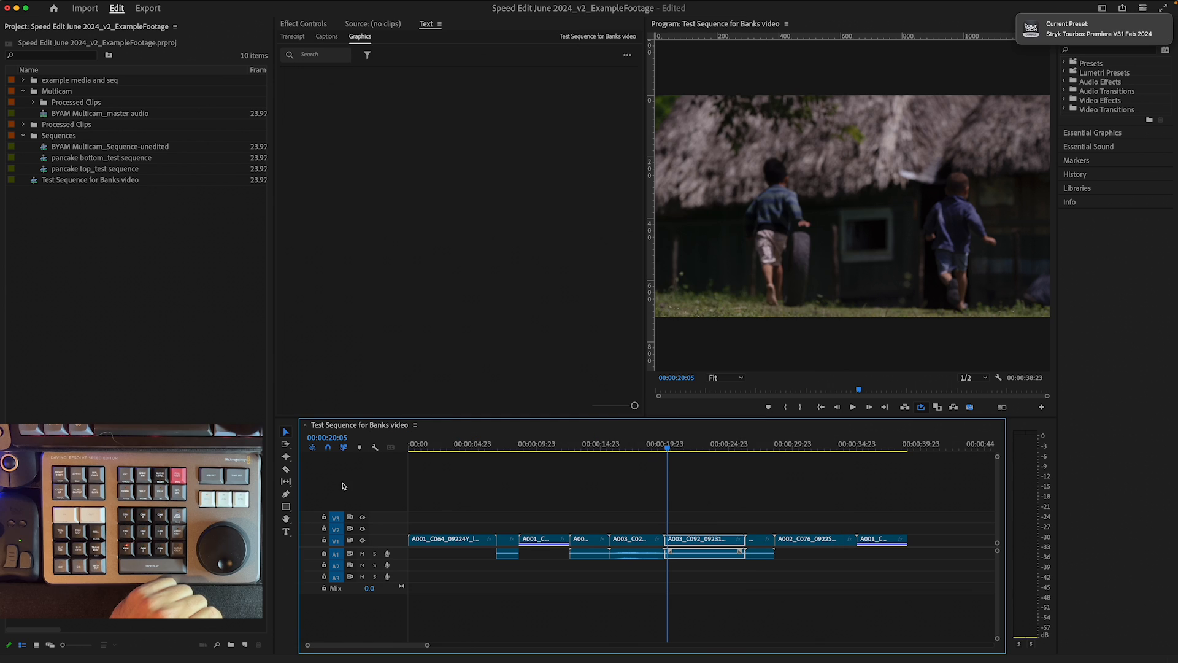
pyautogui.click(596, 449)
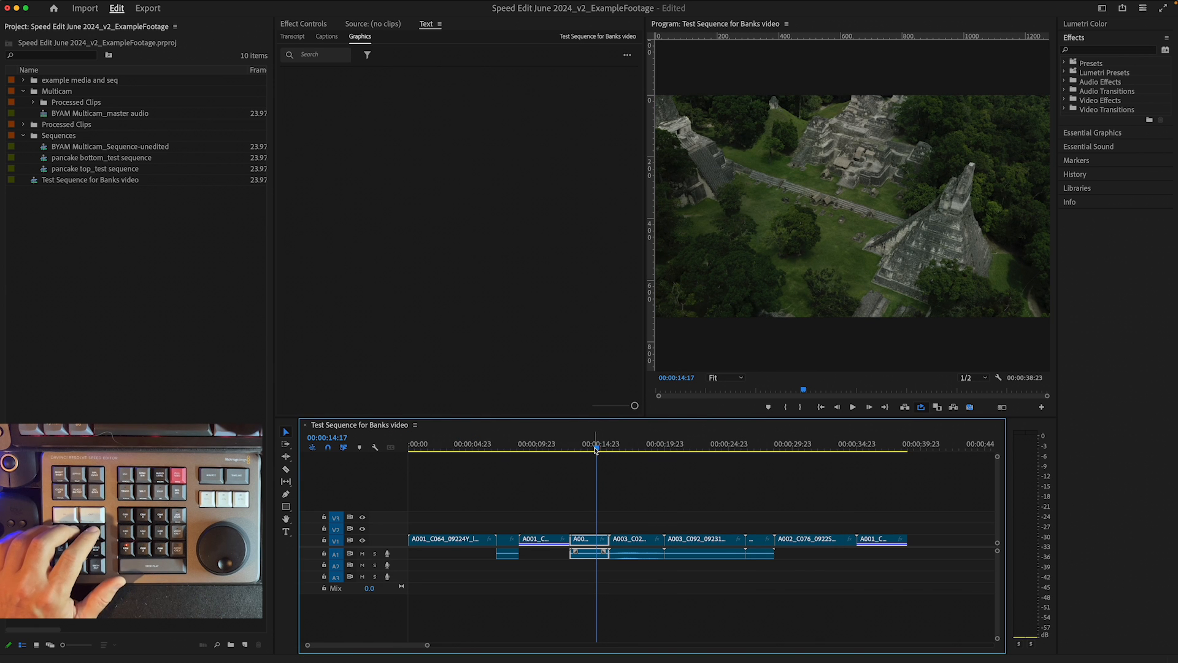
pyautogui.press('space')
pyautogui.press('space')
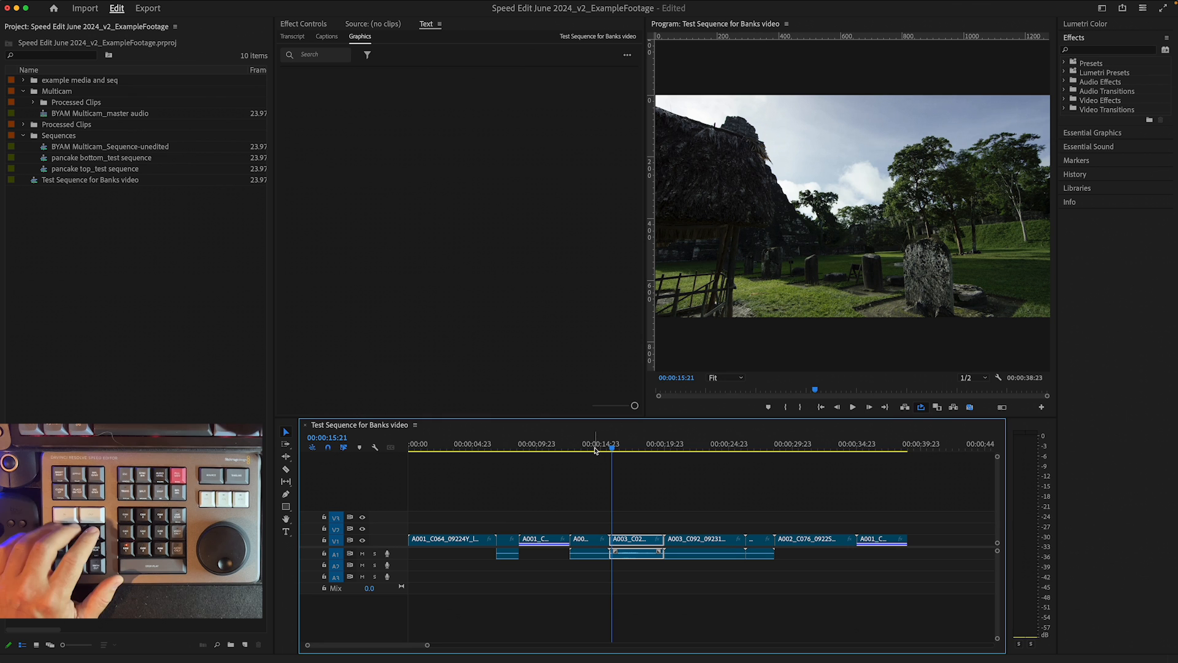
pyautogui.press('i')
pyautogui.press('space')
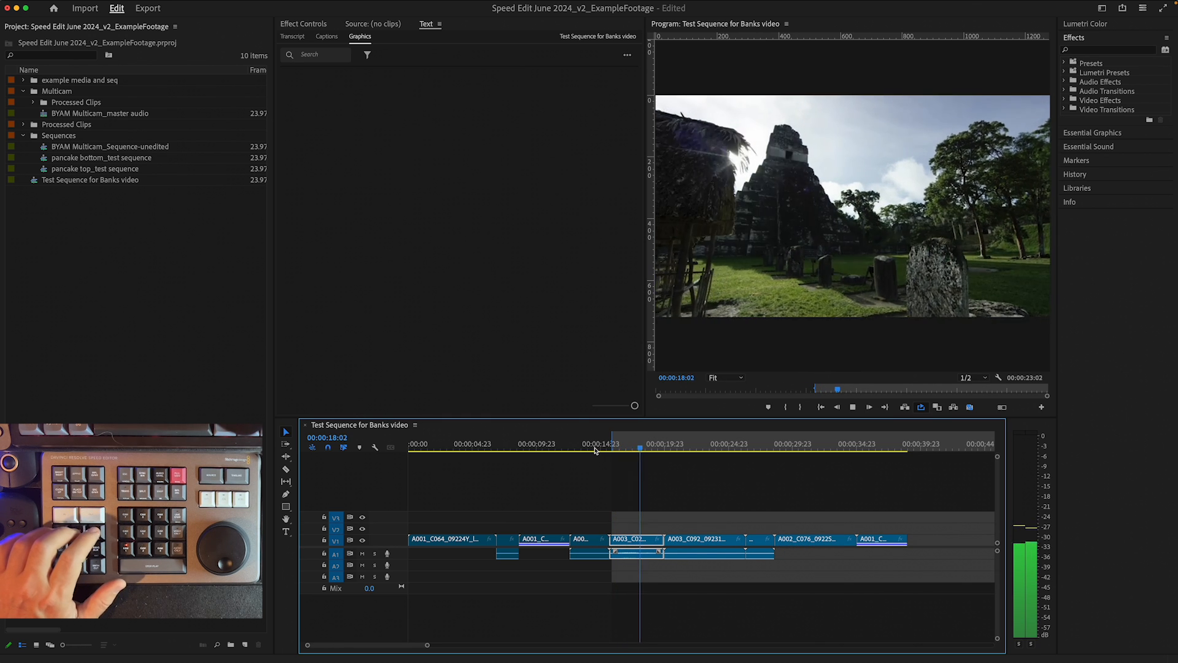
pyautogui.press('space')
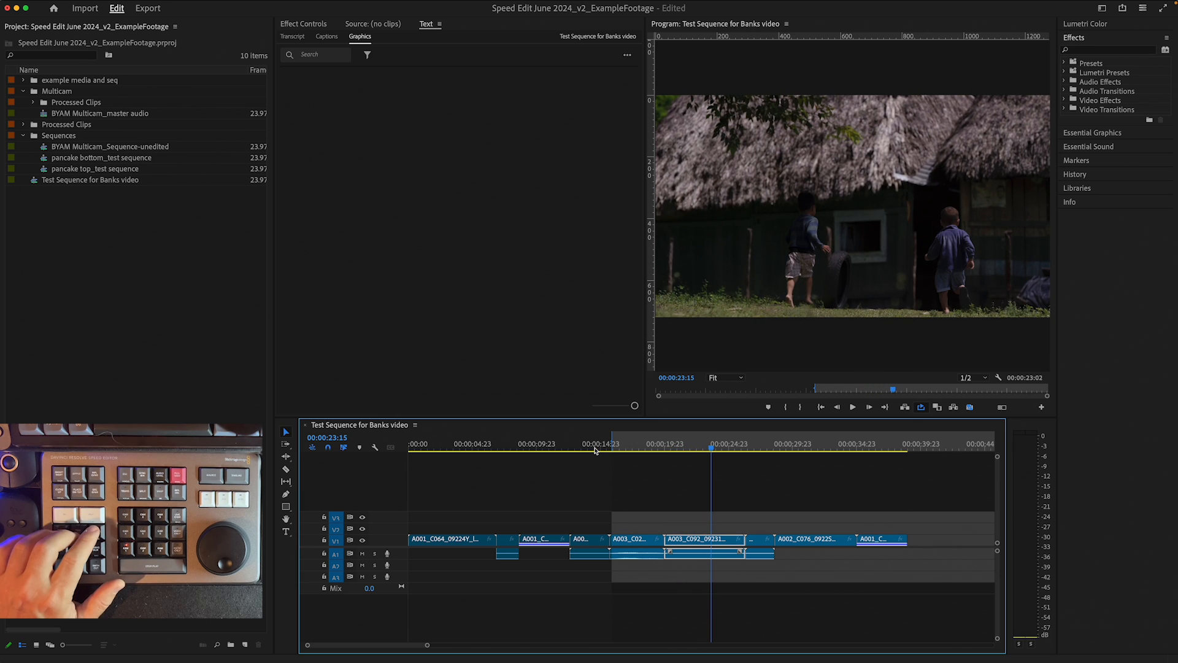
pyautogui.press('o')
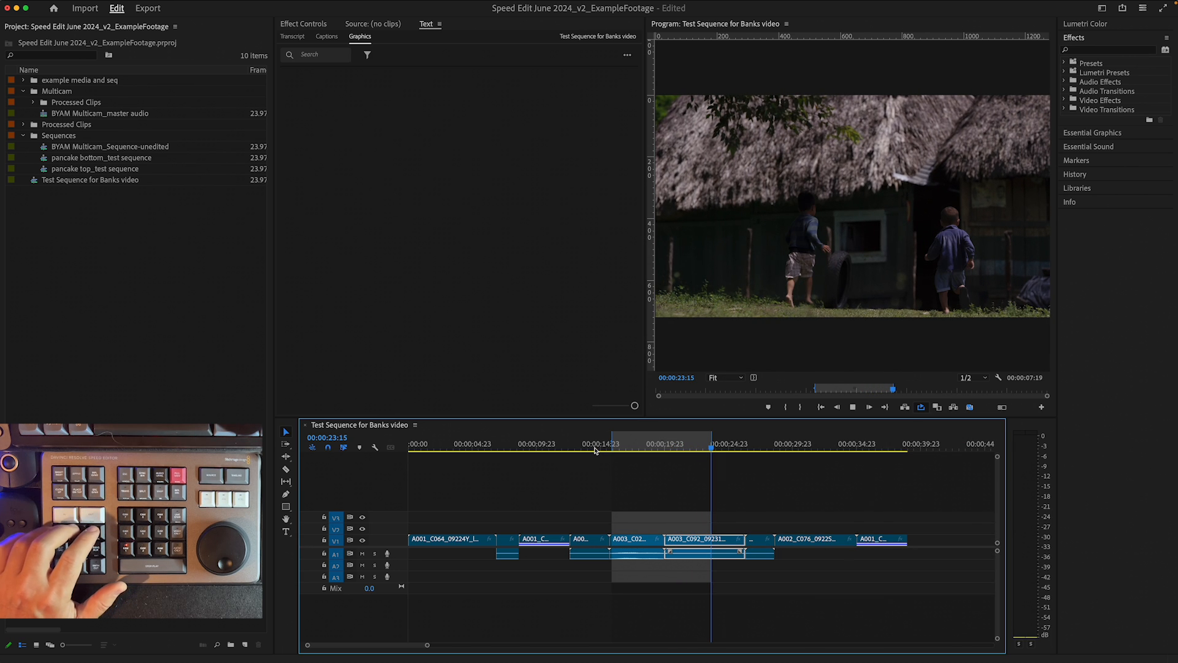
pyautogui.click(627, 449)
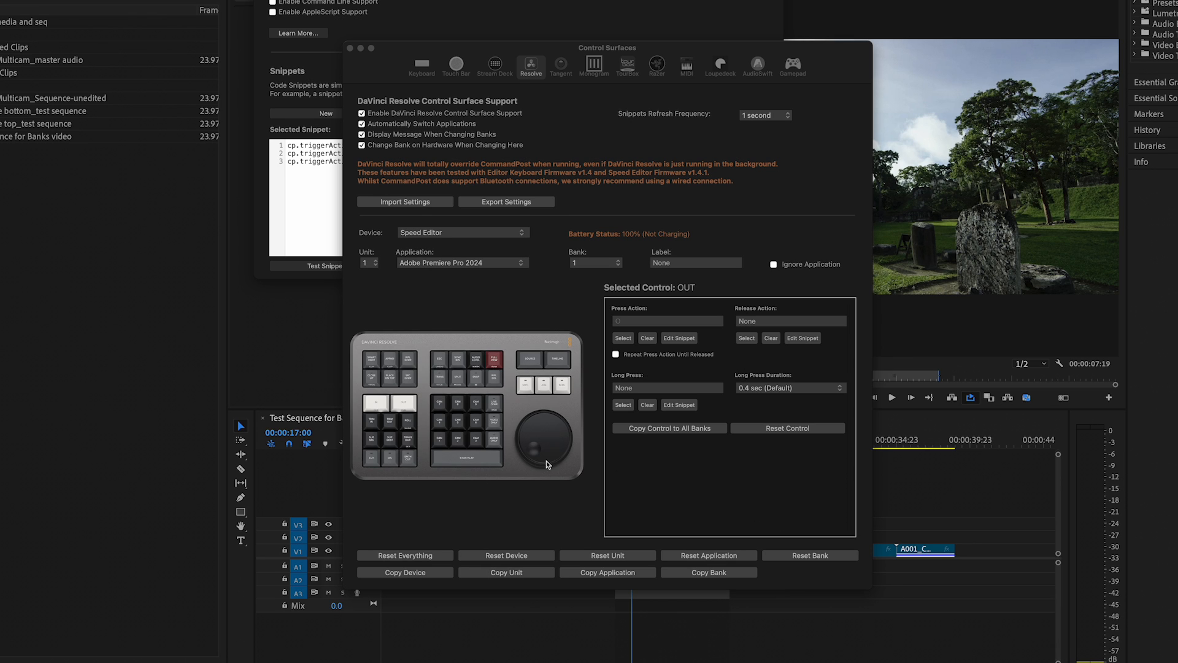
# In CommandPost, assign the OPTION and i virtual keyboard press to the IN key's long press in bank 1.
pyautogui.click(377, 410)
pyautogui.click(377, 409)
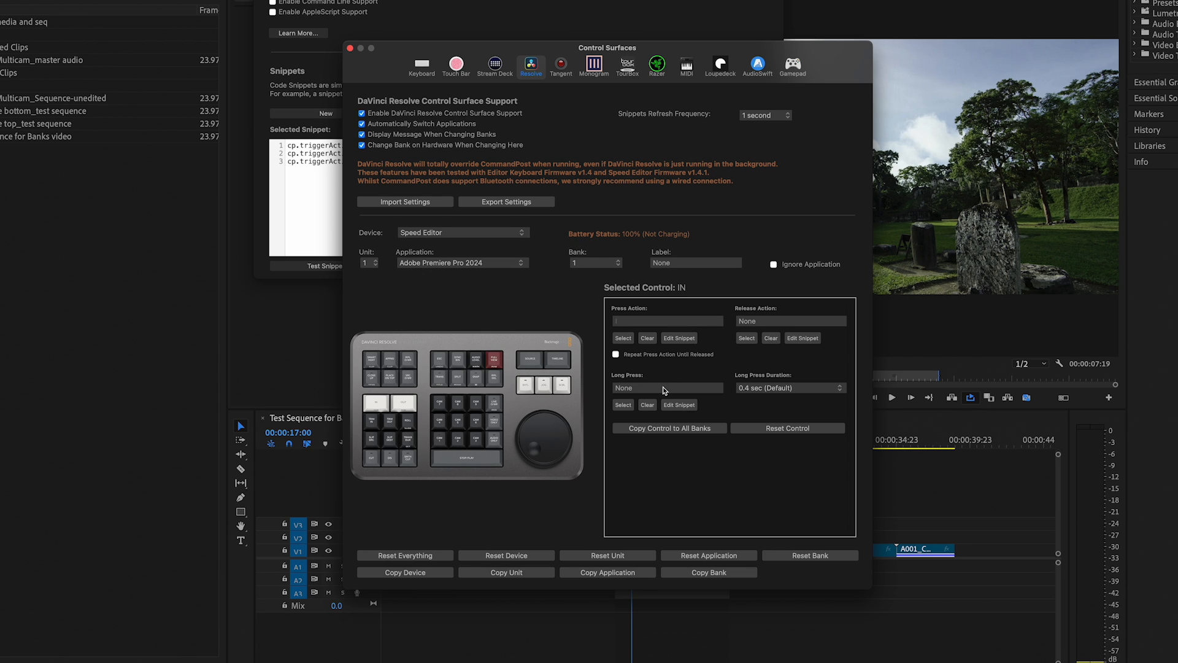
pyautogui.click(622, 405)
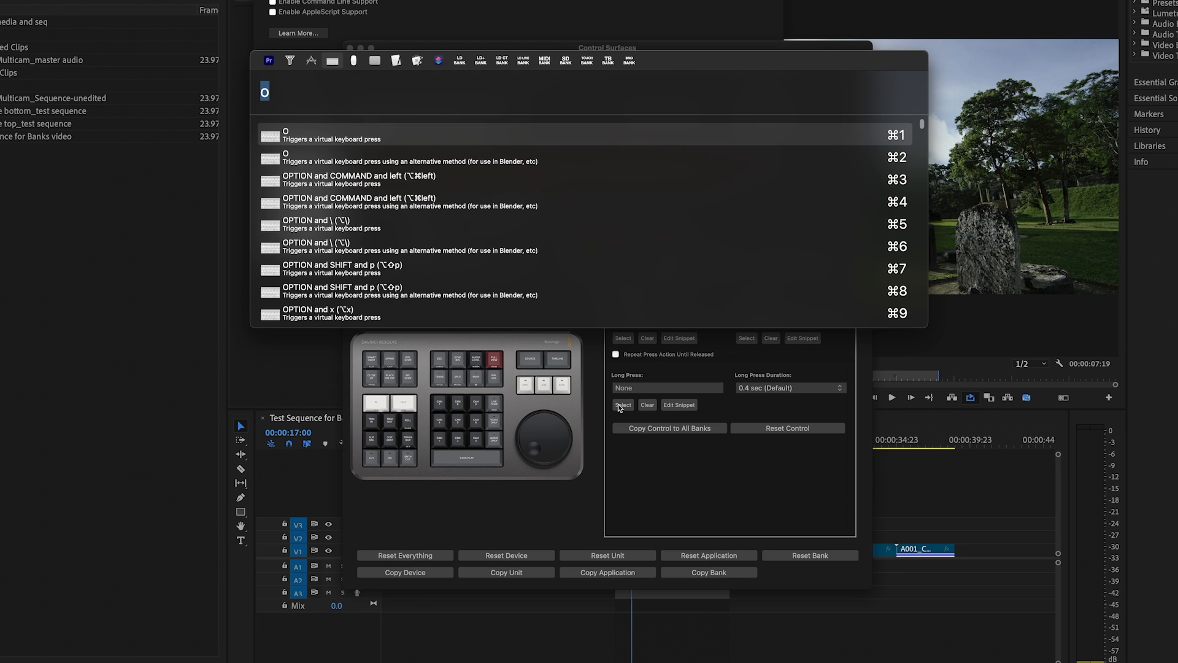
pyautogui.write('option ')
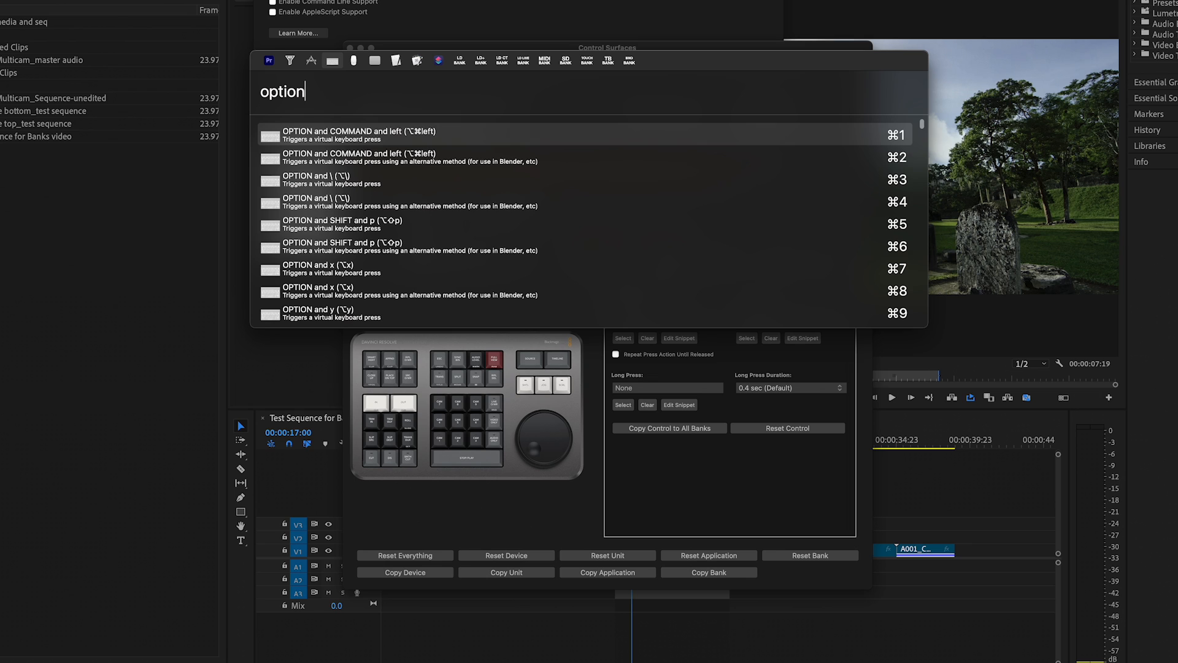
pyautogui.write('and I')
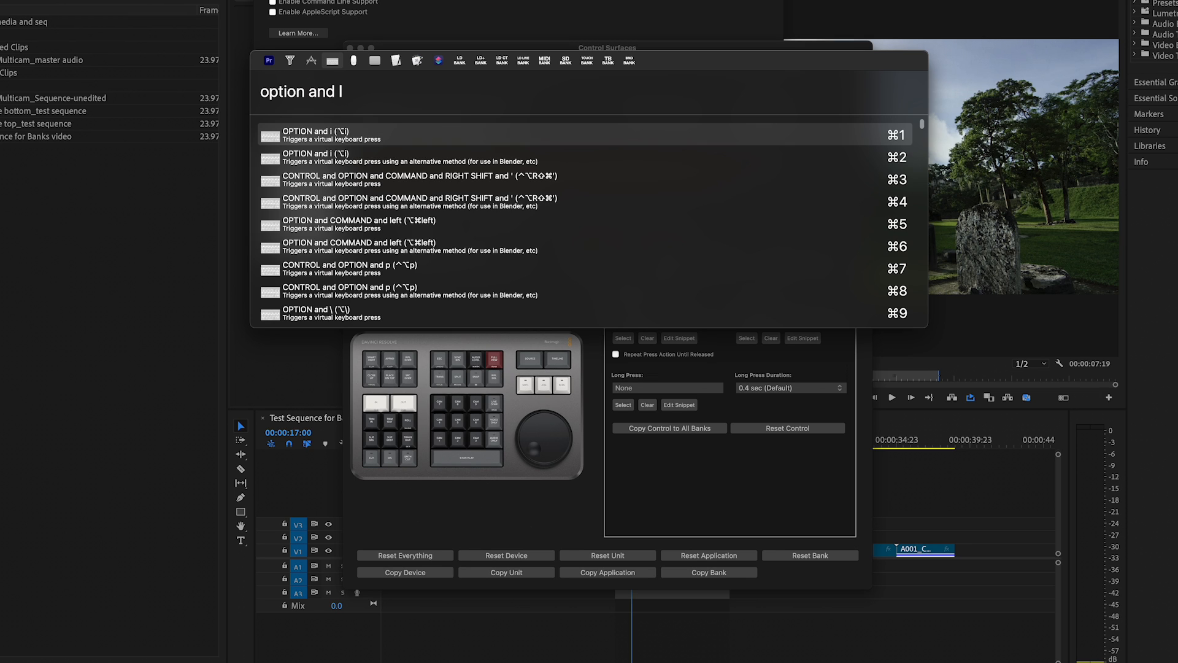
pyautogui.press('Return')
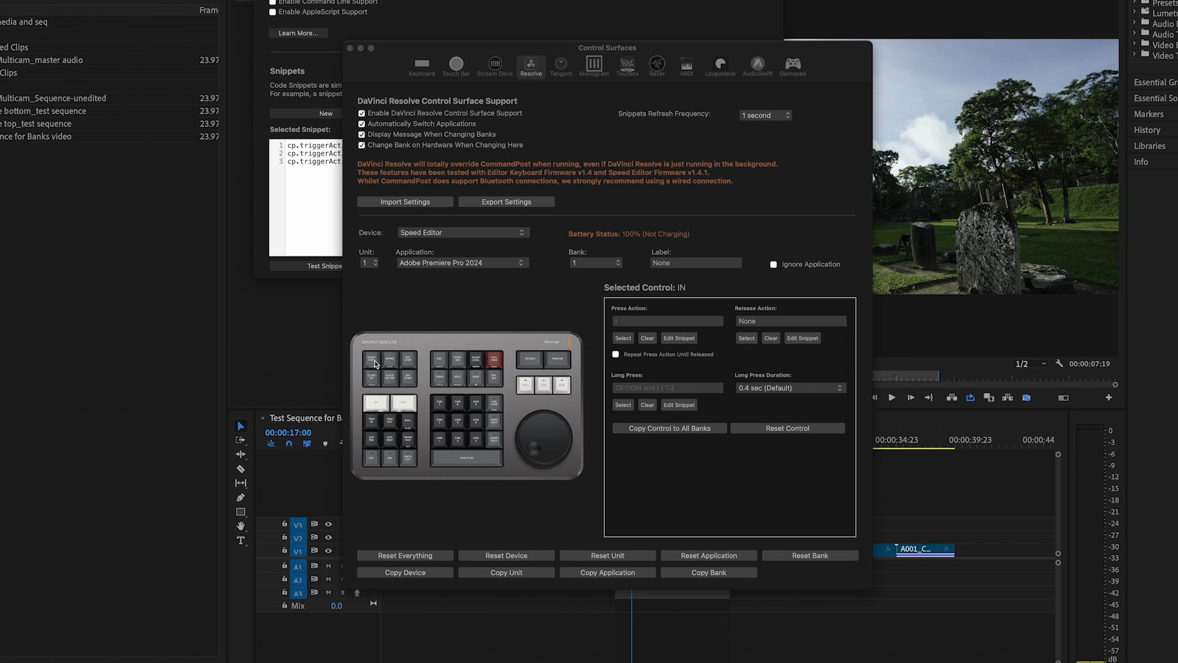
# Assign the OPTION and o virtual keyboard press to the OUT key's long press in bank 1.
pyautogui.click(400, 403)
pyautogui.click(620, 404)
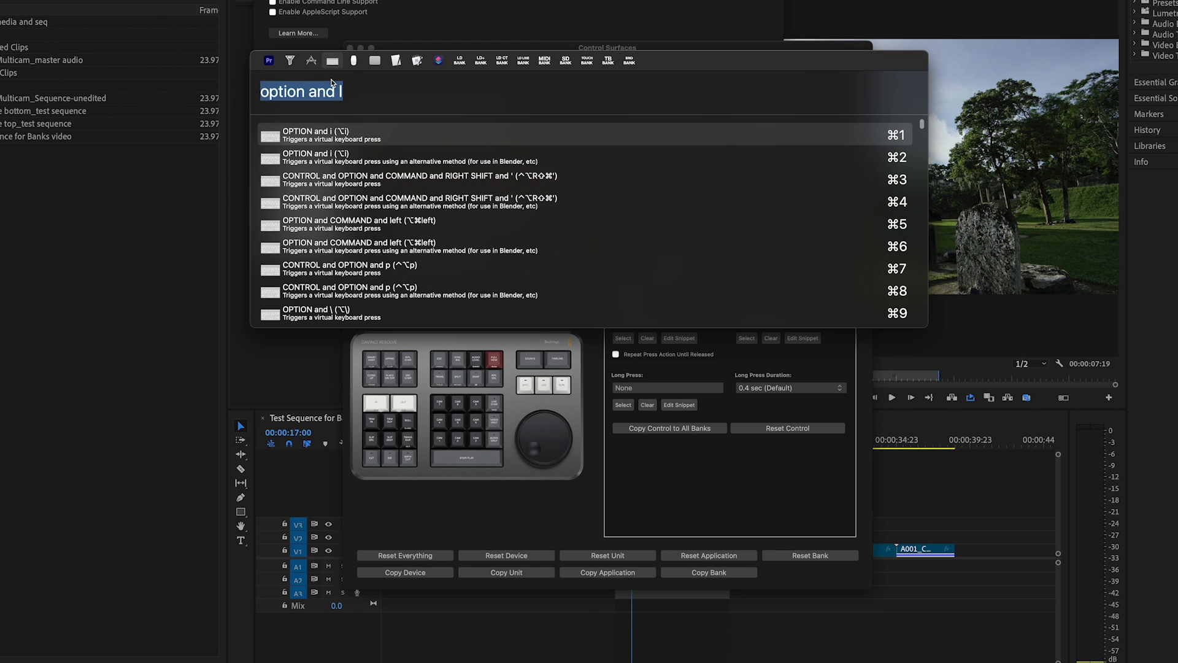
pyautogui.click(337, 91)
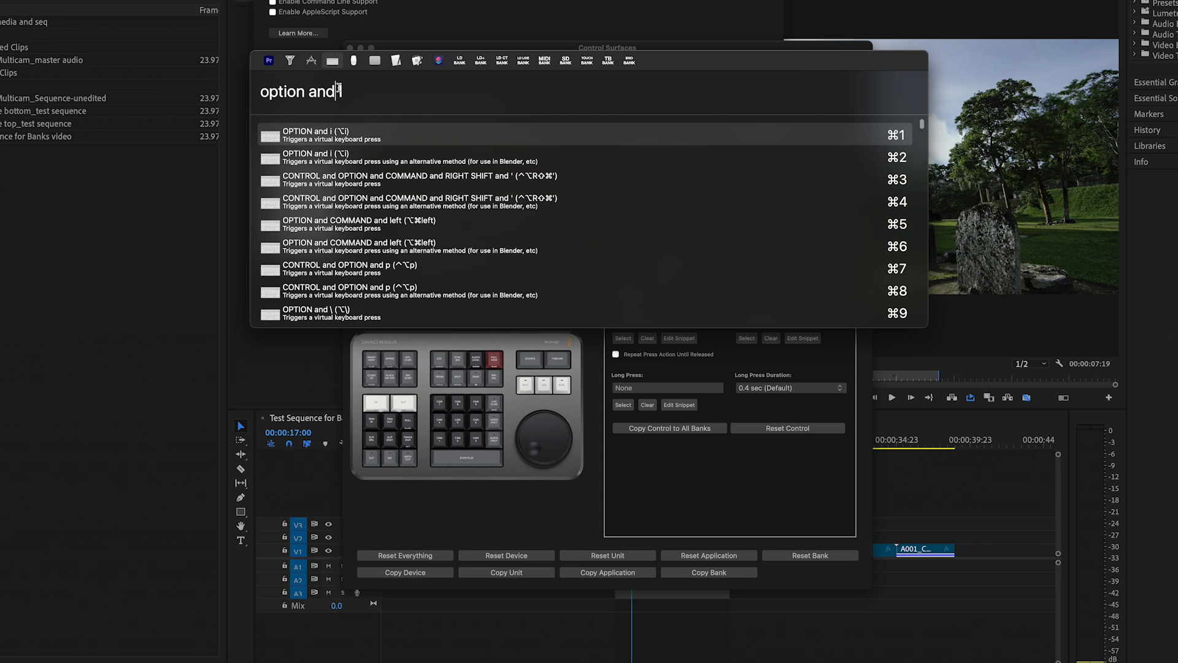
pyautogui.write('o')
pyautogui.press('Return')
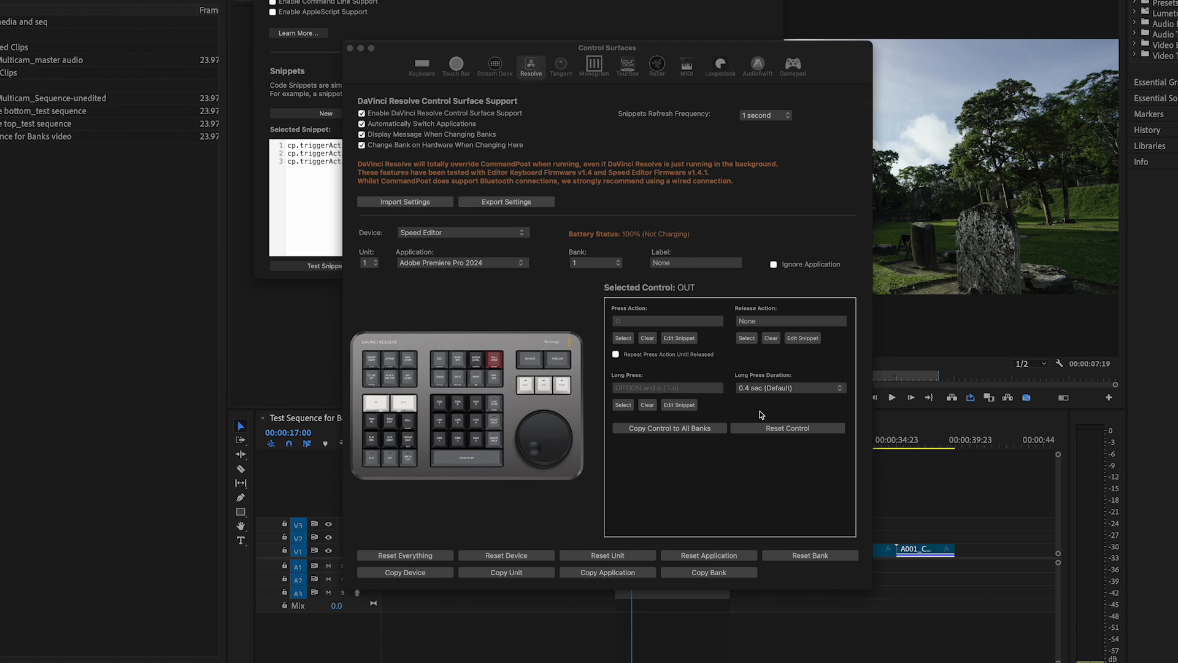
# In Premiere Pro, test the long presses by clearing the sequence's in point and out point.
pyautogui.click(910, 492)
pyautogui.click(668, 453)
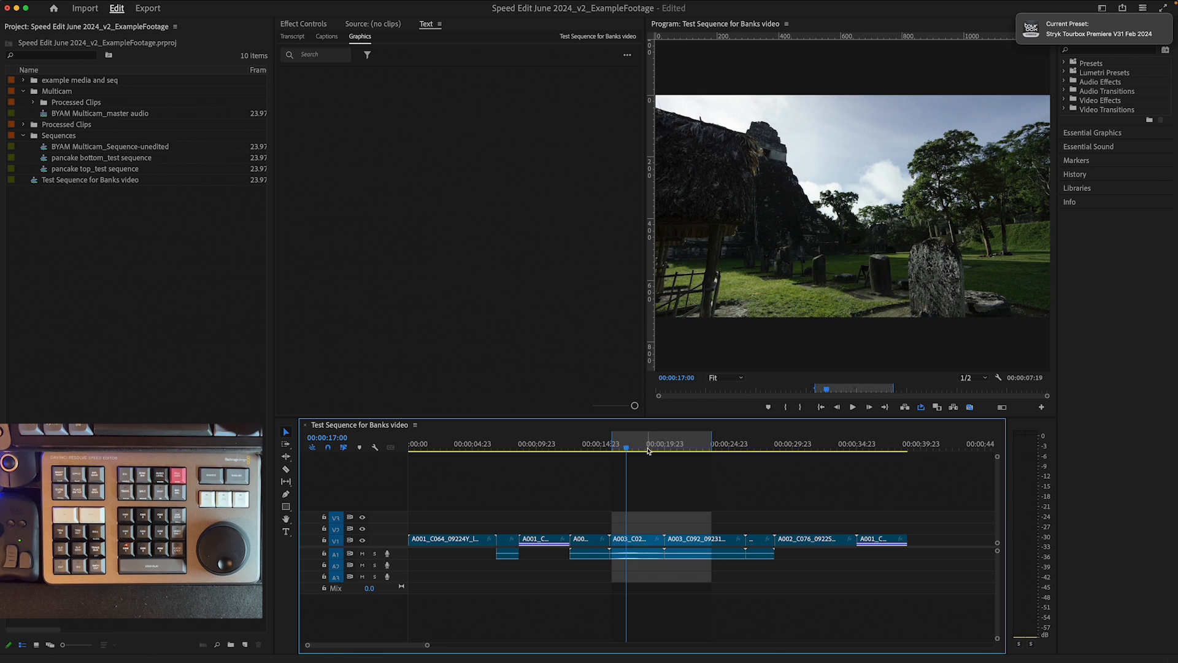
pyautogui.click(647, 451)
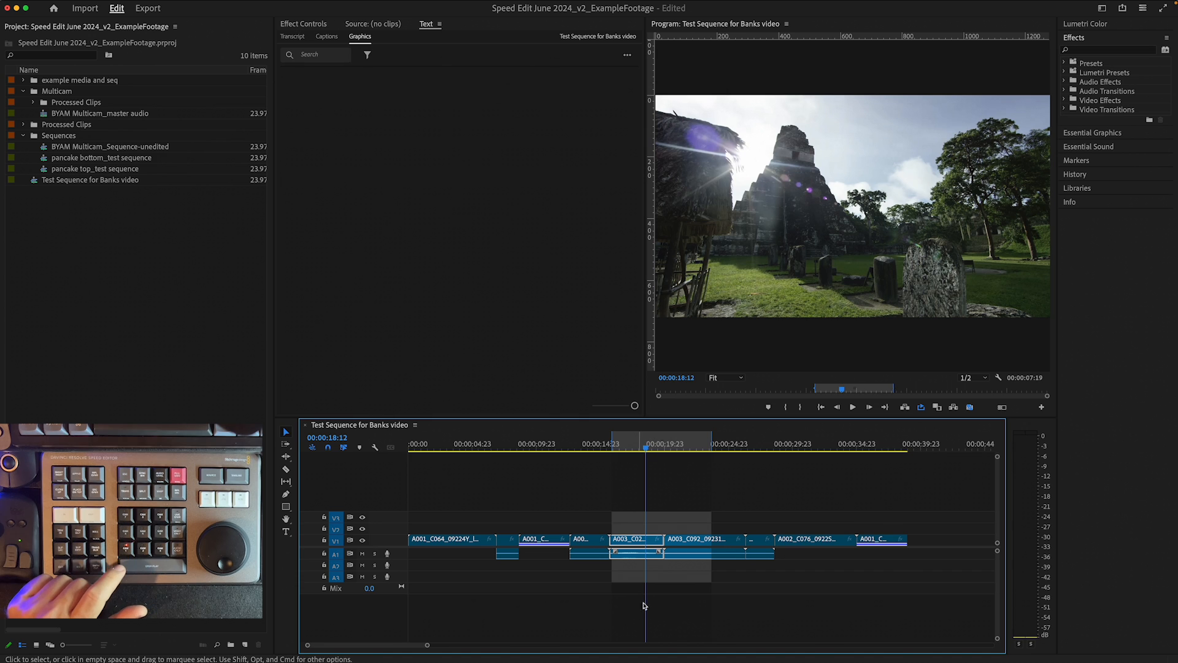
pyautogui.click(631, 443)
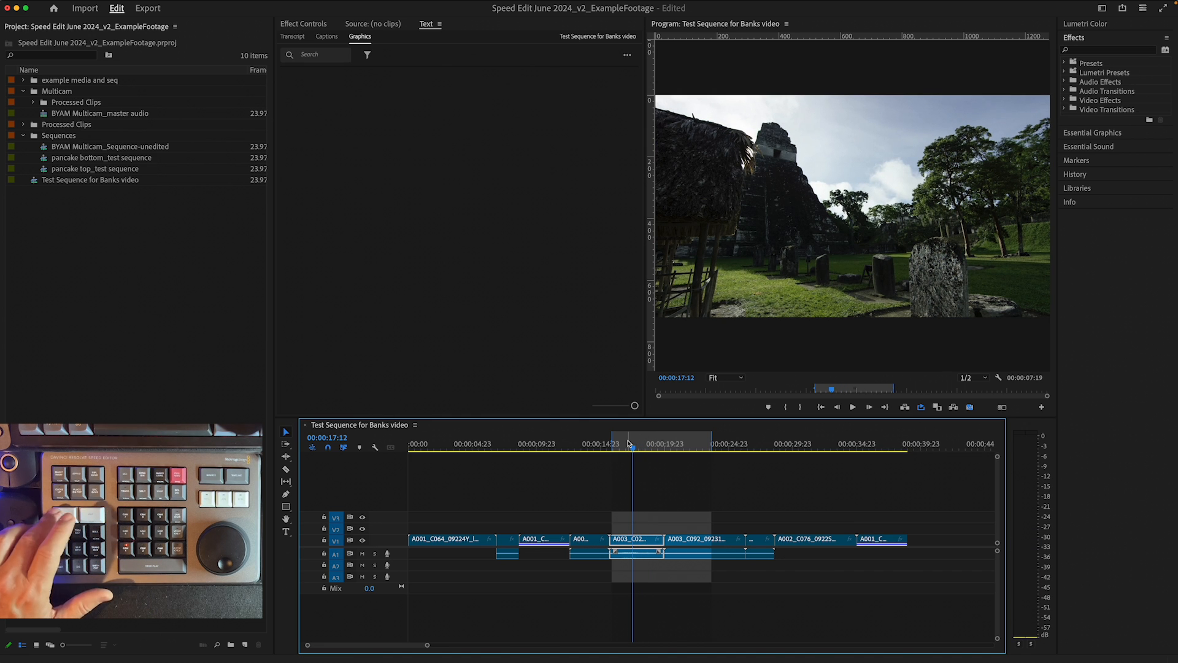
pyautogui.hotkey('alt', 'i')
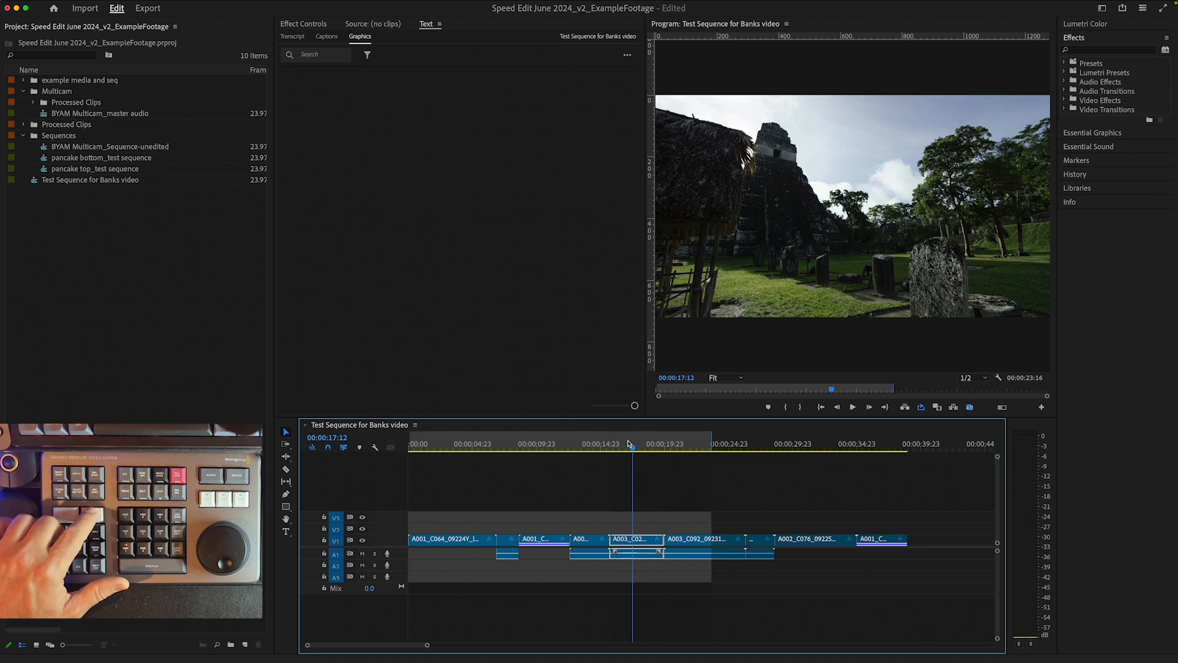
pyautogui.hotkey('alt', 'o')
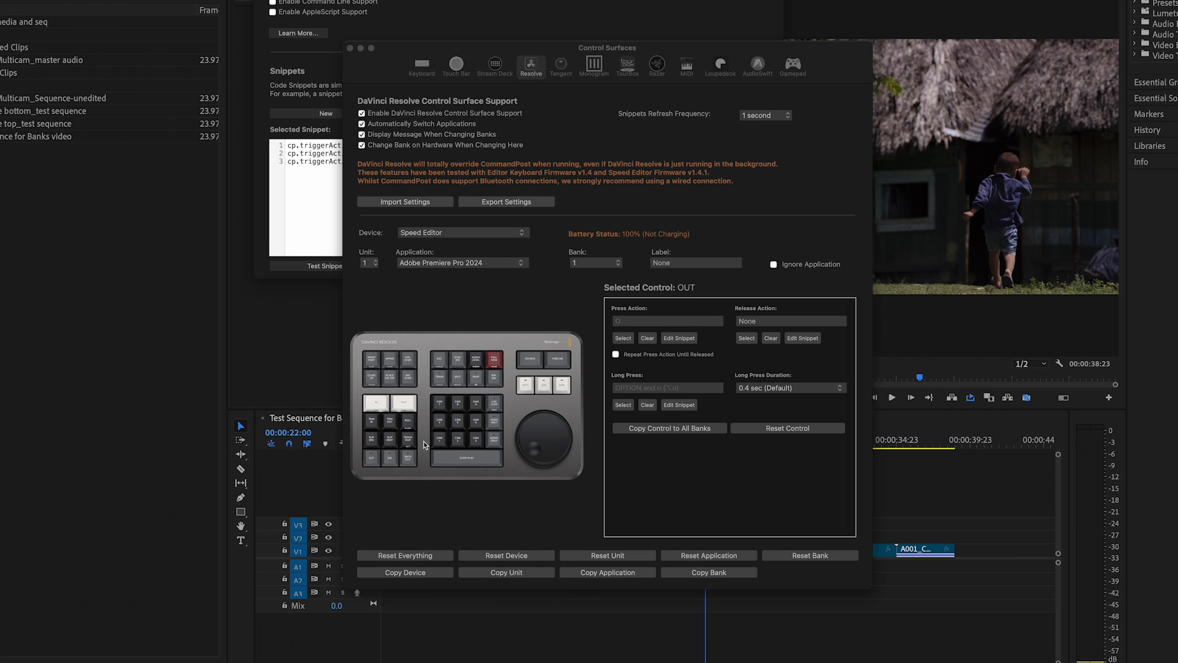
# In CommandPost, assign the C virtual keyboard press to the CUT key's press action in bank 1.
pyautogui.click(372, 457)
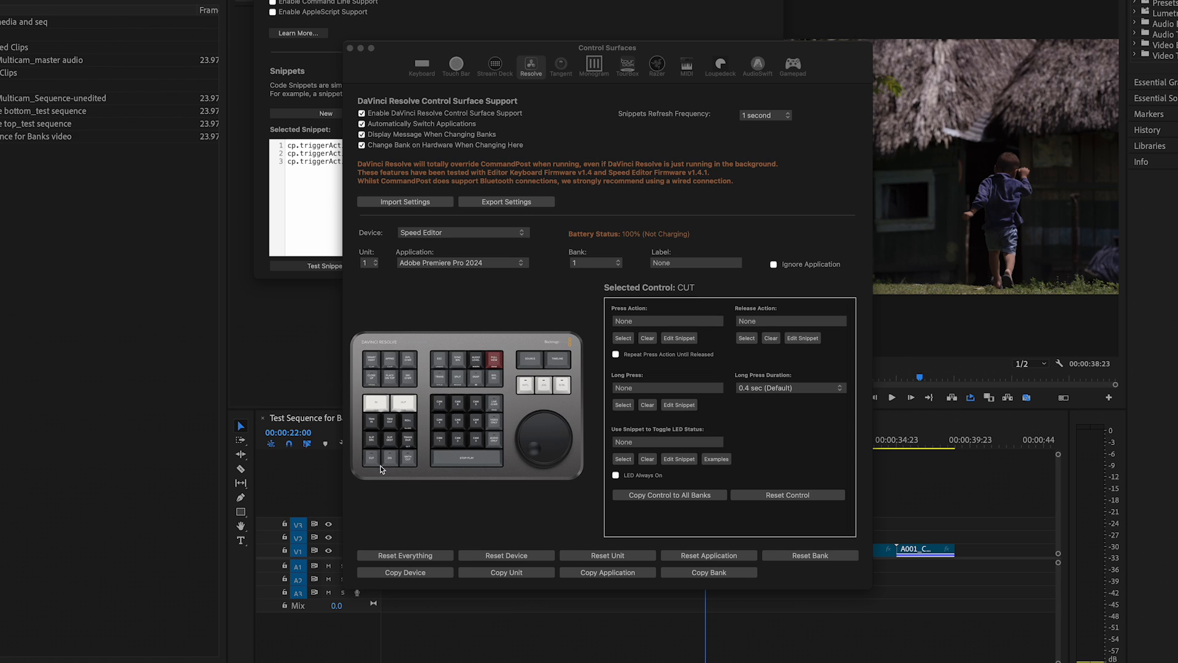
pyautogui.click(623, 339)
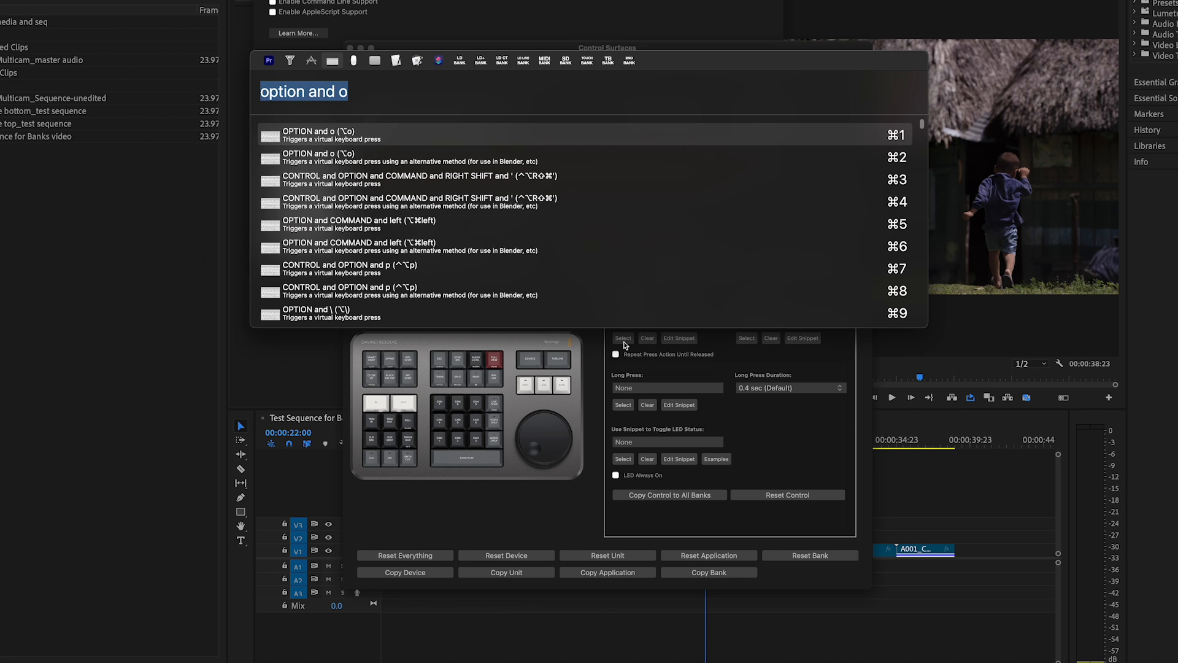
pyautogui.write('c')
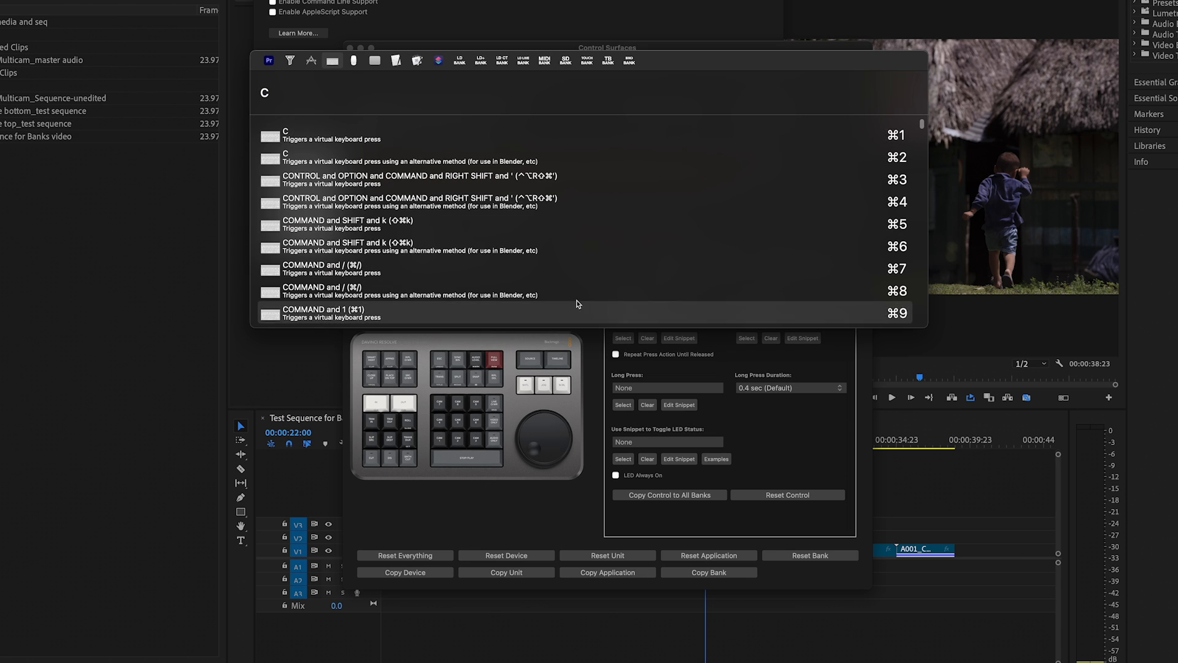
pyautogui.click(393, 135)
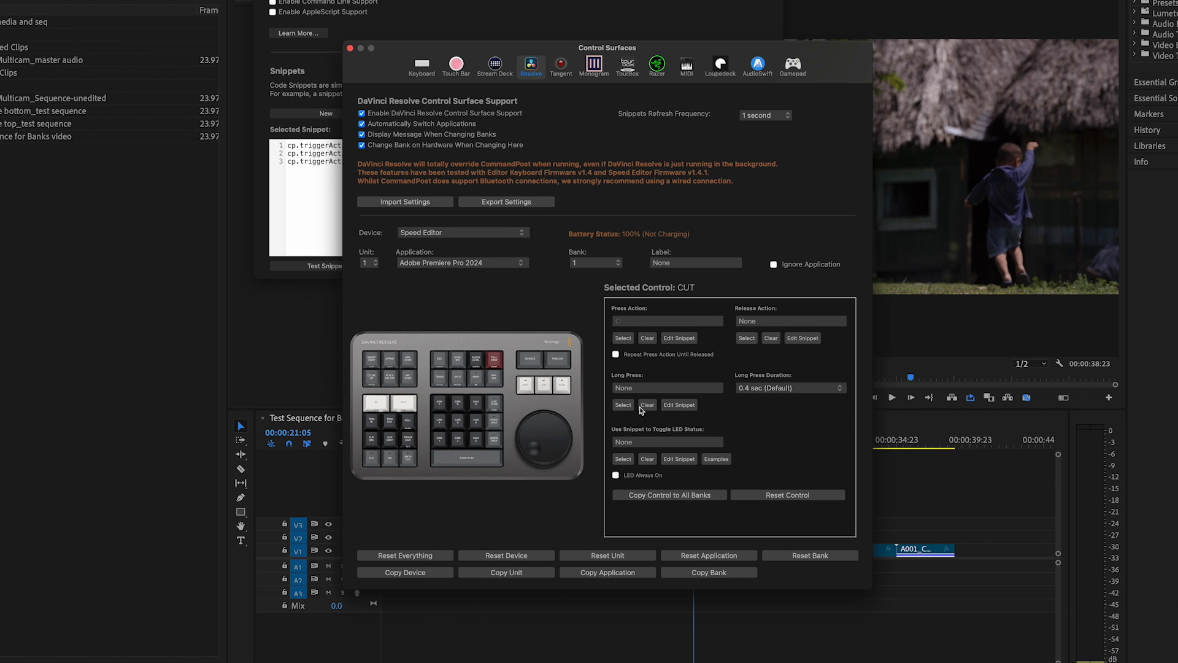
# Assign the Speed Editor Bank 2 (Unit 1) action to the CUT key's long press in bank 1.
pyautogui.click(623, 405)
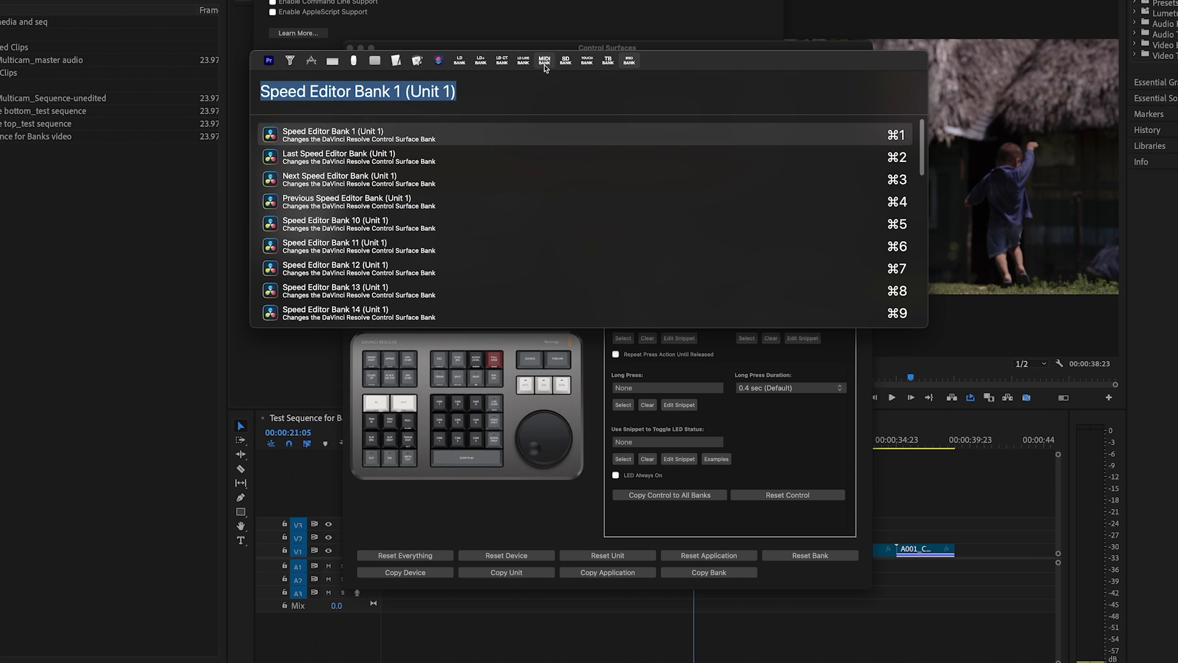
pyautogui.click(334, 63)
pyautogui.tripleClick(335, 86)
pyautogui.press('BackSpace')
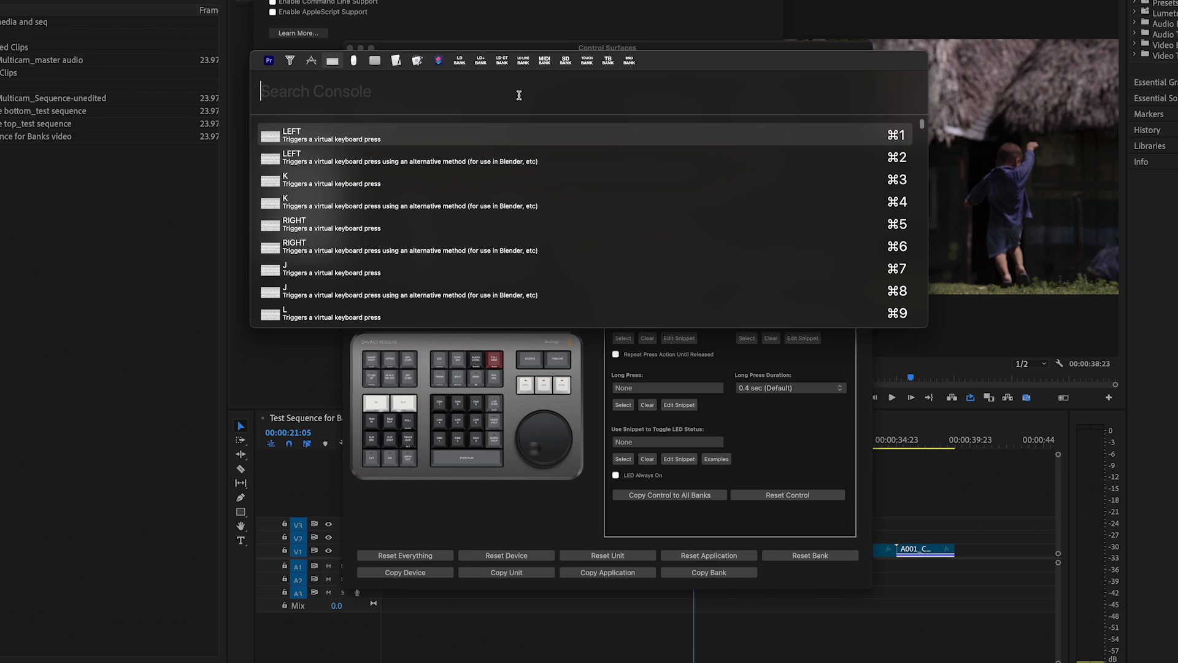
pyautogui.click(629, 63)
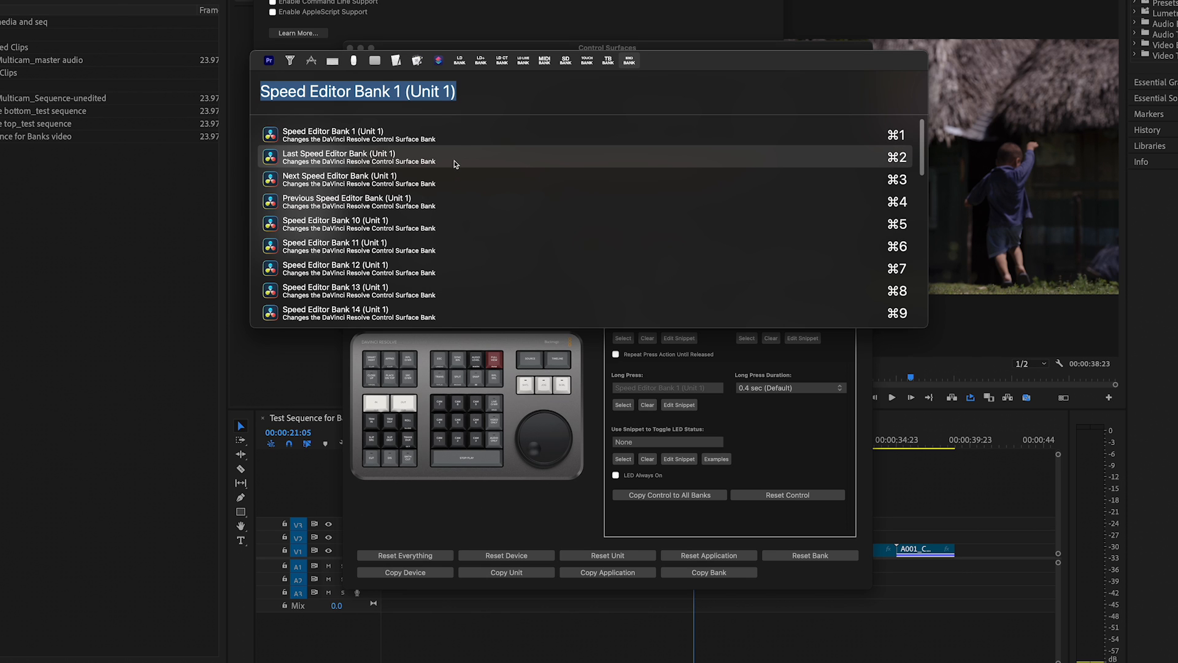
pyautogui.click(394, 90)
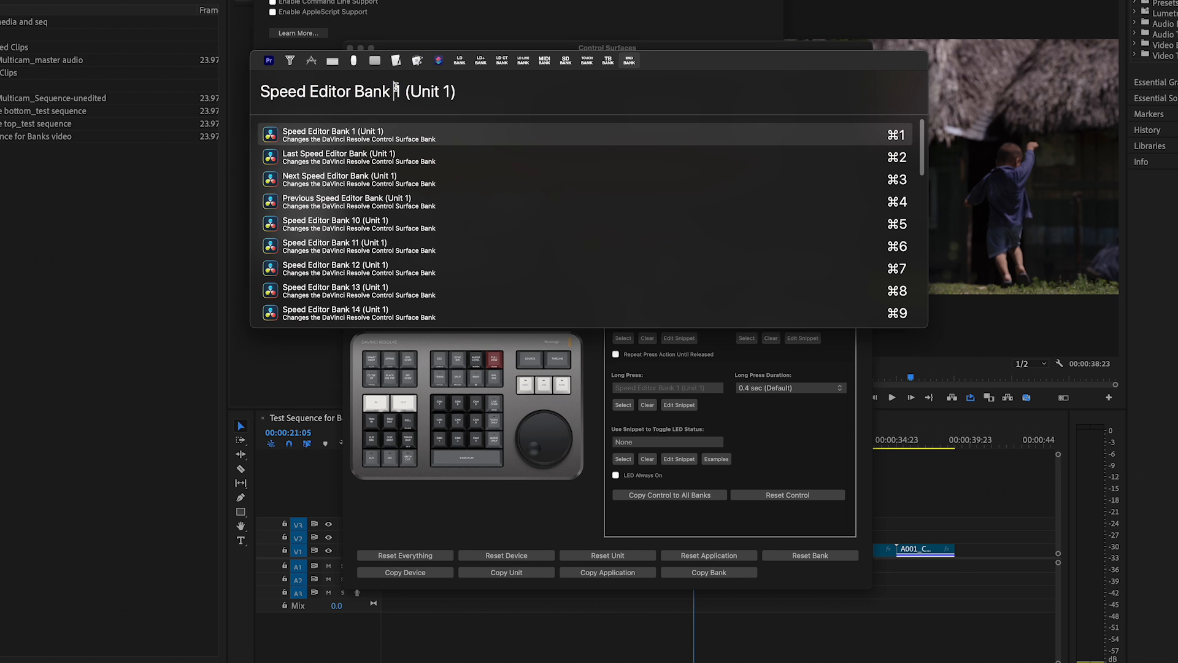
pyautogui.doubleClick(396, 92)
pyautogui.write('2')
pyautogui.click(477, 91)
pyautogui.press('Return')
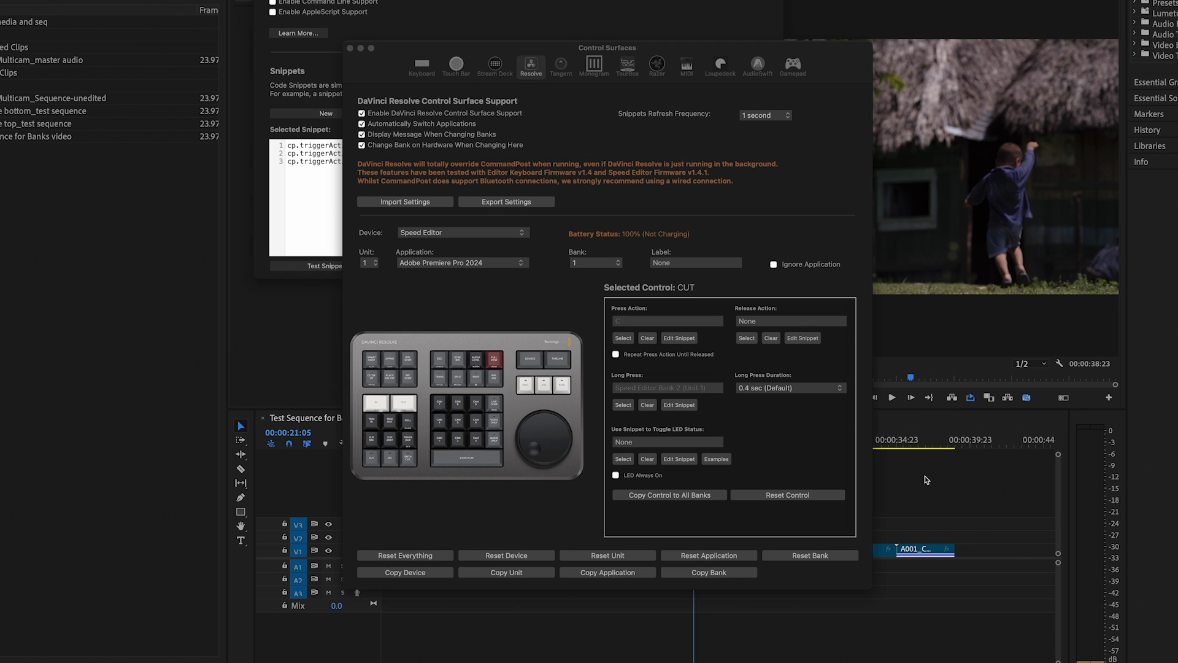
# In bank 2, assign the Speed Editor Bank 1 (Unit 1) action to the CUT key's release action.
pyautogui.click(599, 264)
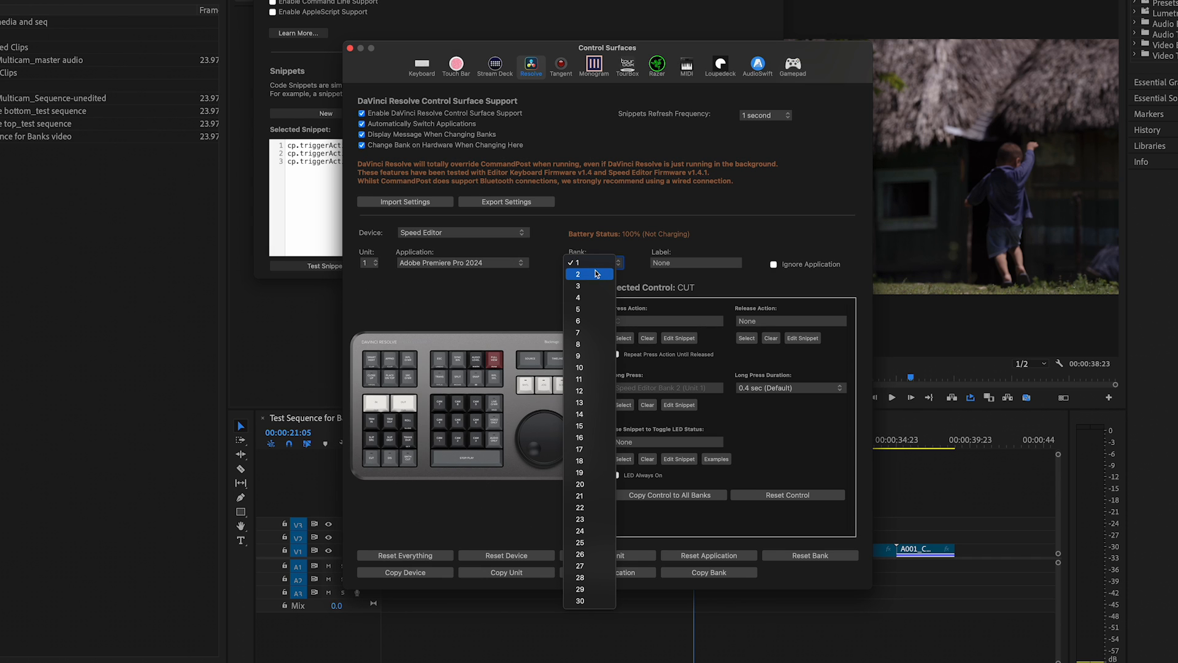
pyautogui.click(597, 273)
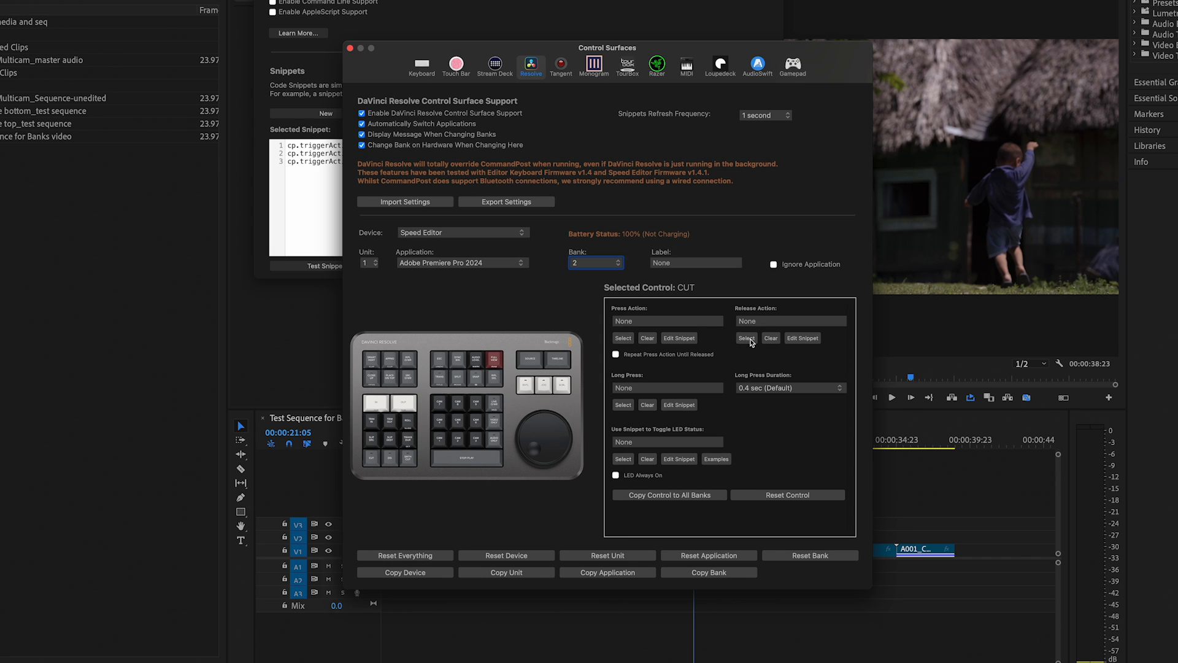
pyautogui.click(747, 339)
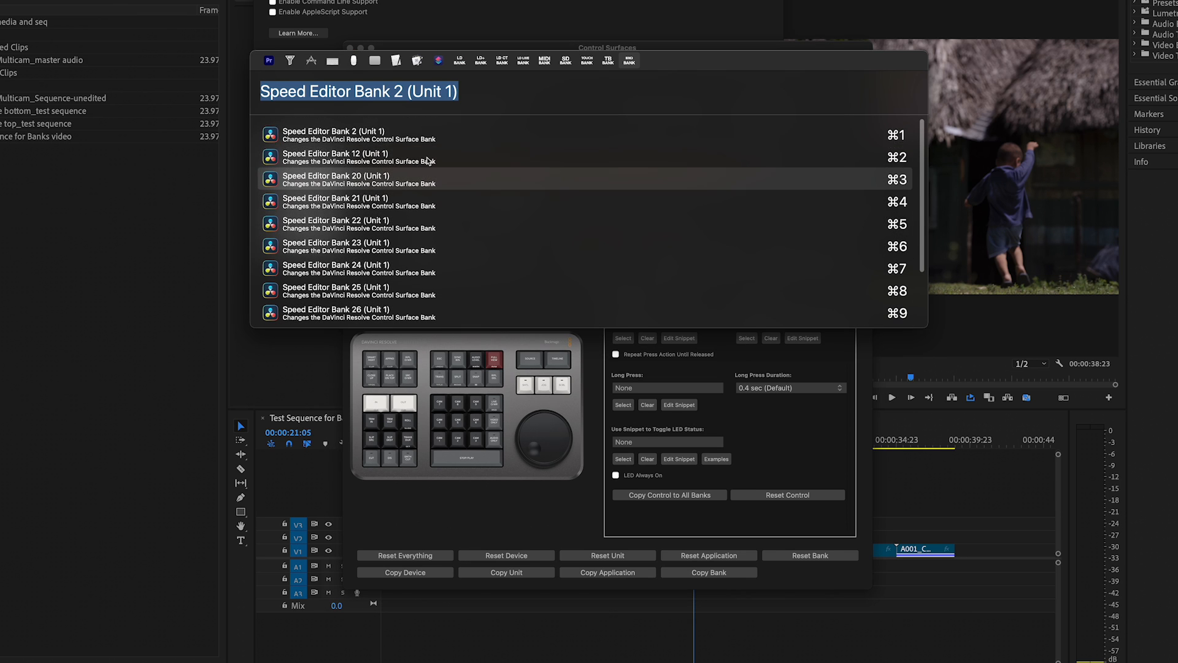
pyautogui.click(469, 92)
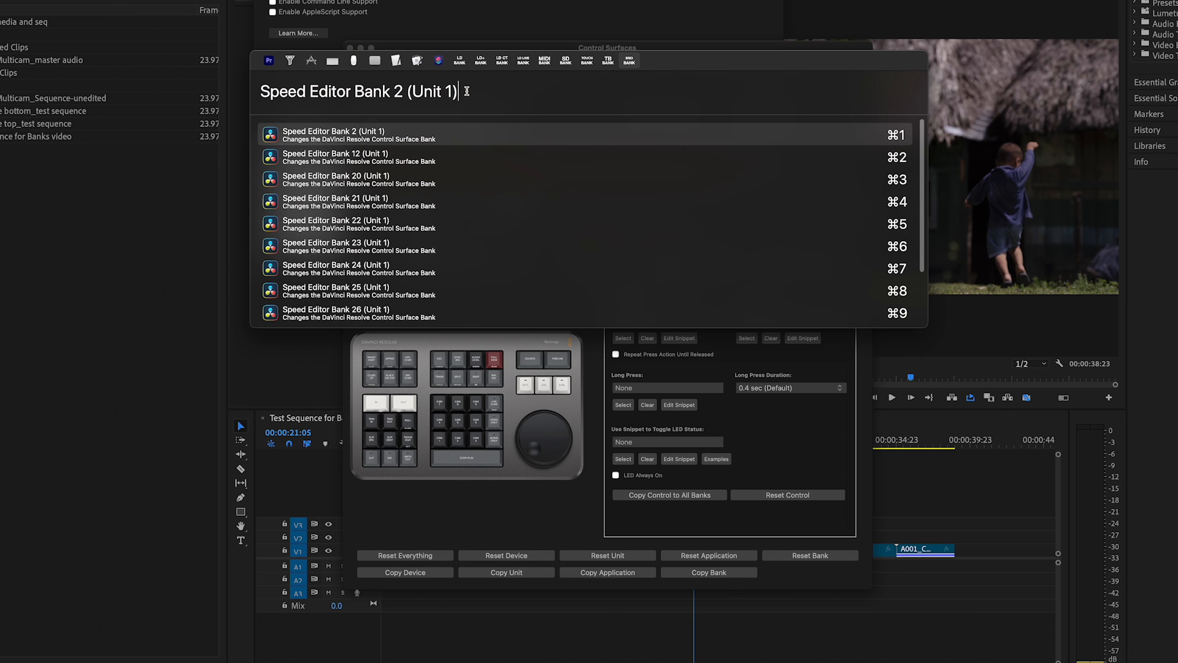
pyautogui.doubleClick(399, 93)
pyautogui.write('1')
pyautogui.press('Return')
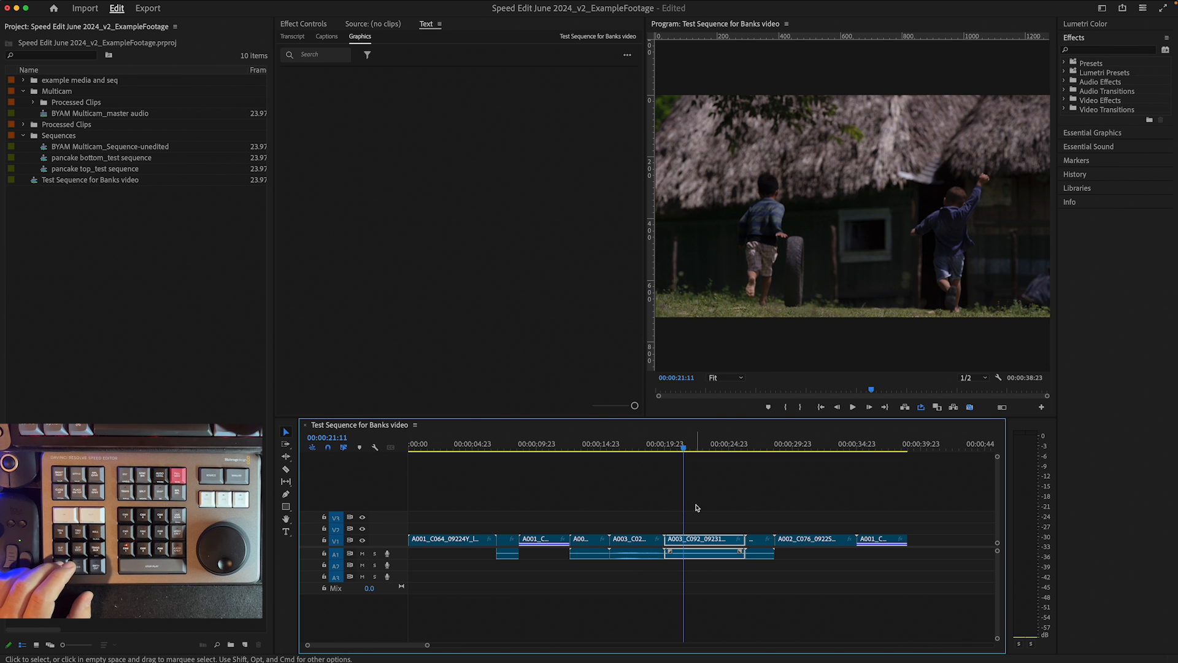
# In Premiere Pro, test the CUT key's short press by activating the Razor tool, and return to the Selection tool.
pyautogui.press('c')
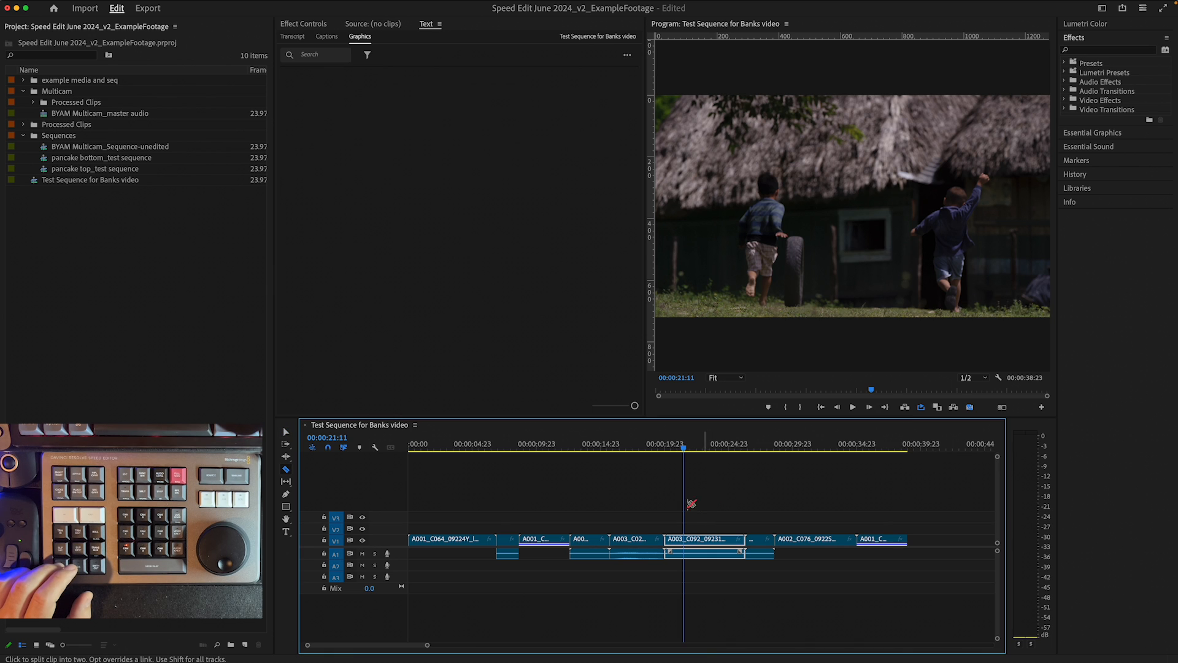
pyautogui.click(286, 432)
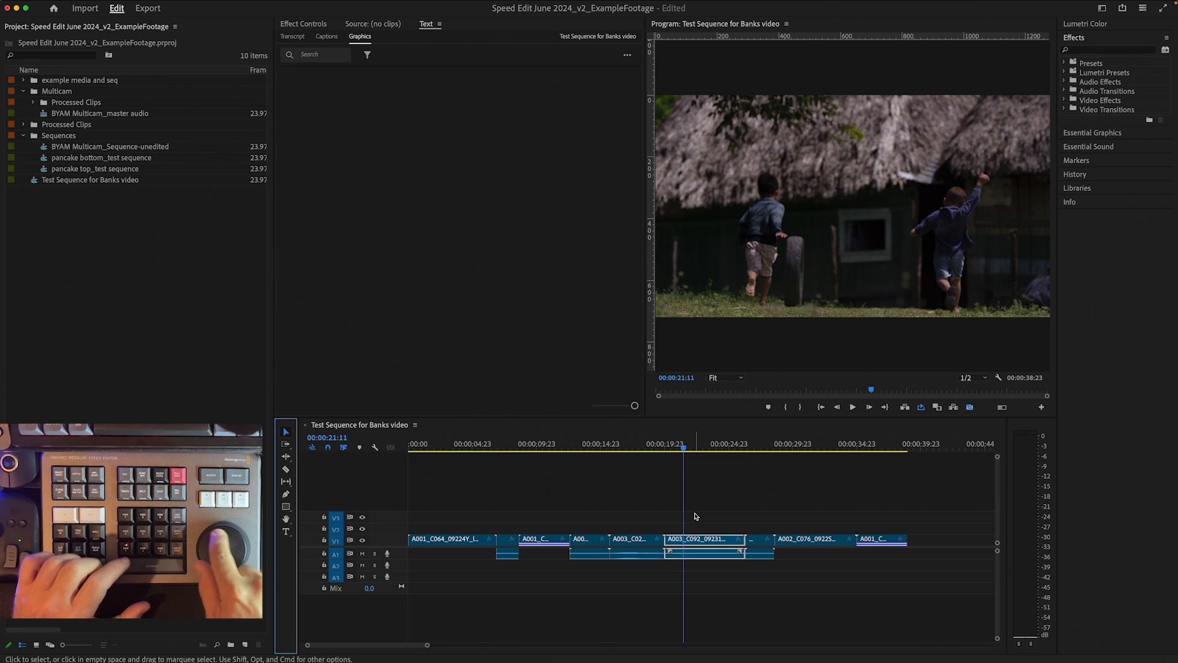
# Test bank 1 playback by shuttling in reverse to the start of the sequence and playing forward from there.
pyautogui.press('j')
pyautogui.press('j')
pyautogui.press('j')
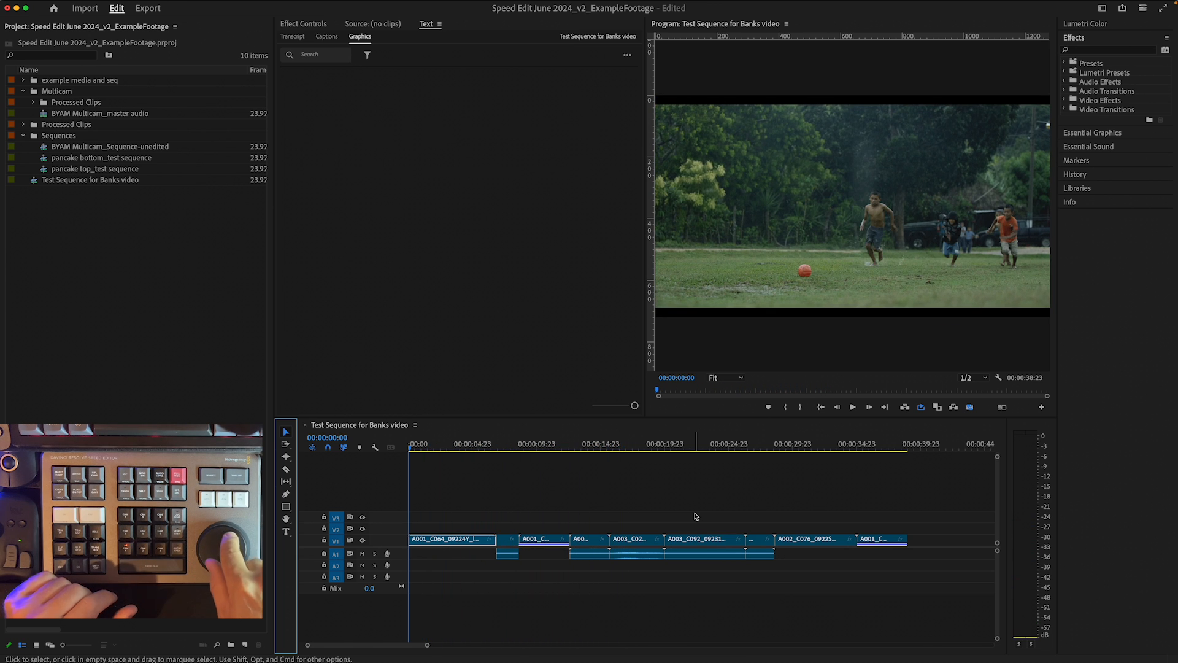
pyautogui.press('space')
pyautogui.press('space')
pyautogui.press('space')
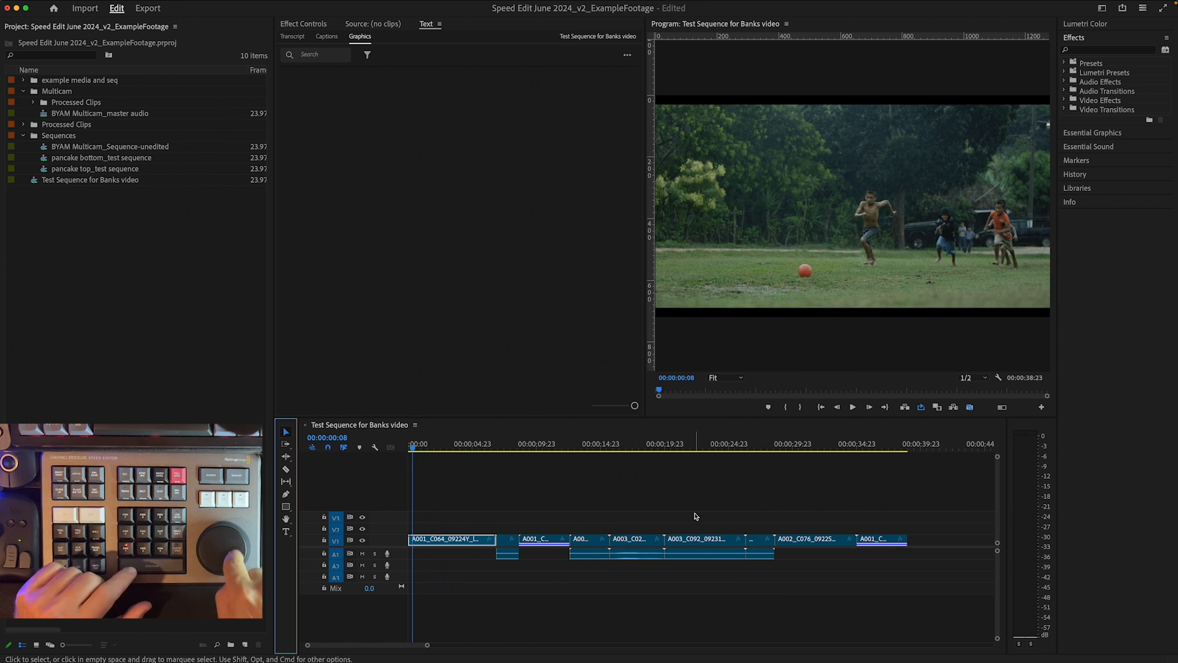
pyautogui.press('l')
pyautogui.press('l')
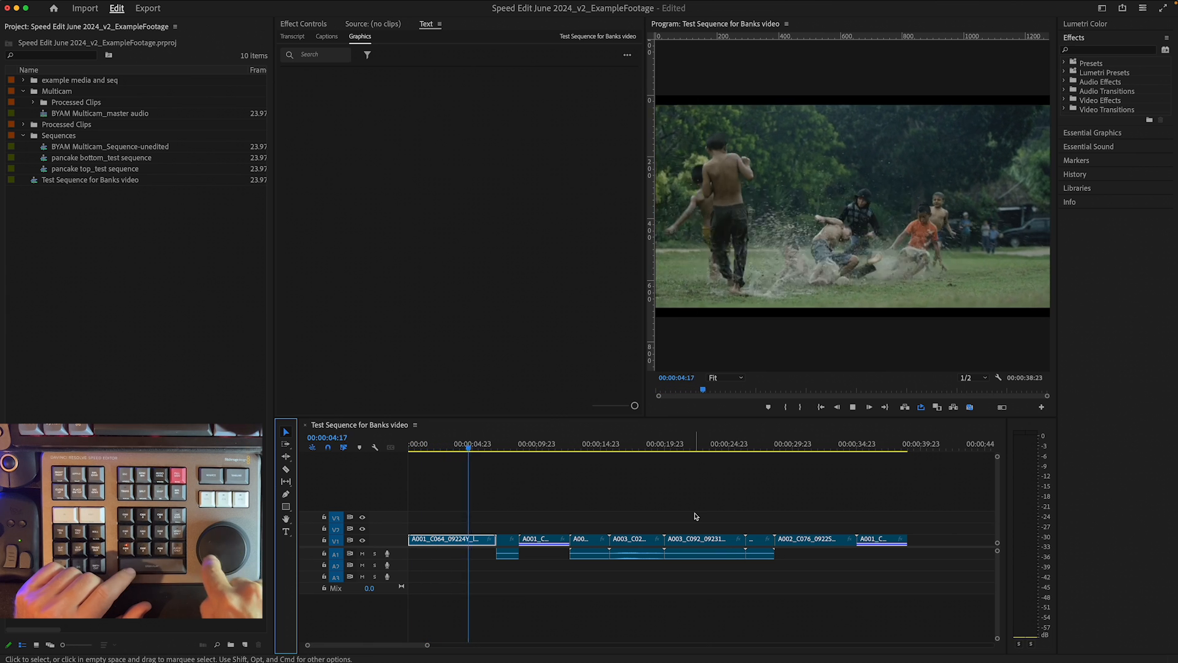
pyautogui.press('space')
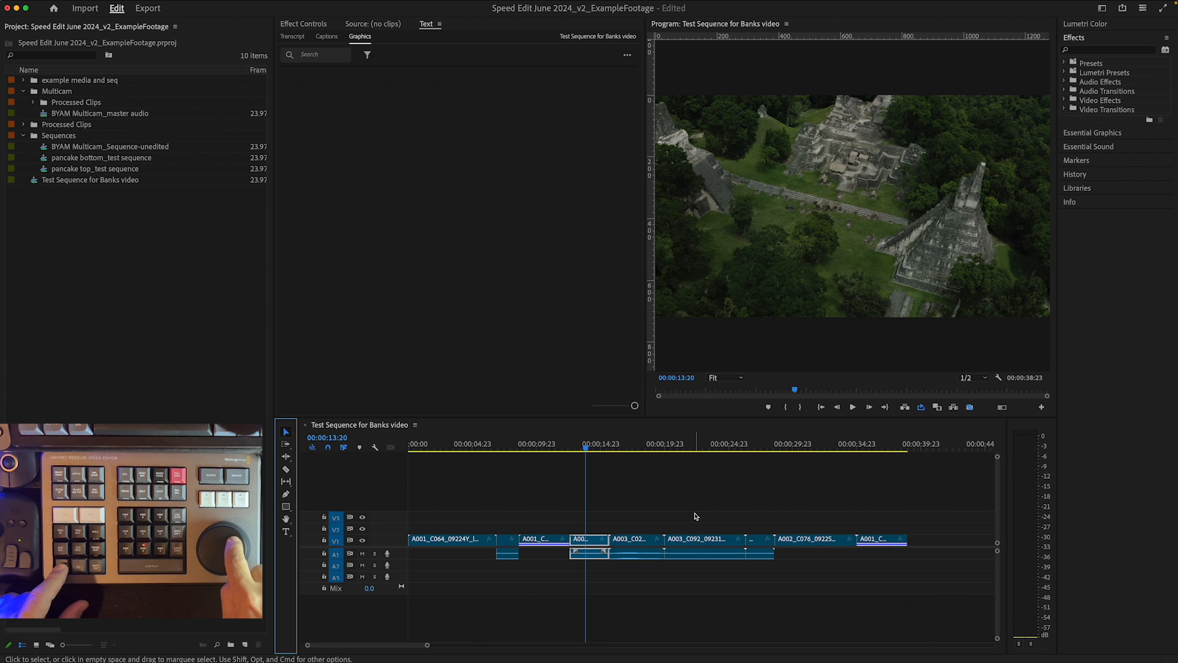
# Test bank 2 jogging by stepping frames back and forth around 00:00:13:22, and resume playback in bank 1.
pyautogui.press('Right')
pyautogui.press('Right')
pyautogui.press('Right')
pyautogui.press('Right')
pyautogui.press('Right')
pyautogui.press('Right')
pyautogui.press('Right')
pyautogui.press('Right')
pyautogui.press('Right')
pyautogui.press('Right')
pyautogui.press('Right')
pyautogui.press('Right')
pyautogui.press('Right')
pyautogui.press('Right')
pyautogui.press('Right')
pyautogui.press('Right')
pyautogui.press('Right')
pyautogui.press('Right')
pyautogui.press('Right')
pyautogui.press('Right')
pyautogui.press('Left')
pyautogui.press('Left')
pyautogui.press('Left')
pyautogui.press('Left')
pyautogui.press('Left')
pyautogui.press('Left')
pyautogui.press('Left')
pyautogui.press('Left')
pyautogui.press('Left')
pyautogui.press('Left')
pyautogui.press('Left')
pyautogui.press('Left')
pyautogui.press('Left')
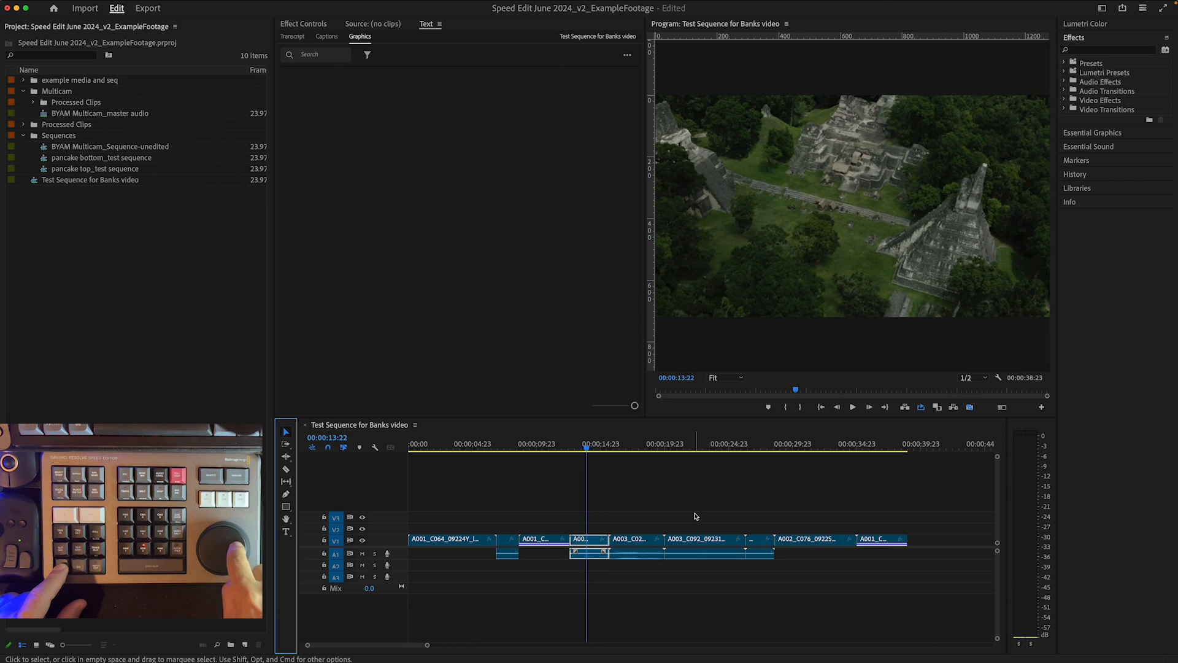
pyautogui.press('Right')
pyautogui.press('Right')
pyautogui.press('Right')
pyautogui.press('Right')
pyautogui.press('Right')
pyautogui.press('Right')
pyautogui.press('Right')
pyautogui.press('Right')
pyautogui.press('Right')
pyautogui.press('Right')
pyautogui.press('Right')
pyautogui.press('Right')
pyautogui.press('Right')
pyautogui.press('Right')
pyautogui.press('Right')
pyautogui.press('Right')
pyautogui.press('Right')
pyautogui.press('Right')
pyautogui.press('Right')
pyautogui.press('Right')
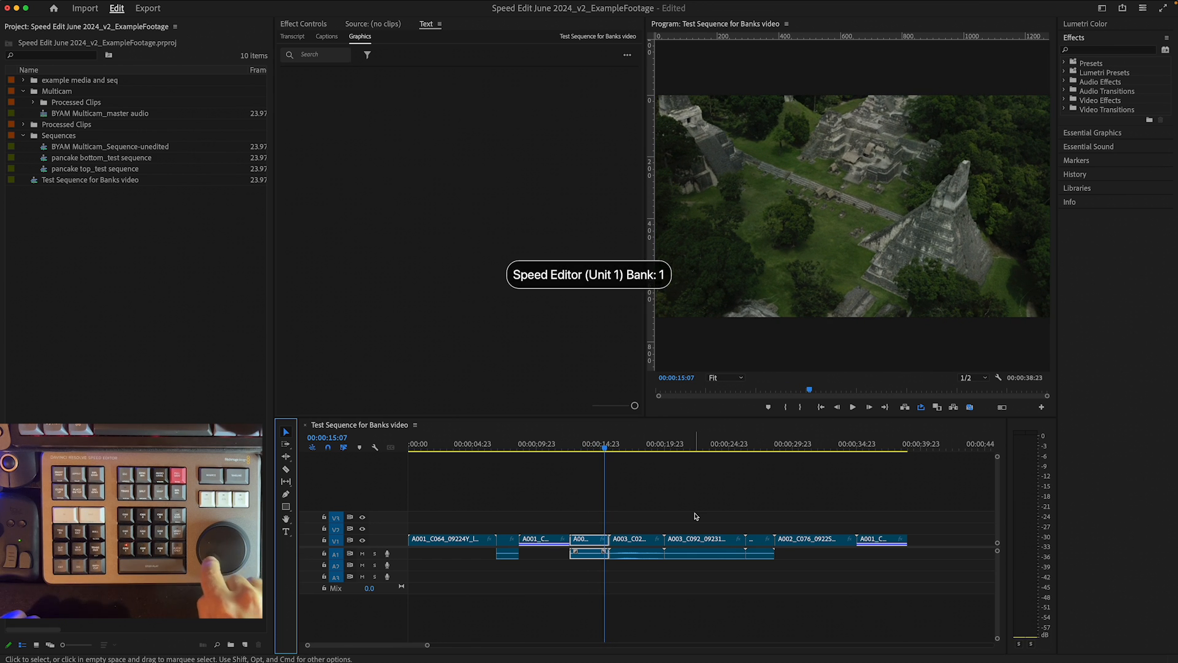
pyautogui.press('space')
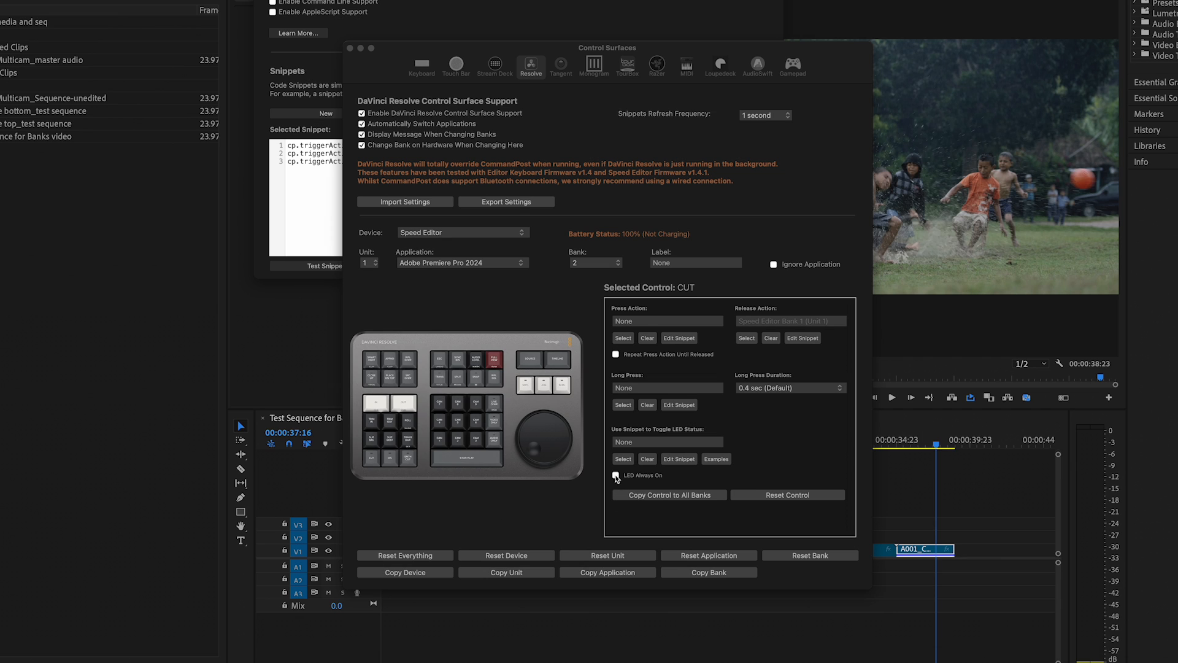
# In CommandPost, switch to bank 1 and copy the CUT key's actions to the SMTH CUT key.
pyautogui.click(587, 268)
pyautogui.click(587, 268)
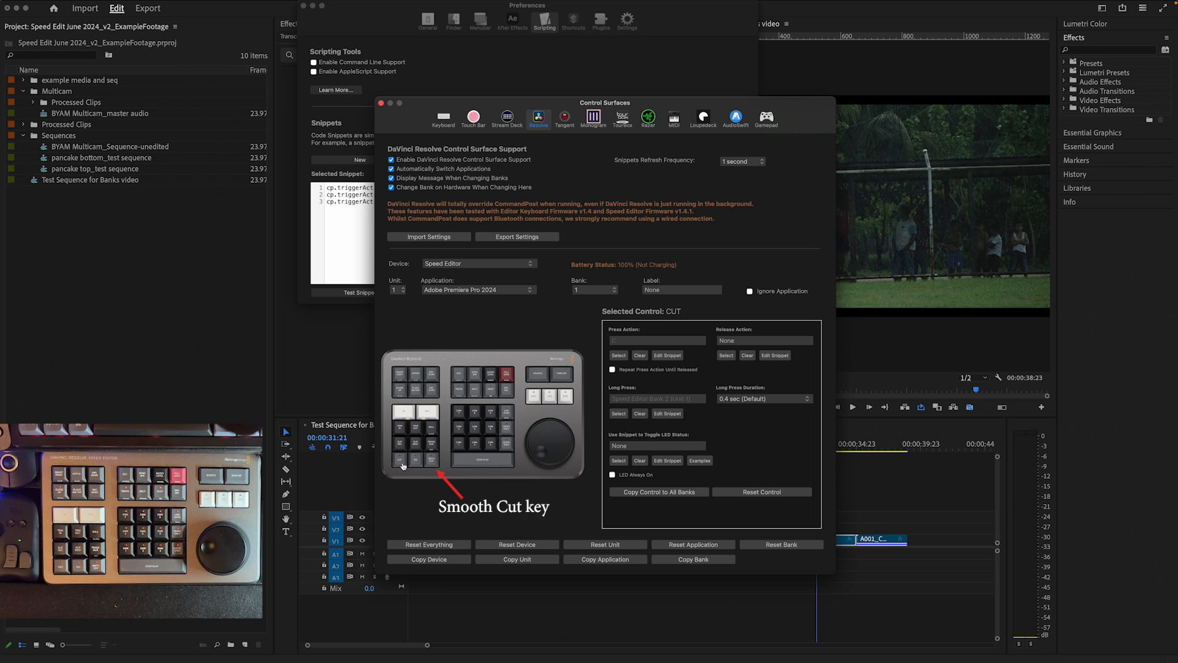
pyautogui.click(432, 462)
pyautogui.moveTo(402, 464); pyautogui.dragTo(433, 462)
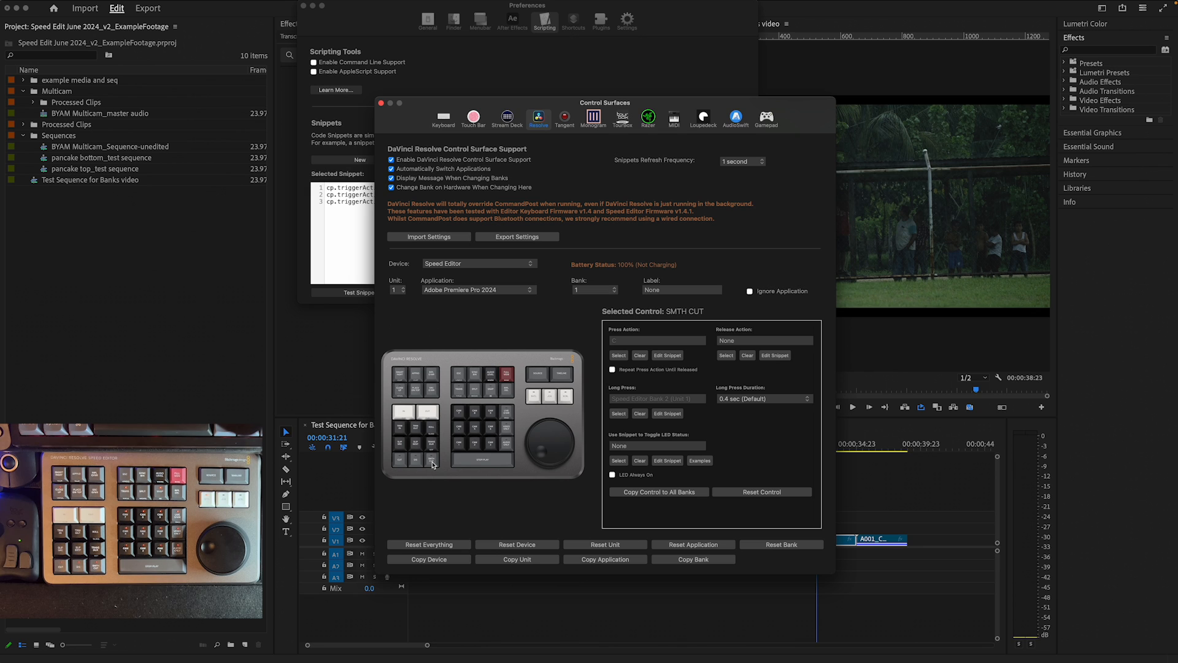
pyautogui.click(401, 465)
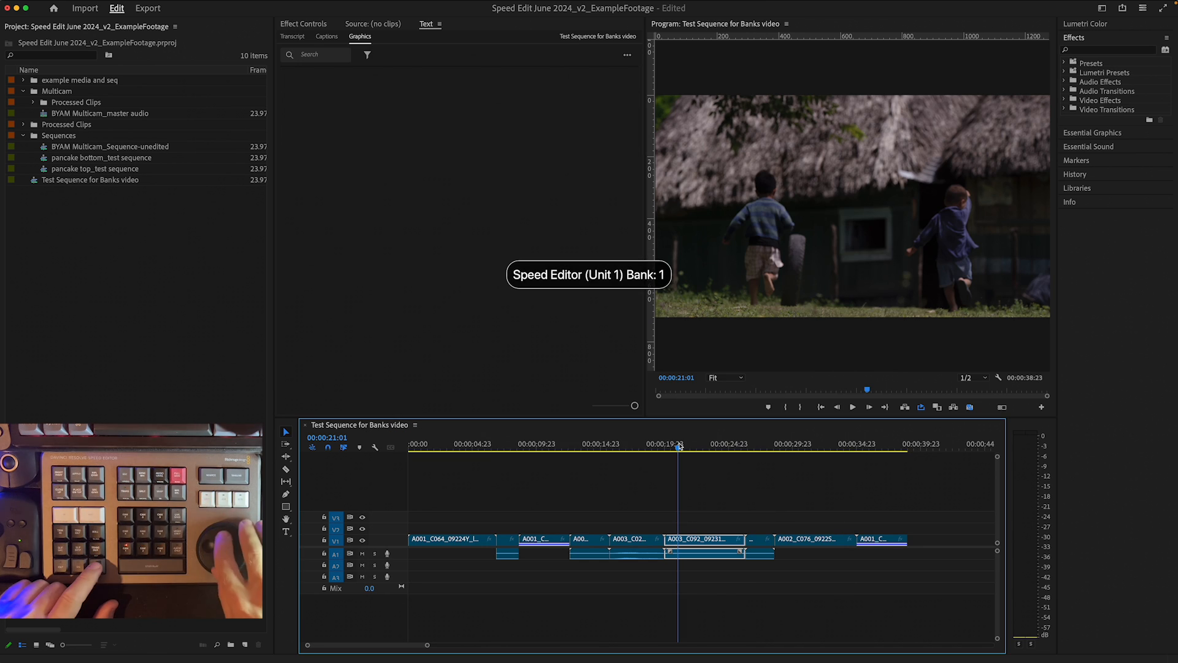
# In Premiere Pro, test the SMTH CUT key by stepping frames both ways around 00:00:21:01 and playing the sequence forward.
pyautogui.press('Left')
pyautogui.press('Left')
pyautogui.press('Left')
pyautogui.press('Left')
pyautogui.press('Left')
pyautogui.press('Left')
pyautogui.press('Left')
pyautogui.press('Left')
pyautogui.press('Left')
pyautogui.press('Left')
pyautogui.press('Left')
pyautogui.press('Left')
pyautogui.press('Left')
pyautogui.press('Left')
pyautogui.press('Left')
pyautogui.press('Left')
pyautogui.press('Right')
pyautogui.press('Right')
pyautogui.press('Right')
pyautogui.press('Right')
pyautogui.press('Right')
pyautogui.press('Right')
pyautogui.press('Right')
pyautogui.press('Right')
pyautogui.press('Right')
pyautogui.press('Right')
pyautogui.press('Right')
pyautogui.press('Right')
pyautogui.press('Right')
pyautogui.press('Right')
pyautogui.press('Right')
pyautogui.press('Right')
pyautogui.press('Right')
pyautogui.press('Right')
pyautogui.press('Right')
pyautogui.press('Right')
pyautogui.press('l')
pyautogui.press('l')
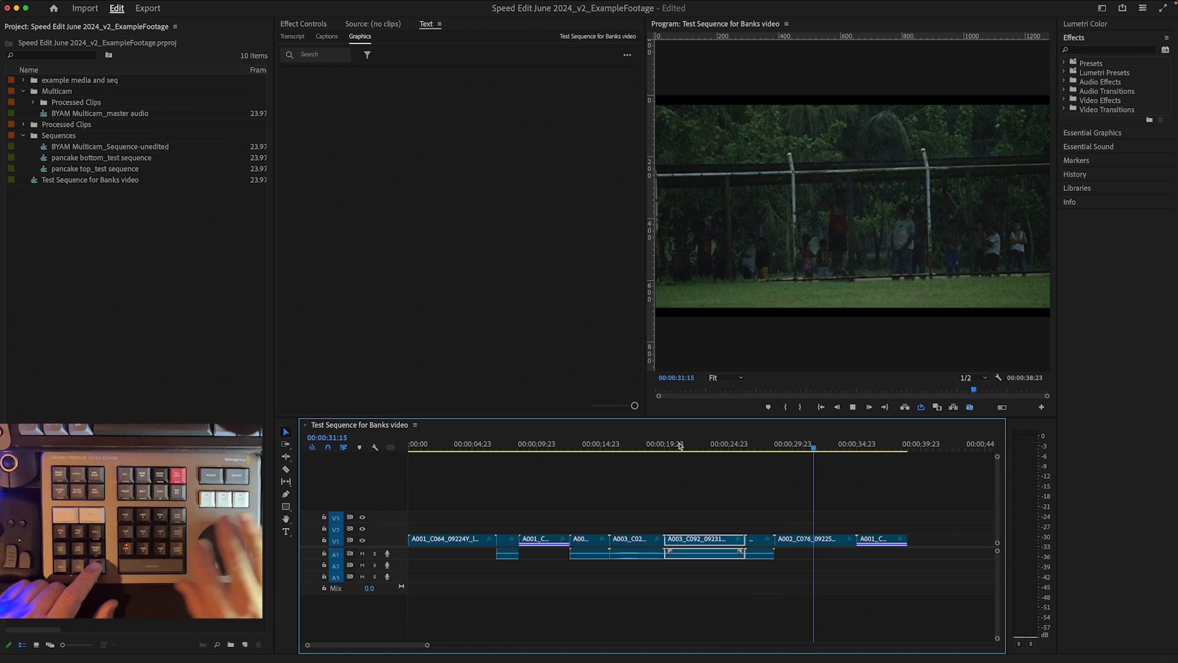
pyautogui.press('d')
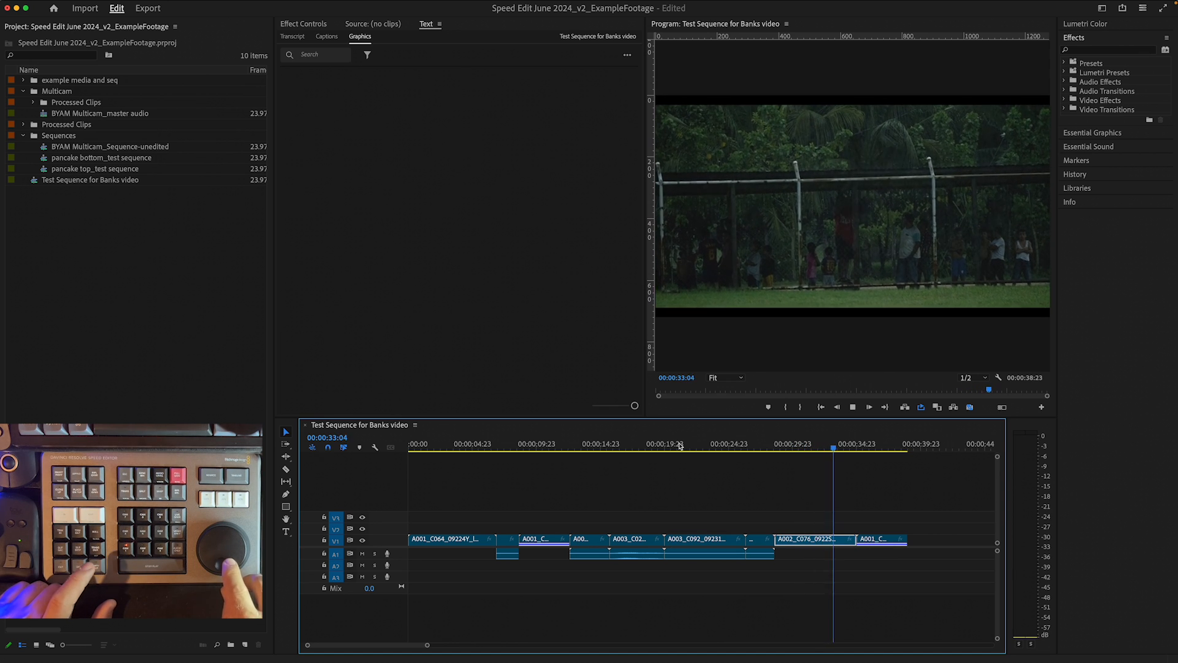
# Test the SMTH CUT key's switch to bank 2 by jogging frame by frame in both directions around 00:00:34:05.
pyautogui.press('Right')
pyautogui.press('Right')
pyautogui.press('Right')
pyautogui.press('Right')
pyautogui.press('Right')
pyautogui.press('Right')
pyautogui.press('Right')
pyautogui.press('Right')
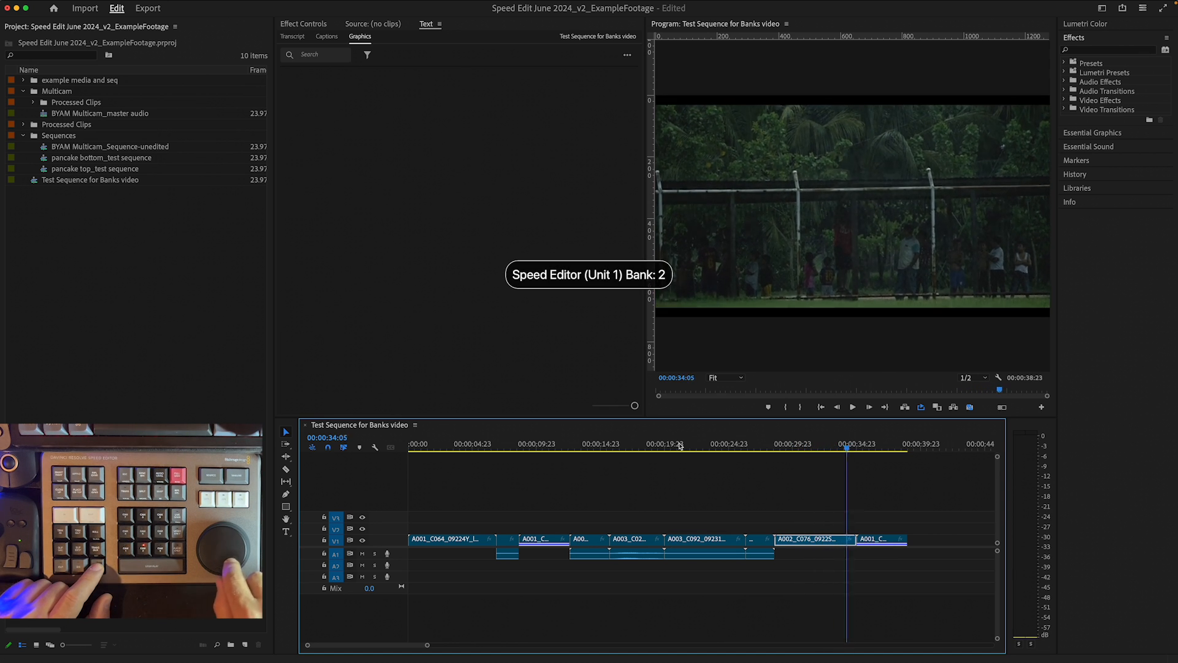
pyautogui.press('Left')
pyautogui.press('Left')
pyautogui.press('Left')
pyautogui.press('Left')
pyautogui.press('Left')
pyautogui.press('Left')
pyautogui.press('Left')
pyautogui.press('Left')
pyautogui.press('Left')
pyautogui.press('Left')
pyautogui.press('Left')
pyautogui.press('Left')
pyautogui.press('Left')
pyautogui.press('Left')
pyautogui.press('Left')
pyautogui.press('Left')
pyautogui.press('Left')
pyautogui.press('Left')
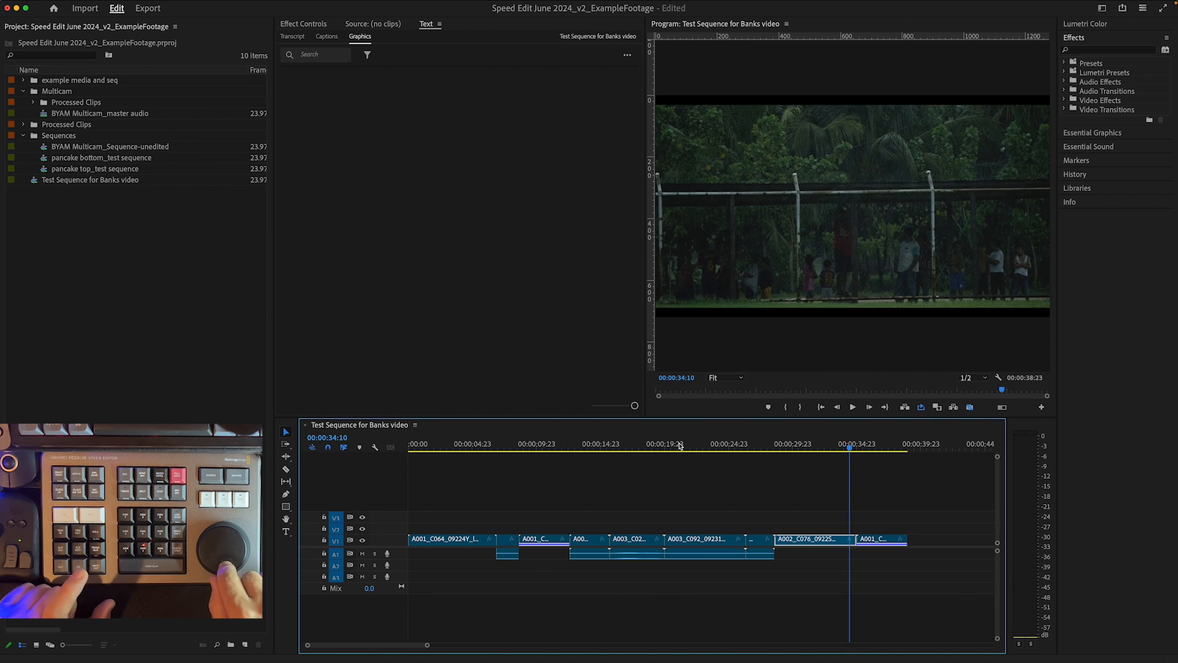
pyautogui.press('Left')
pyautogui.press('Left')
pyautogui.press('Left')
pyautogui.press('Left')
pyautogui.press('Left')
pyautogui.press('Left')
pyautogui.press('Left')
pyautogui.press('Left')
pyautogui.press('Left')
pyautogui.press('Left')
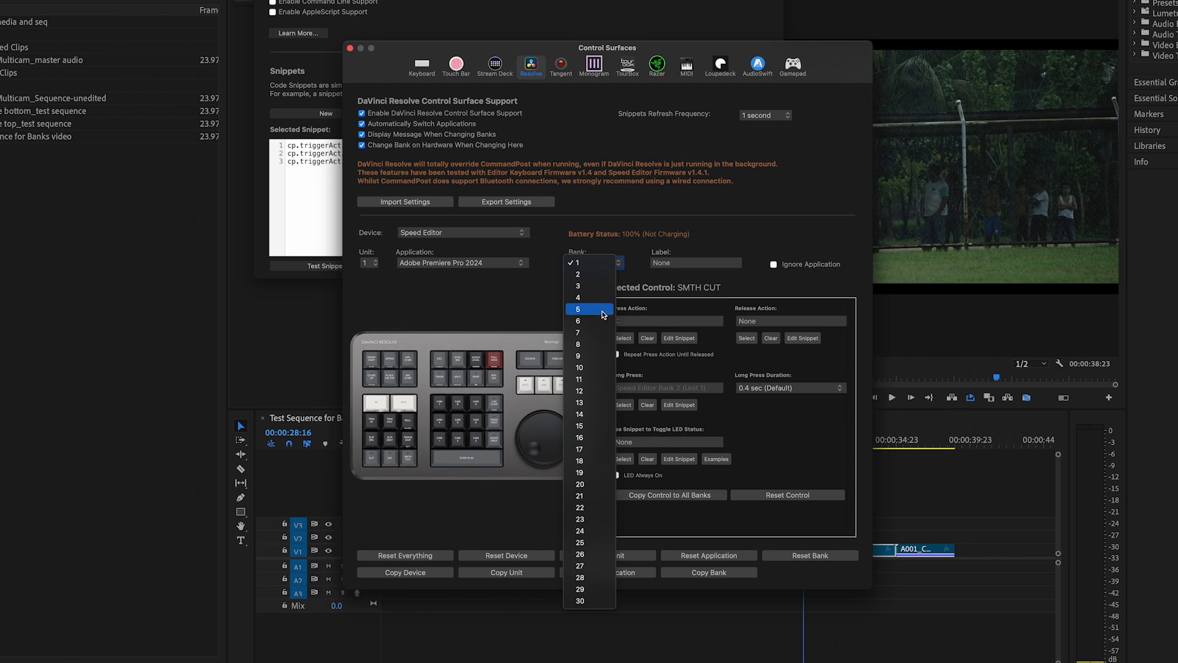
# In CommandPost, return to the Speed Editor's bank 1 key settings.
pyautogui.click(451, 325)
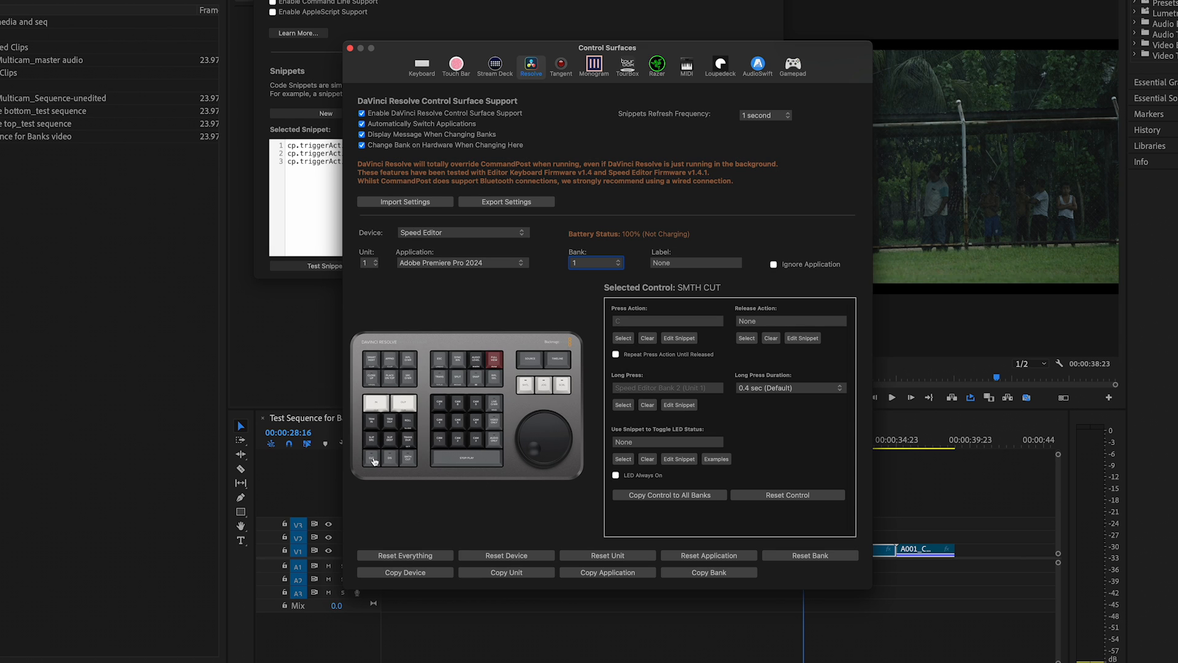